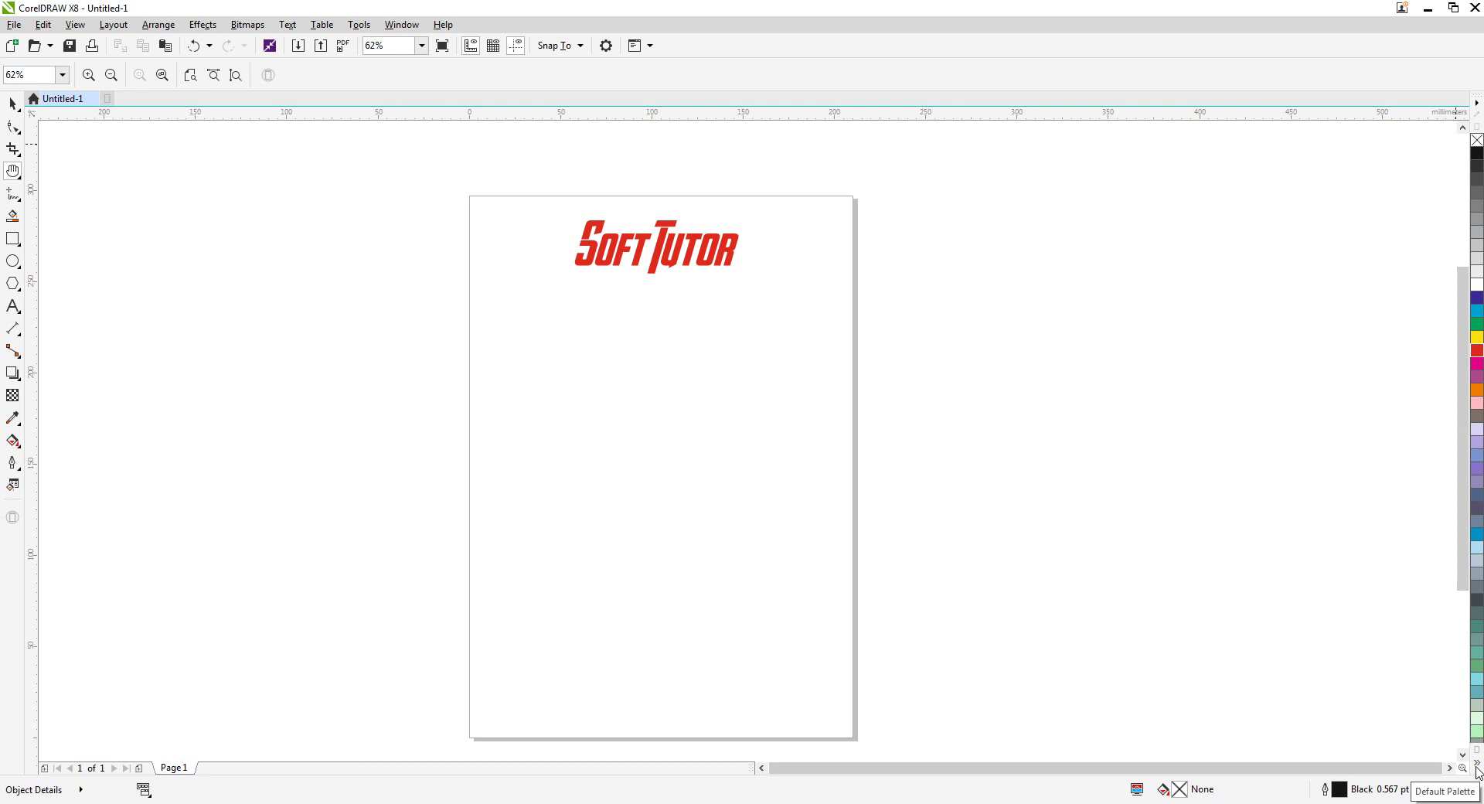
Expand the docked default color palette to view all its swatches, and collapse it again
click(1478, 765)
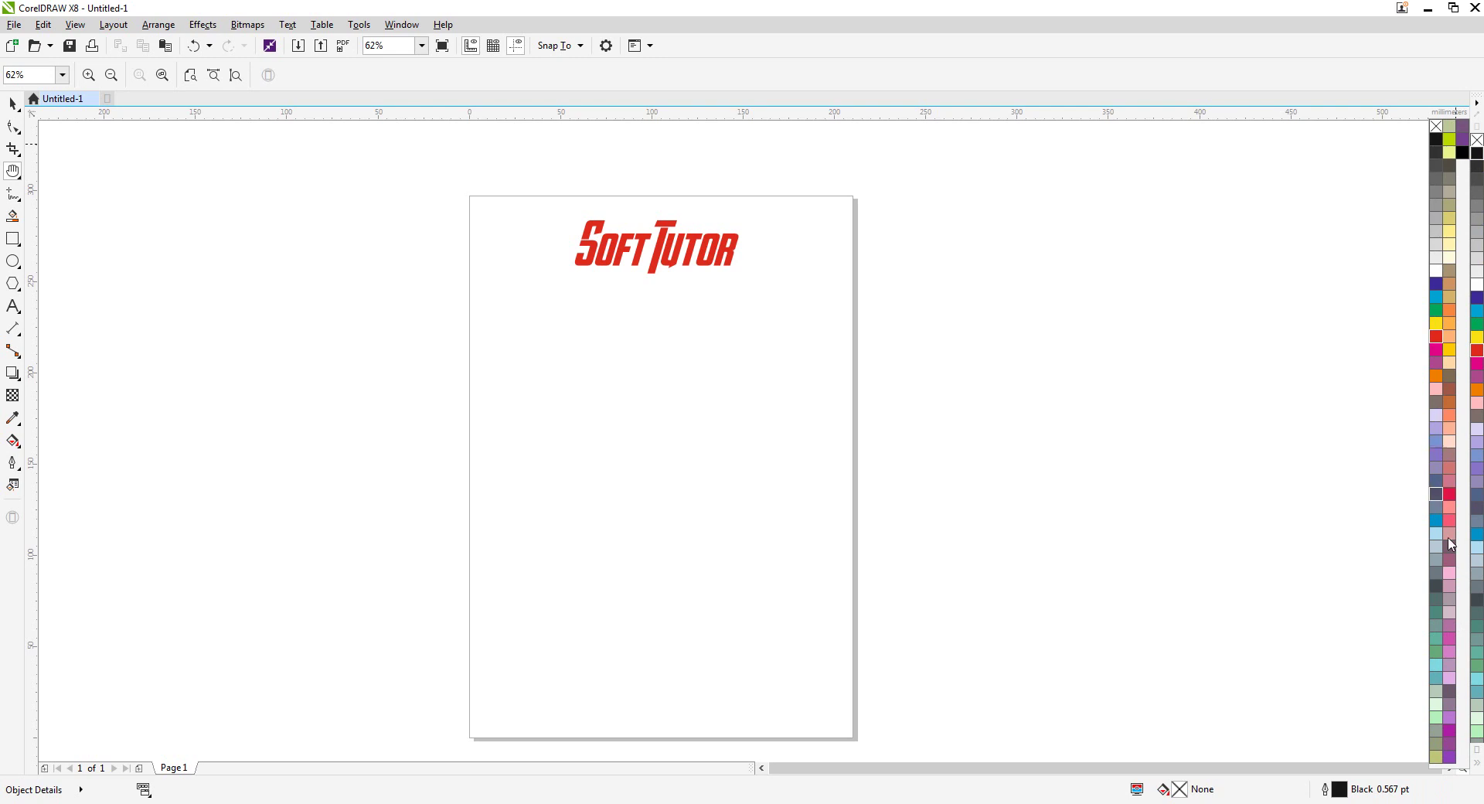
click(1400, 232)
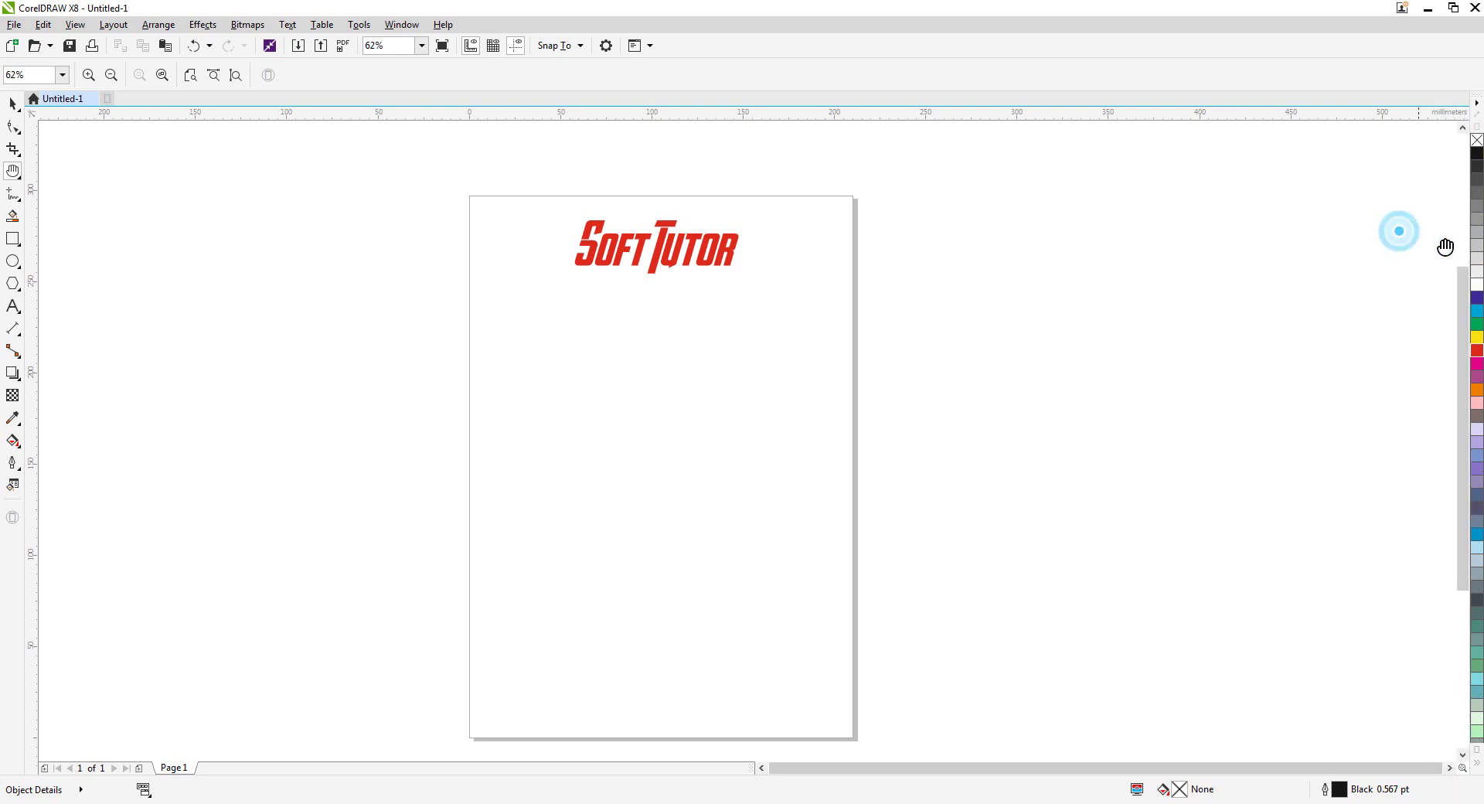
click(1476, 764)
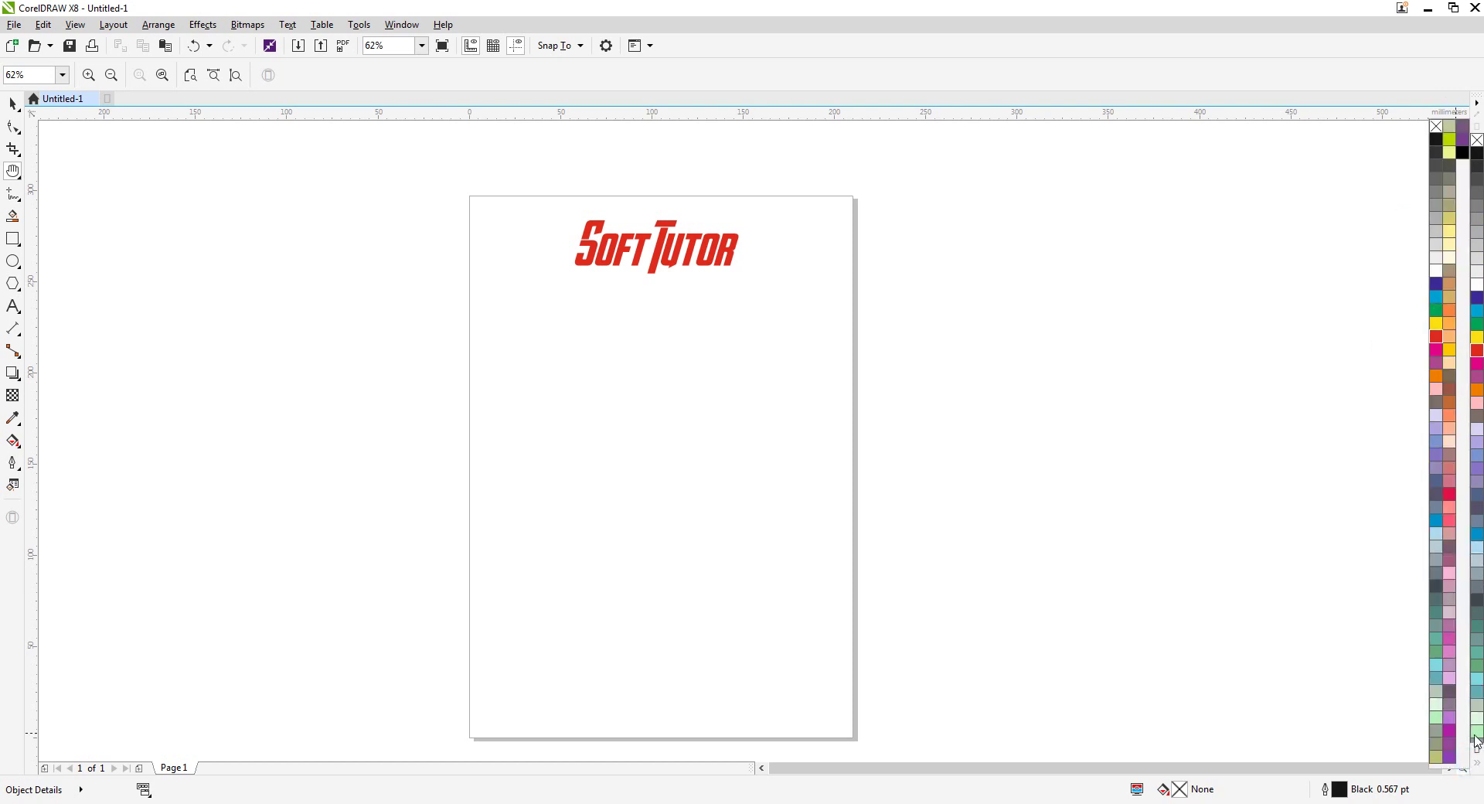
click(1365, 254)
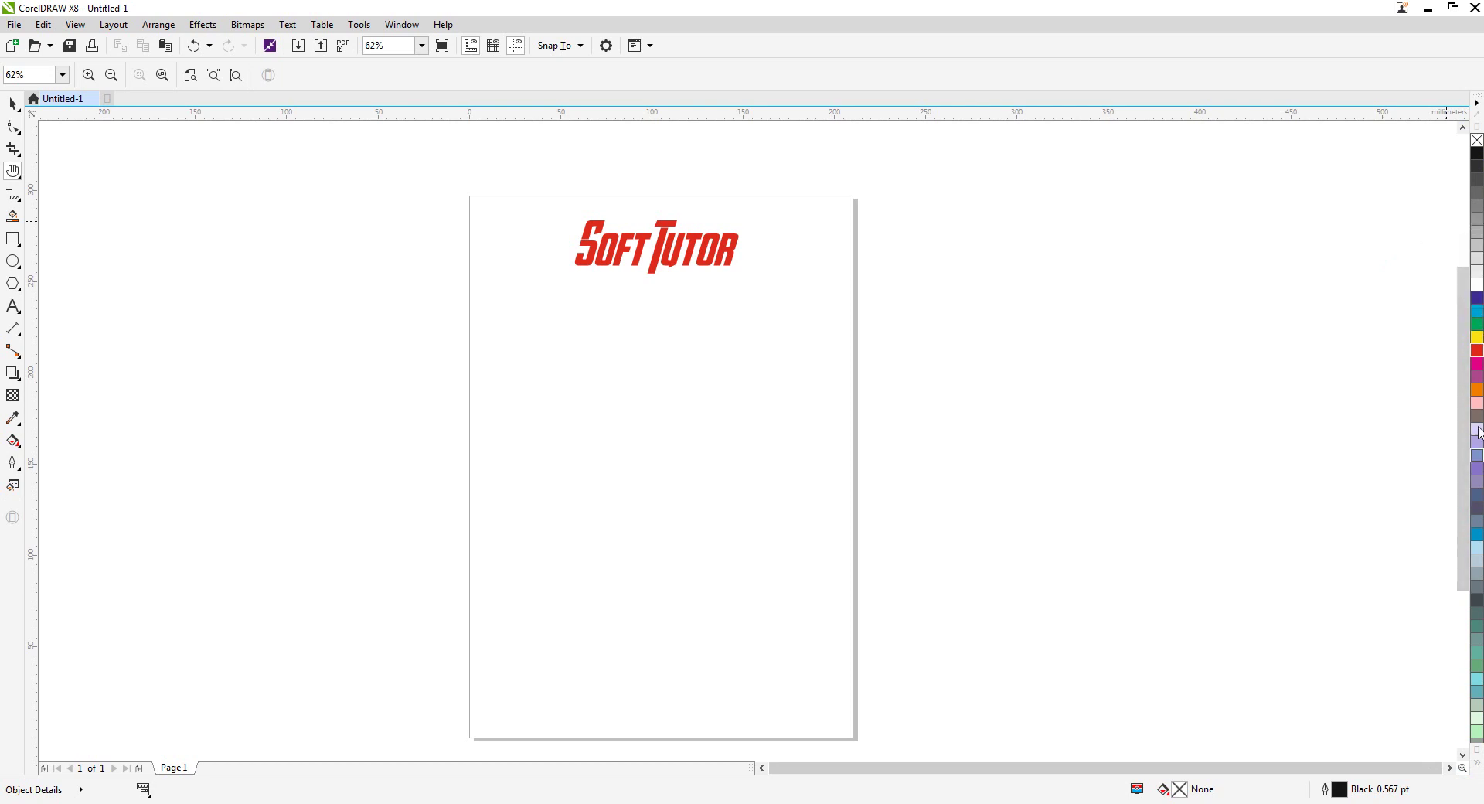
click(1478, 765)
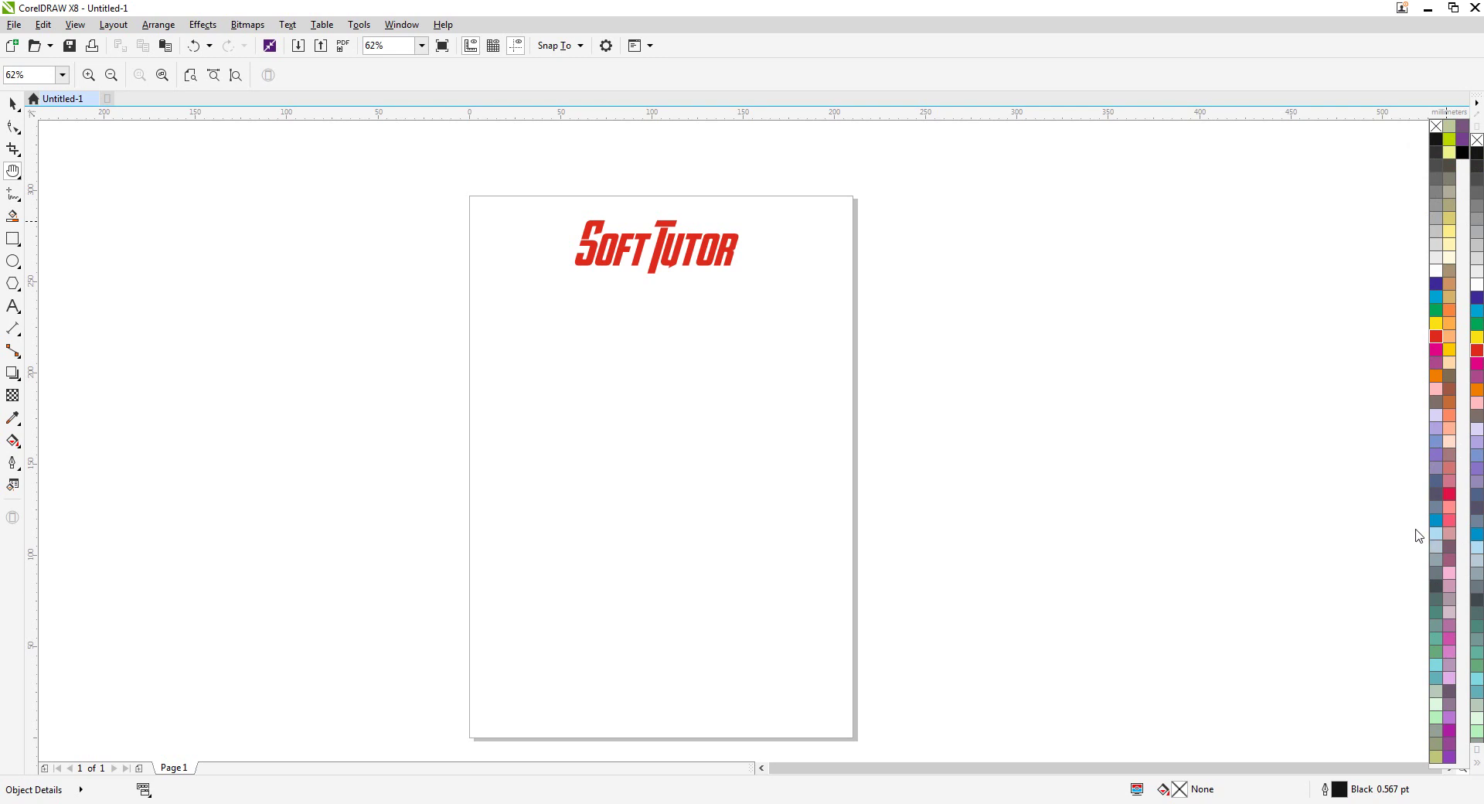
click(1336, 326)
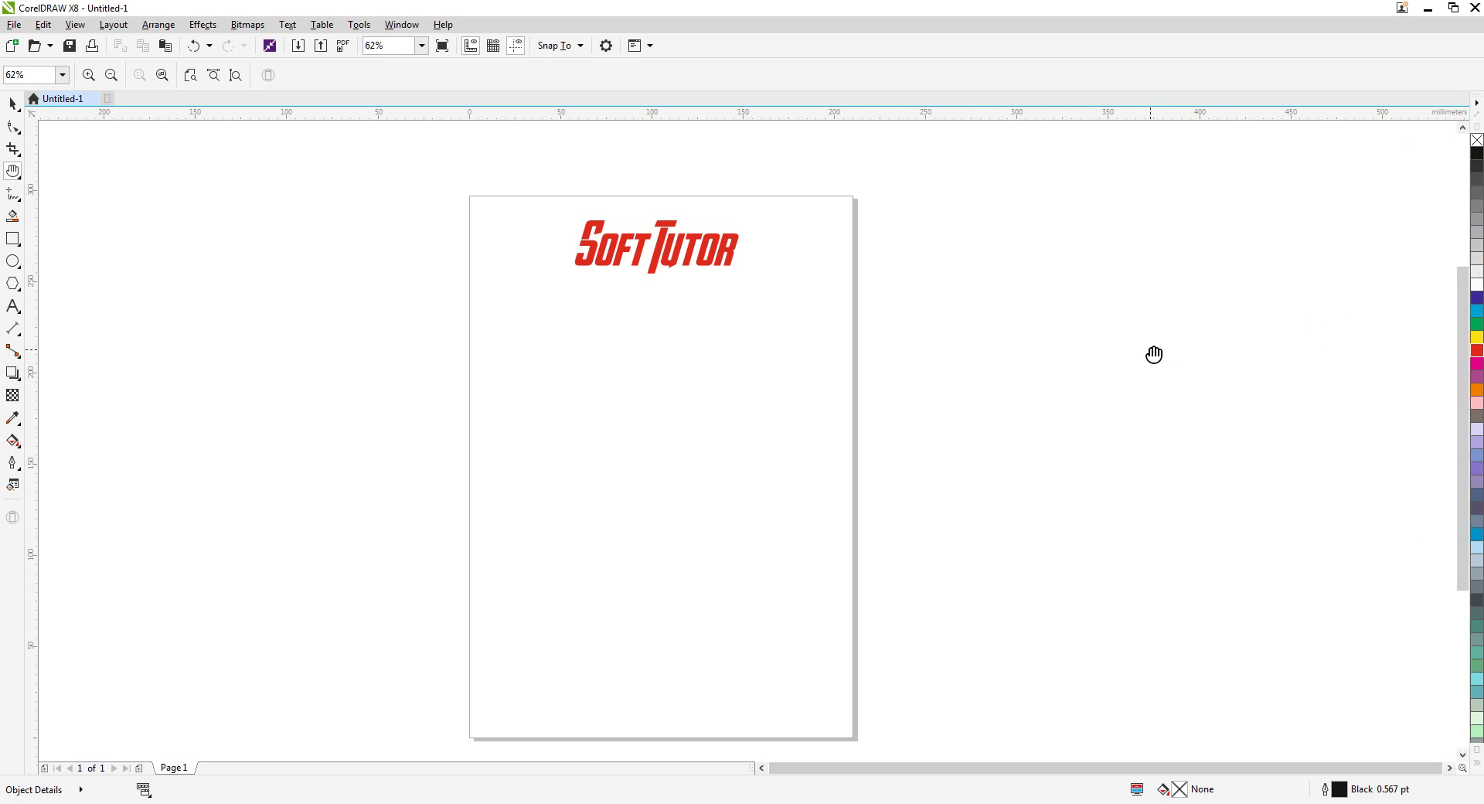
Open the Color Palette customization settings in the workspace options and move the dialog clear of the logo
click(360, 25)
click(374, 47)
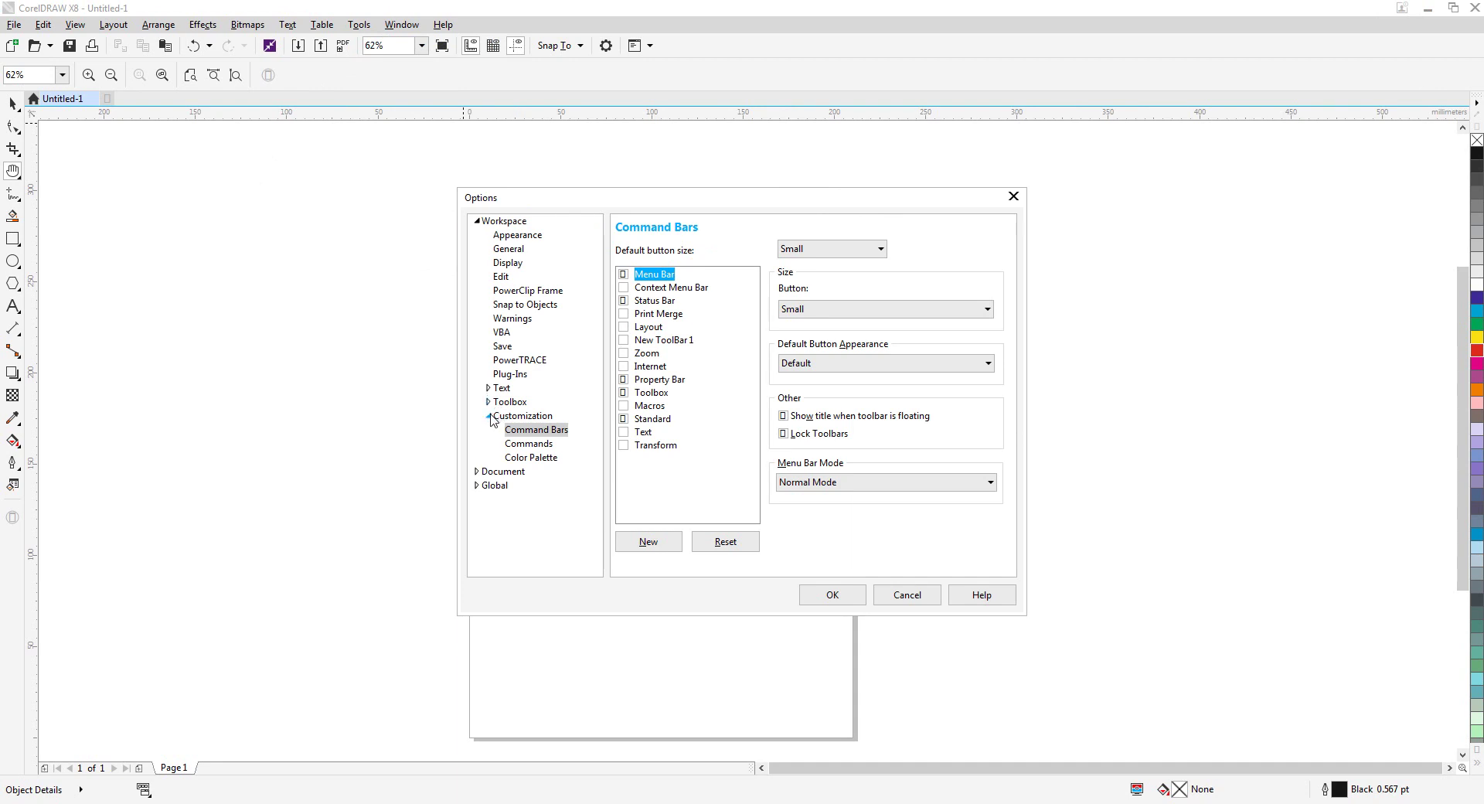
click(489, 416)
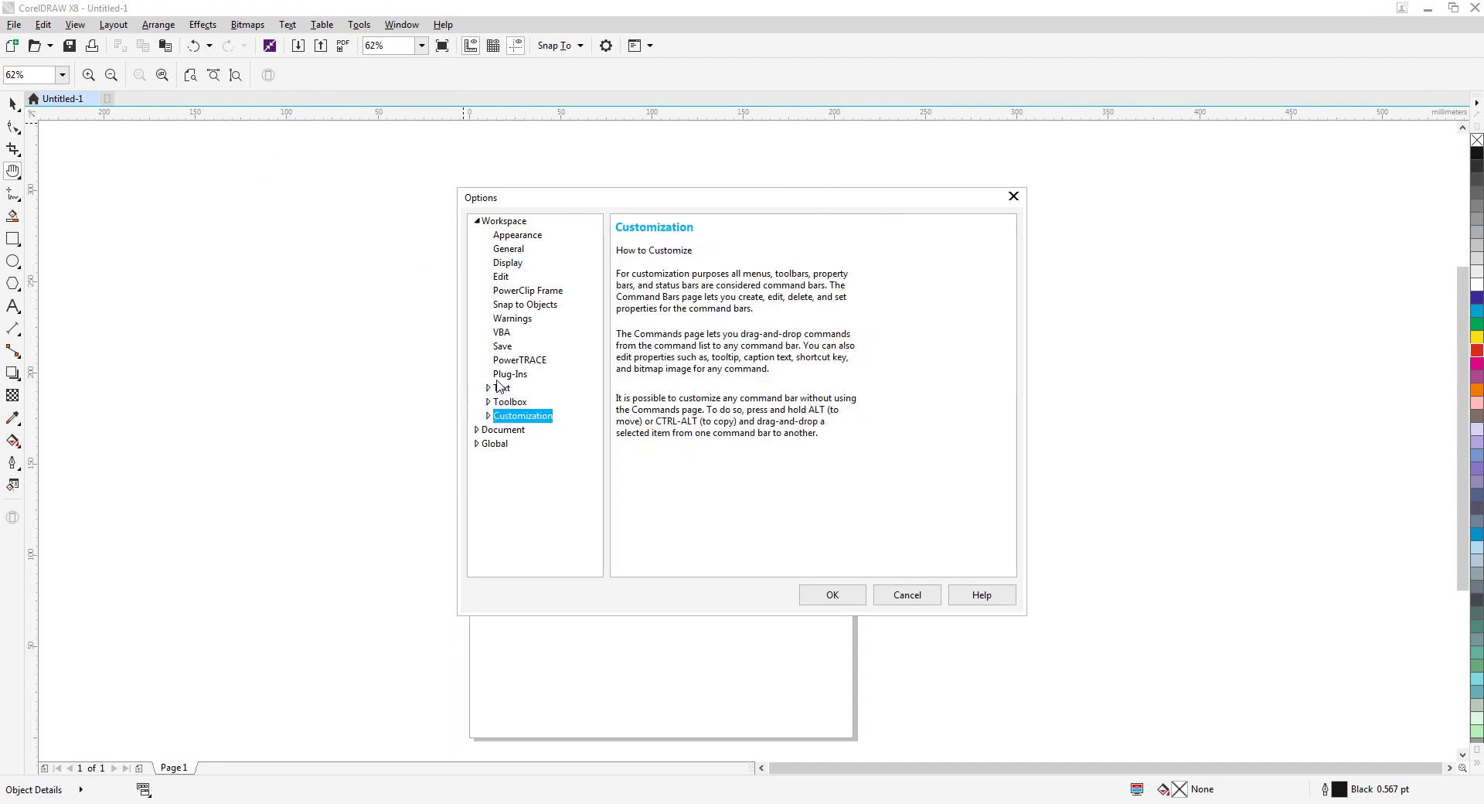
click(476, 221)
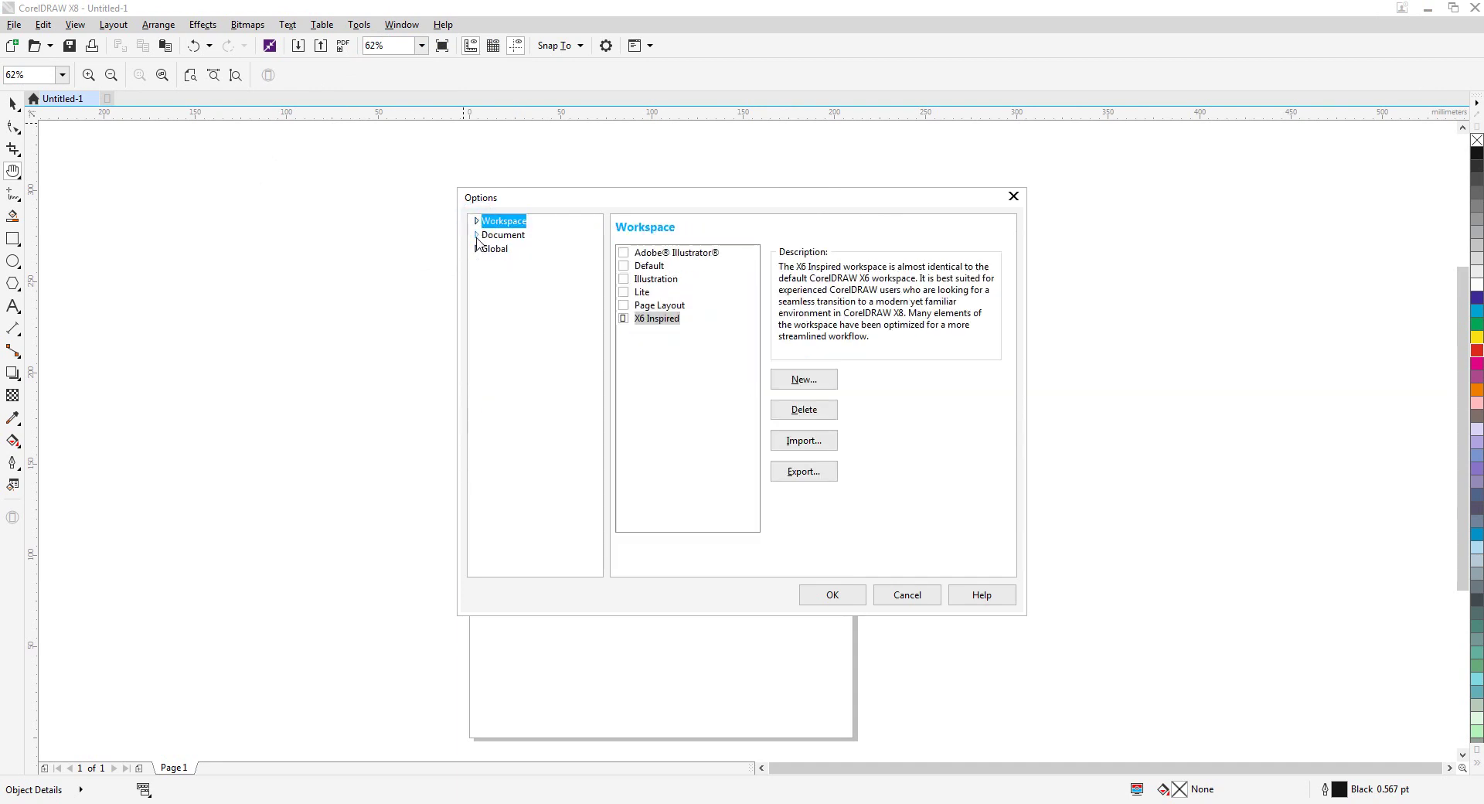
click(477, 235)
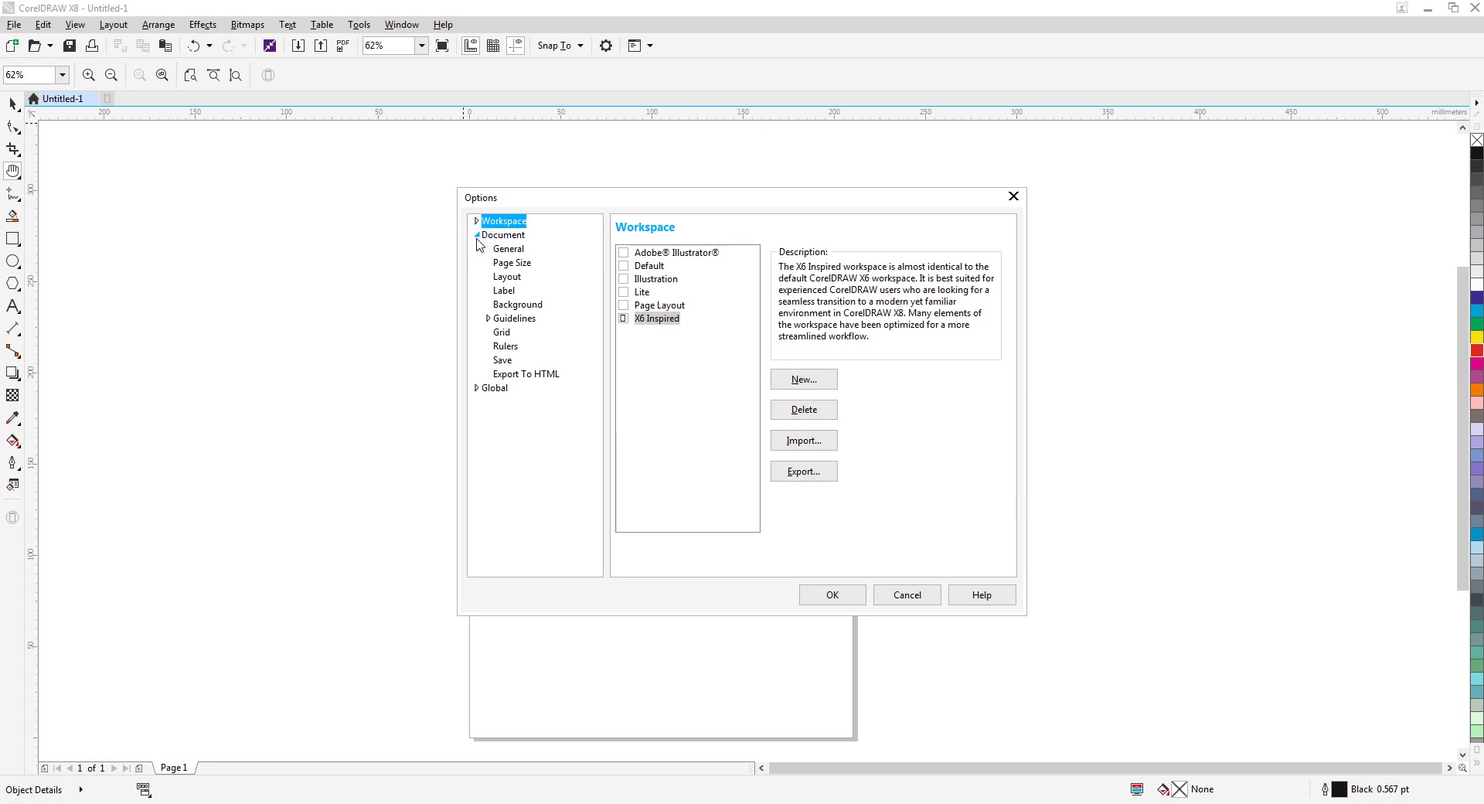
click(476, 235)
click(477, 221)
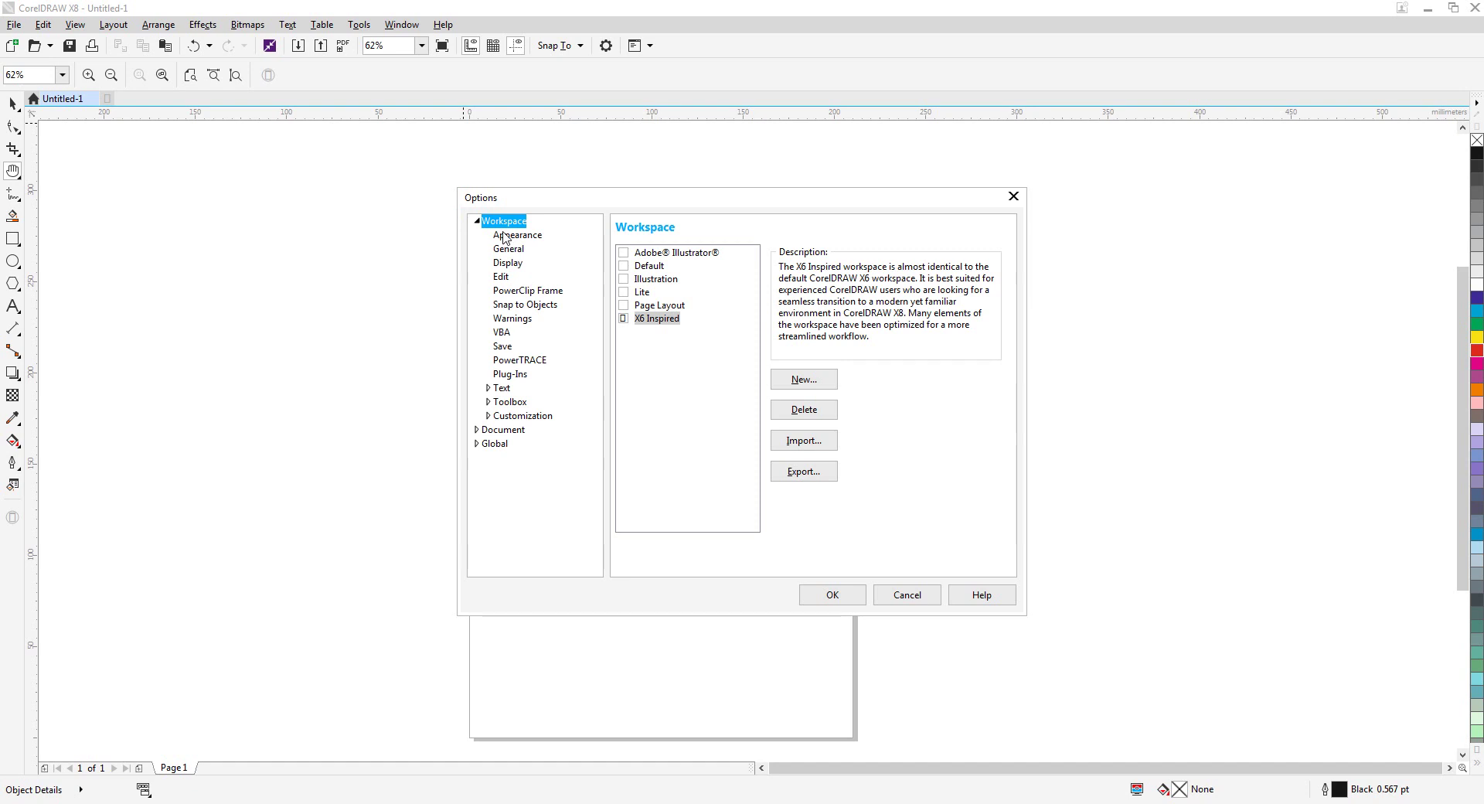
click(488, 417)
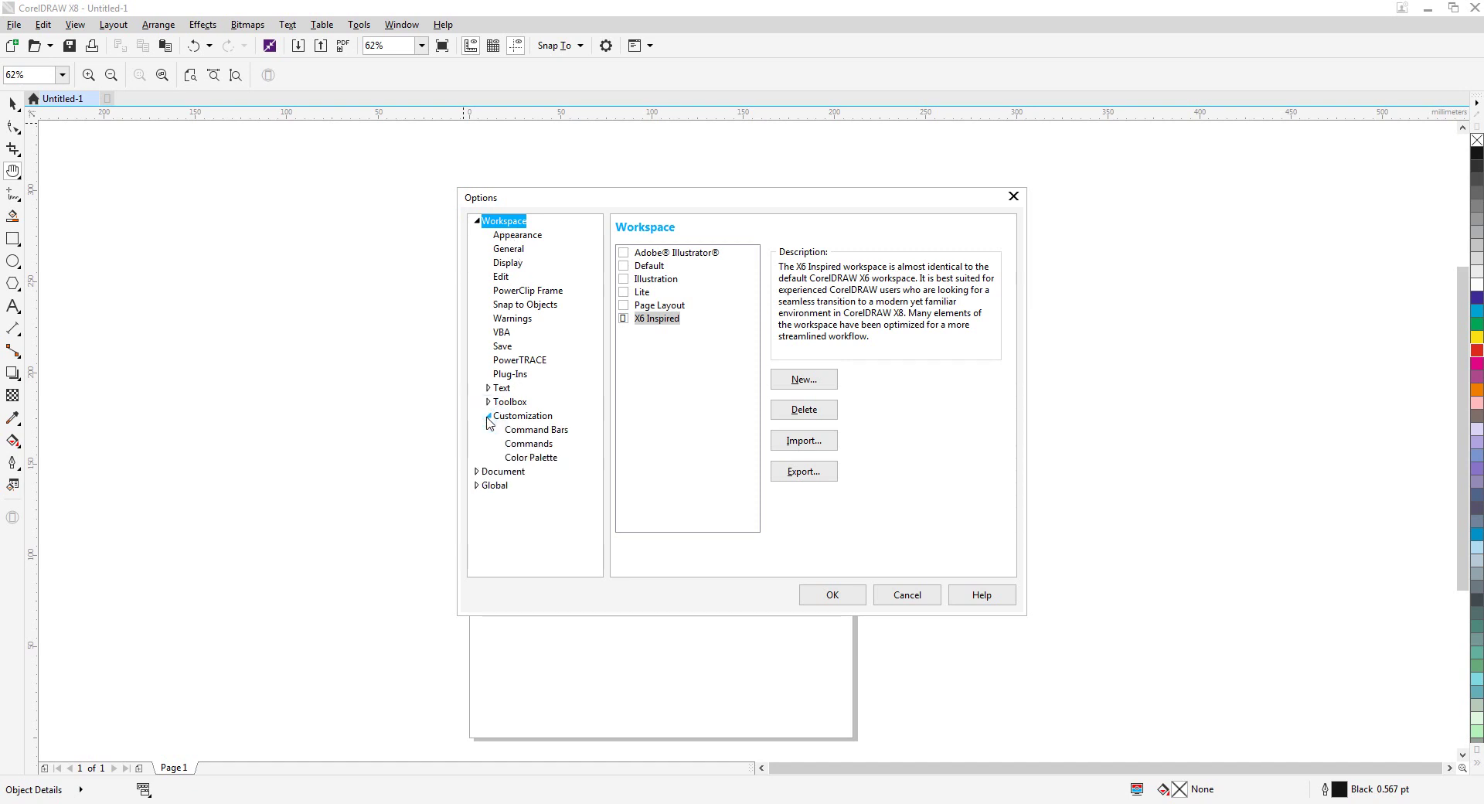
click(529, 459)
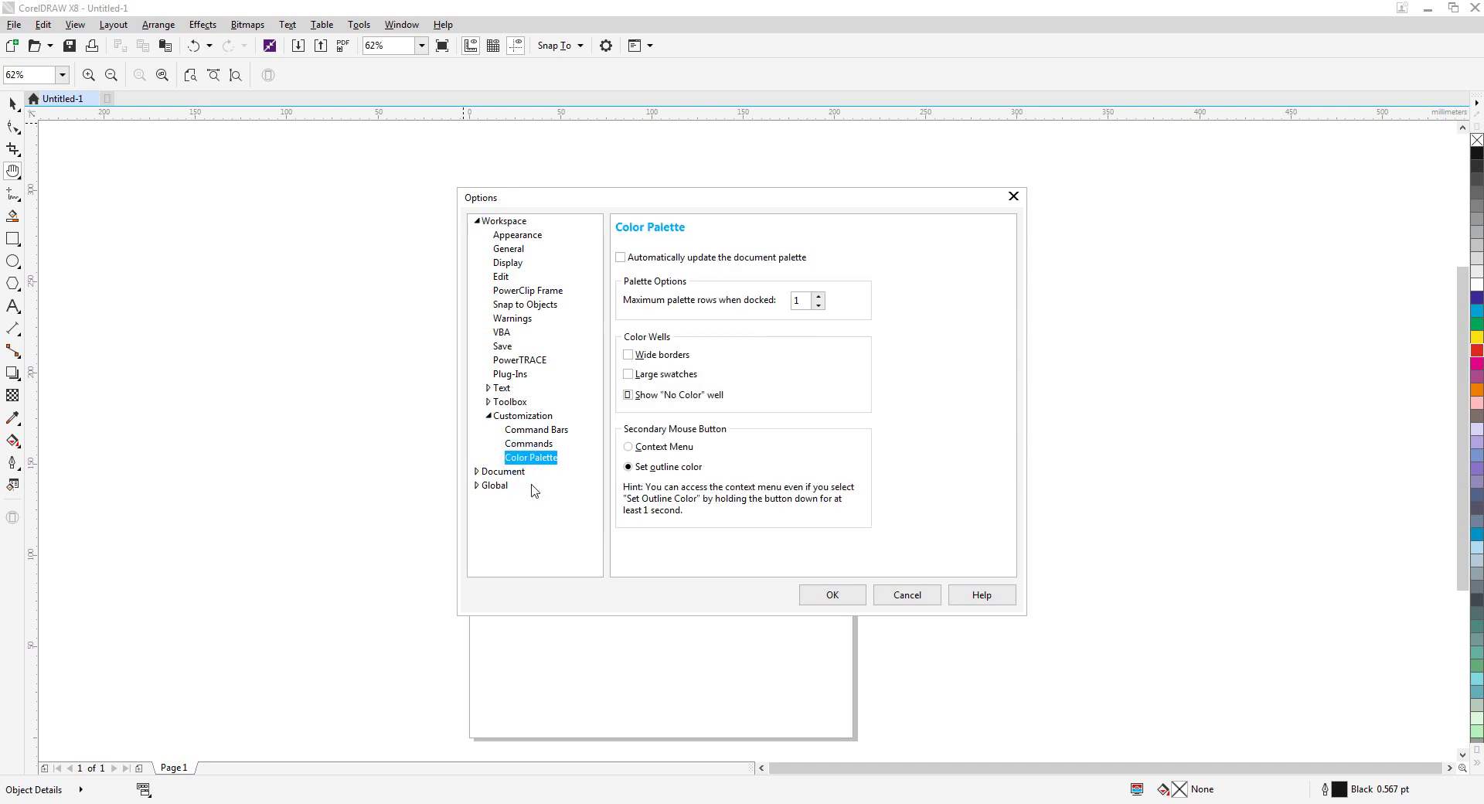
drag(706, 198, 605, 328)
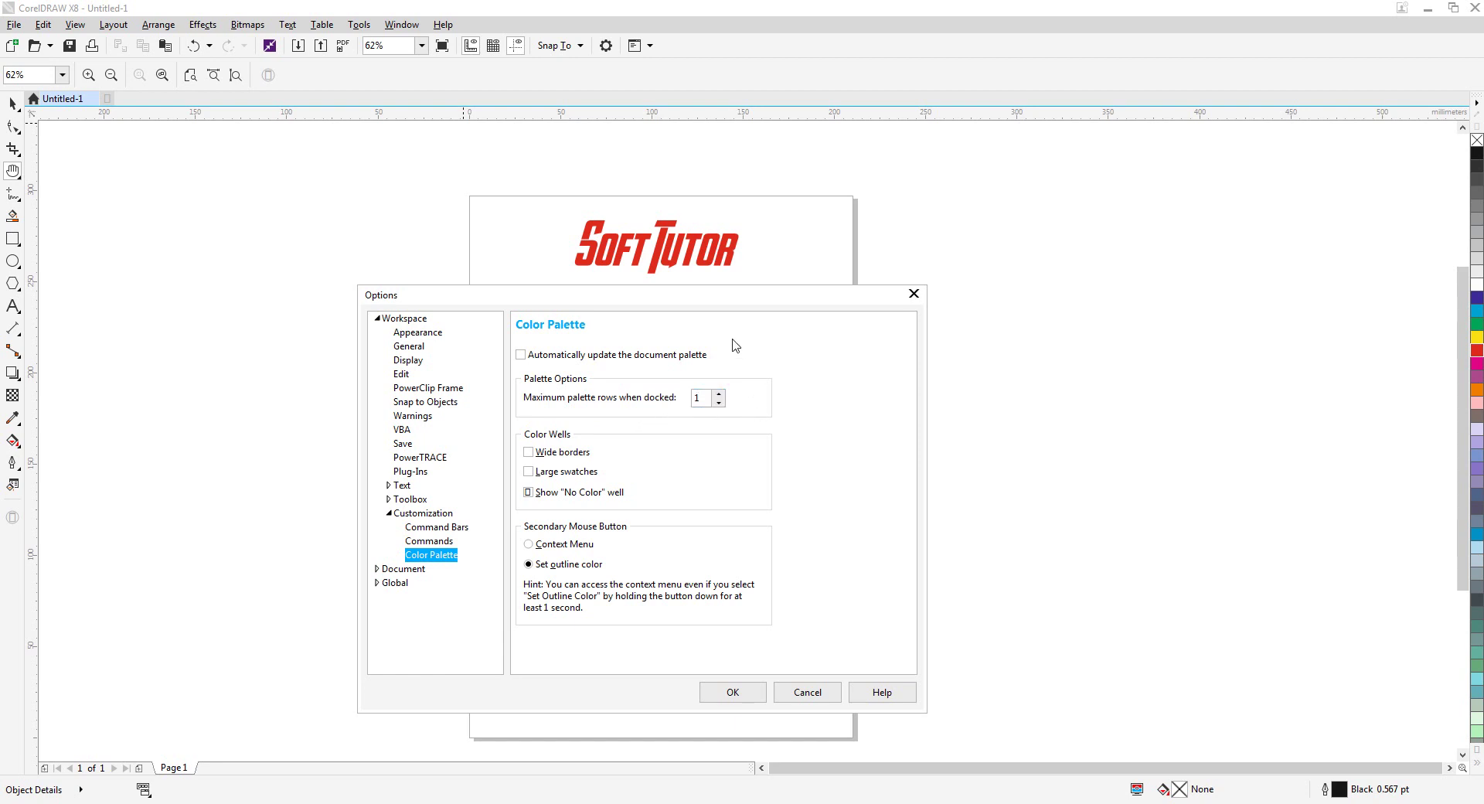
drag(732, 300, 745, 311)
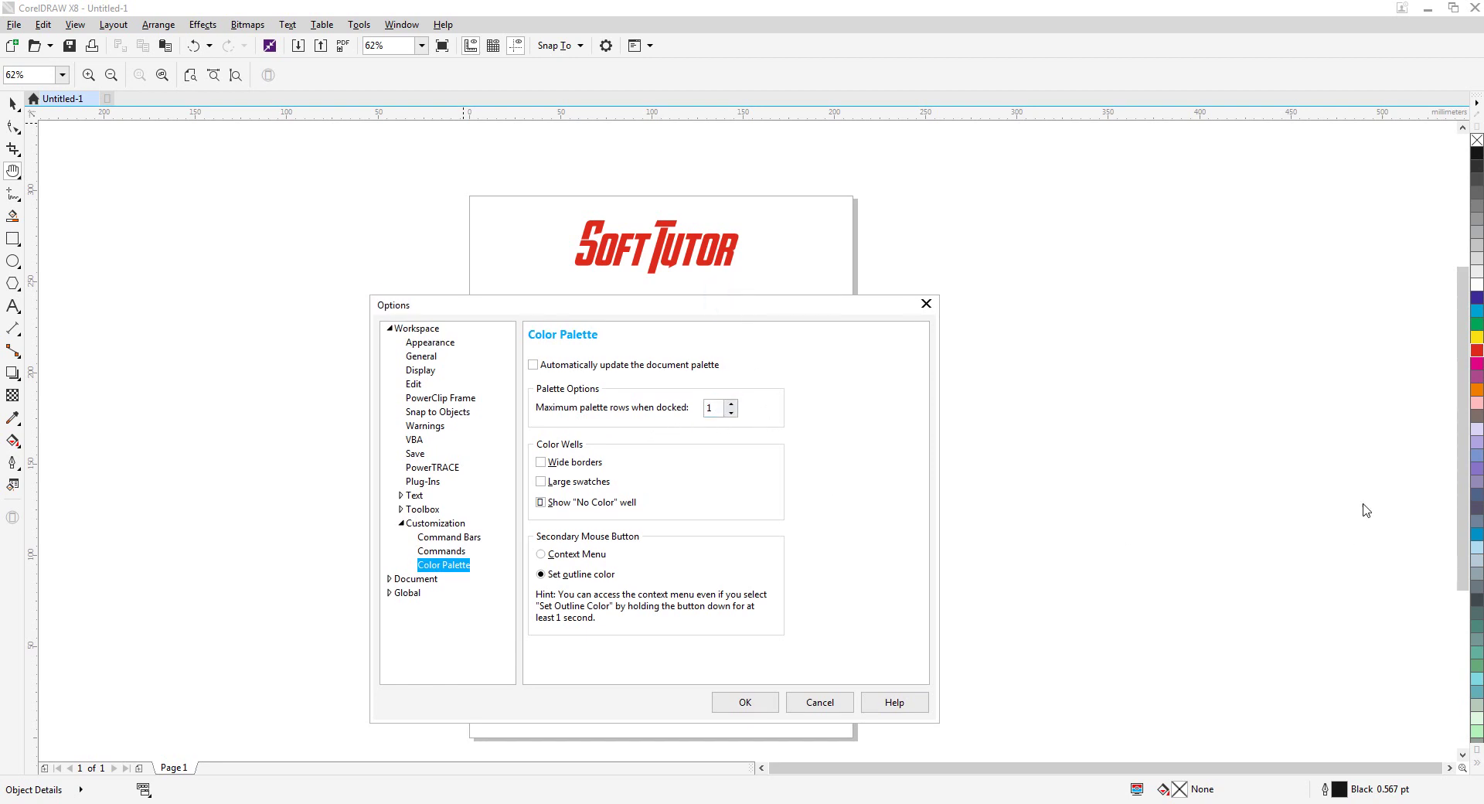
Set the maximum palette rows when docked to 5 and apply the options
double_click(712, 408)
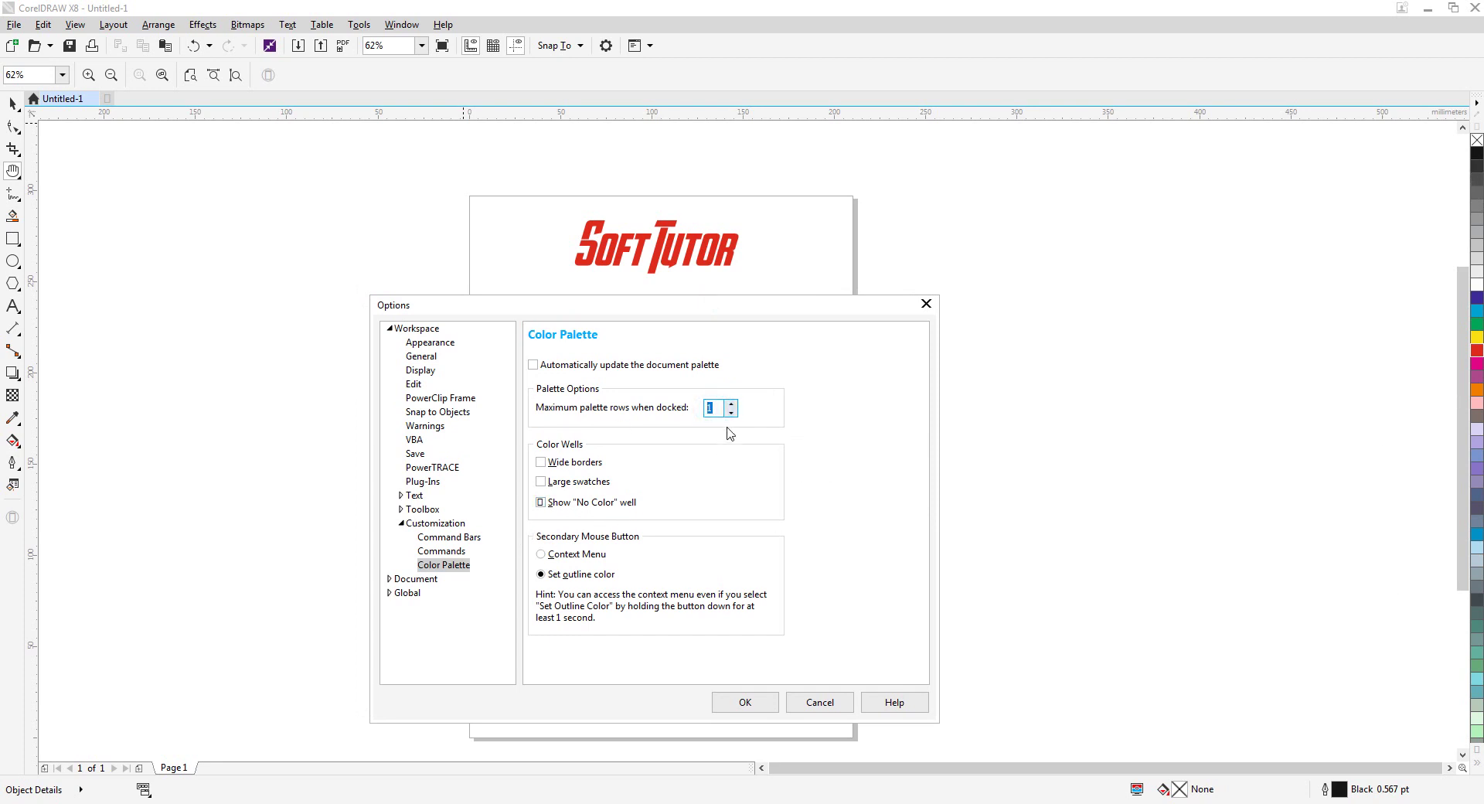
click(732, 404)
click(733, 404)
click(733, 404)
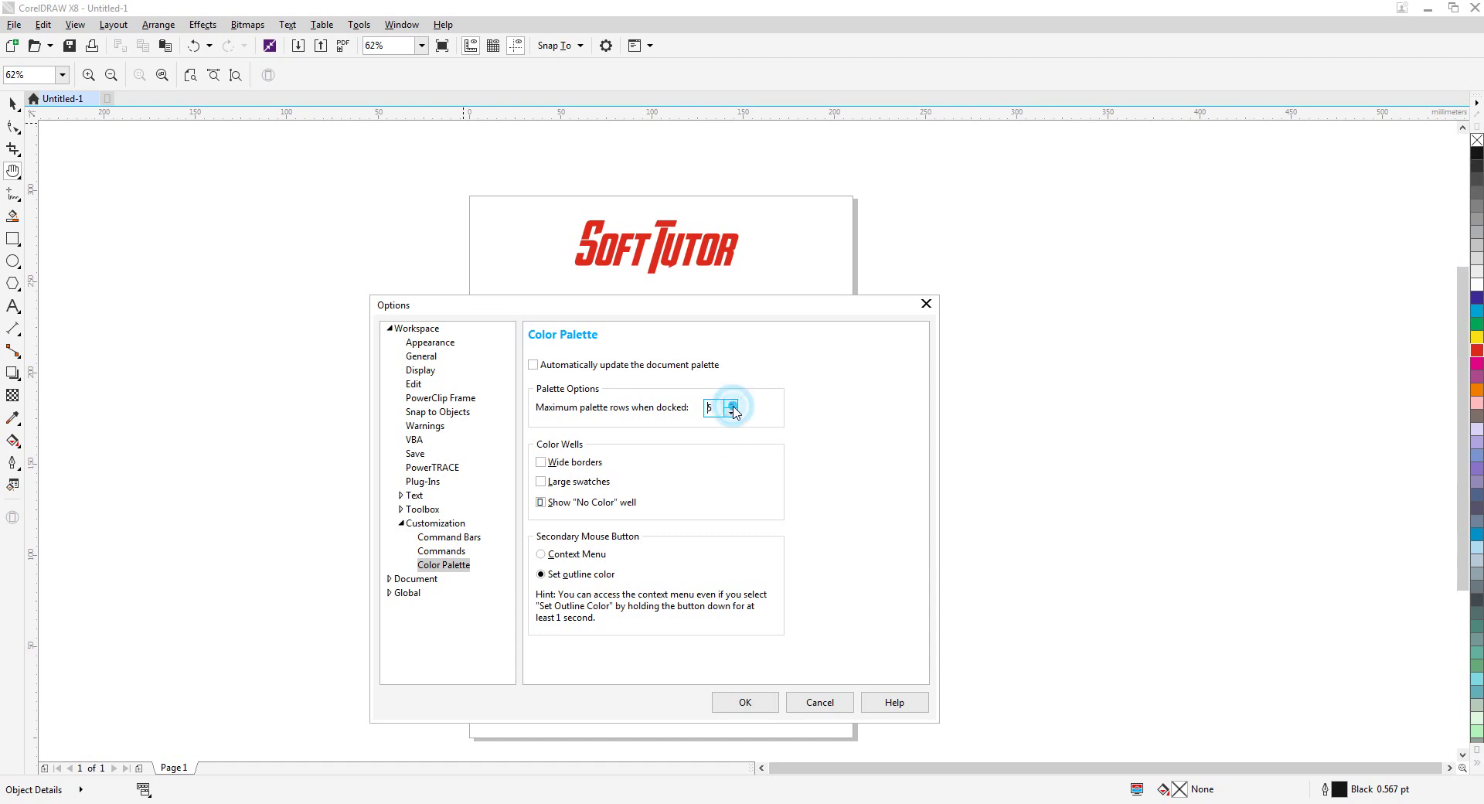
click(733, 404)
mouse_move(734, 309)
mouse_down()
mouse_move(796, 316)
mouse_move(757, 317)
mouse_up()
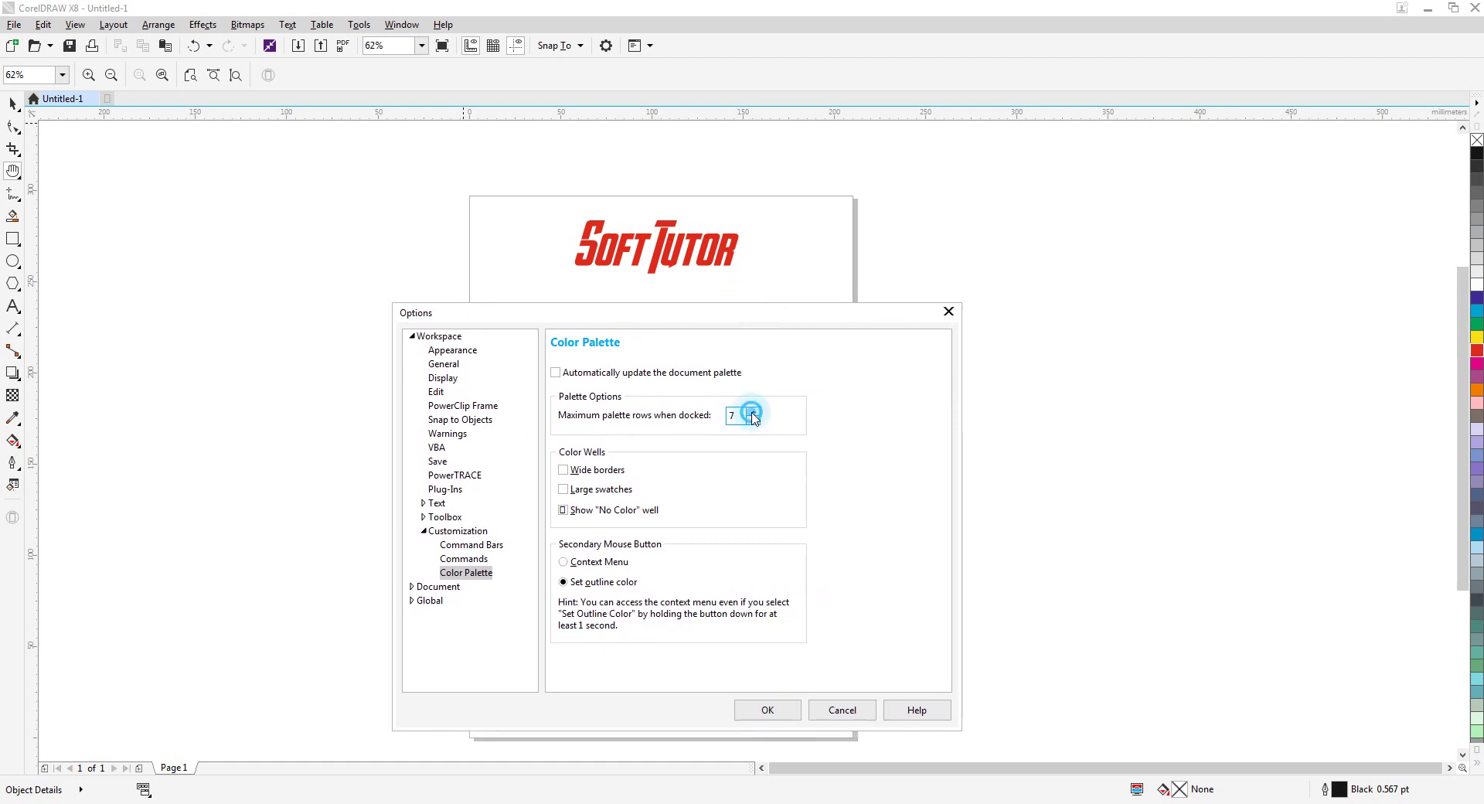
click(754, 422)
click(753, 411)
drag(685, 311, 749, 314)
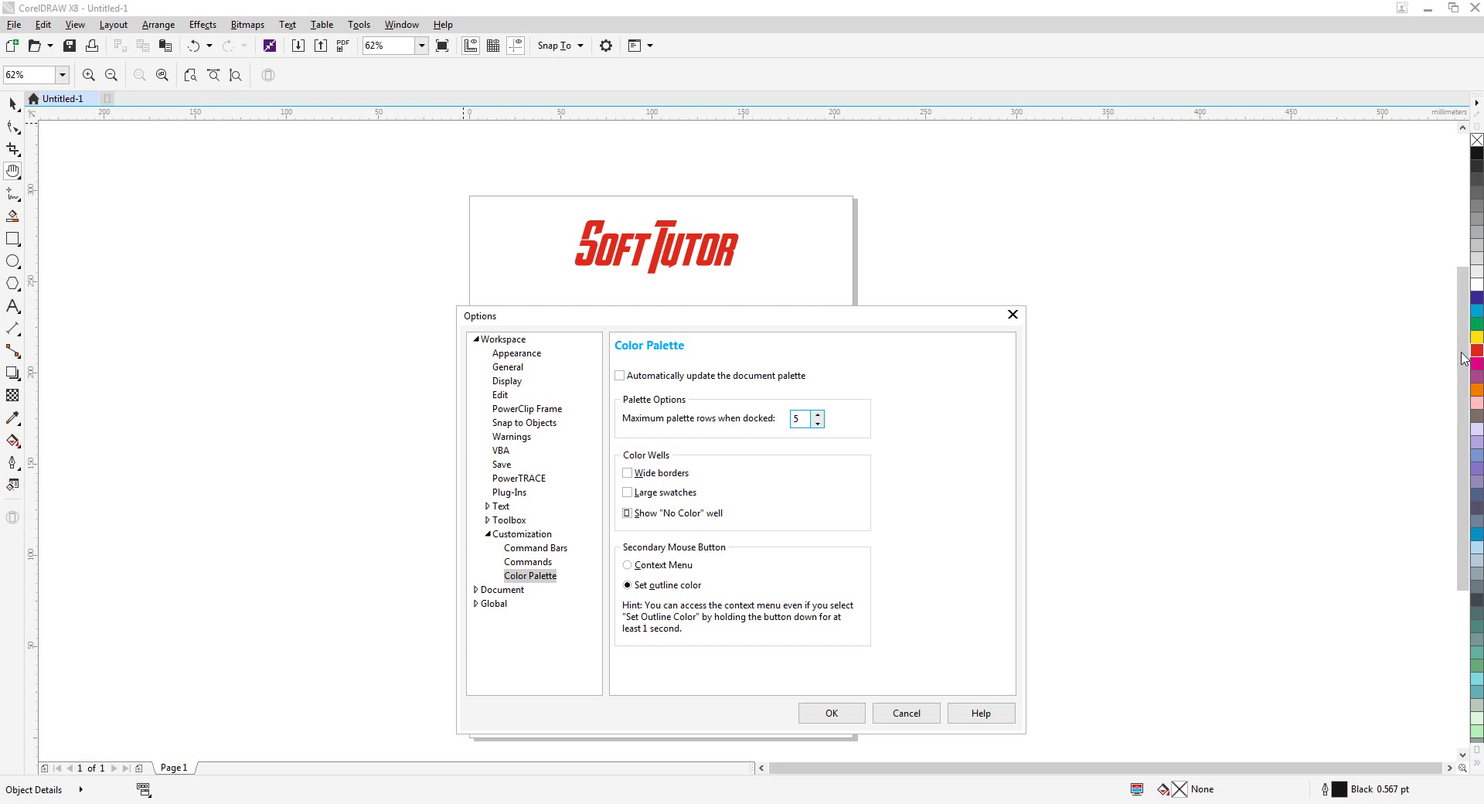
click(833, 720)
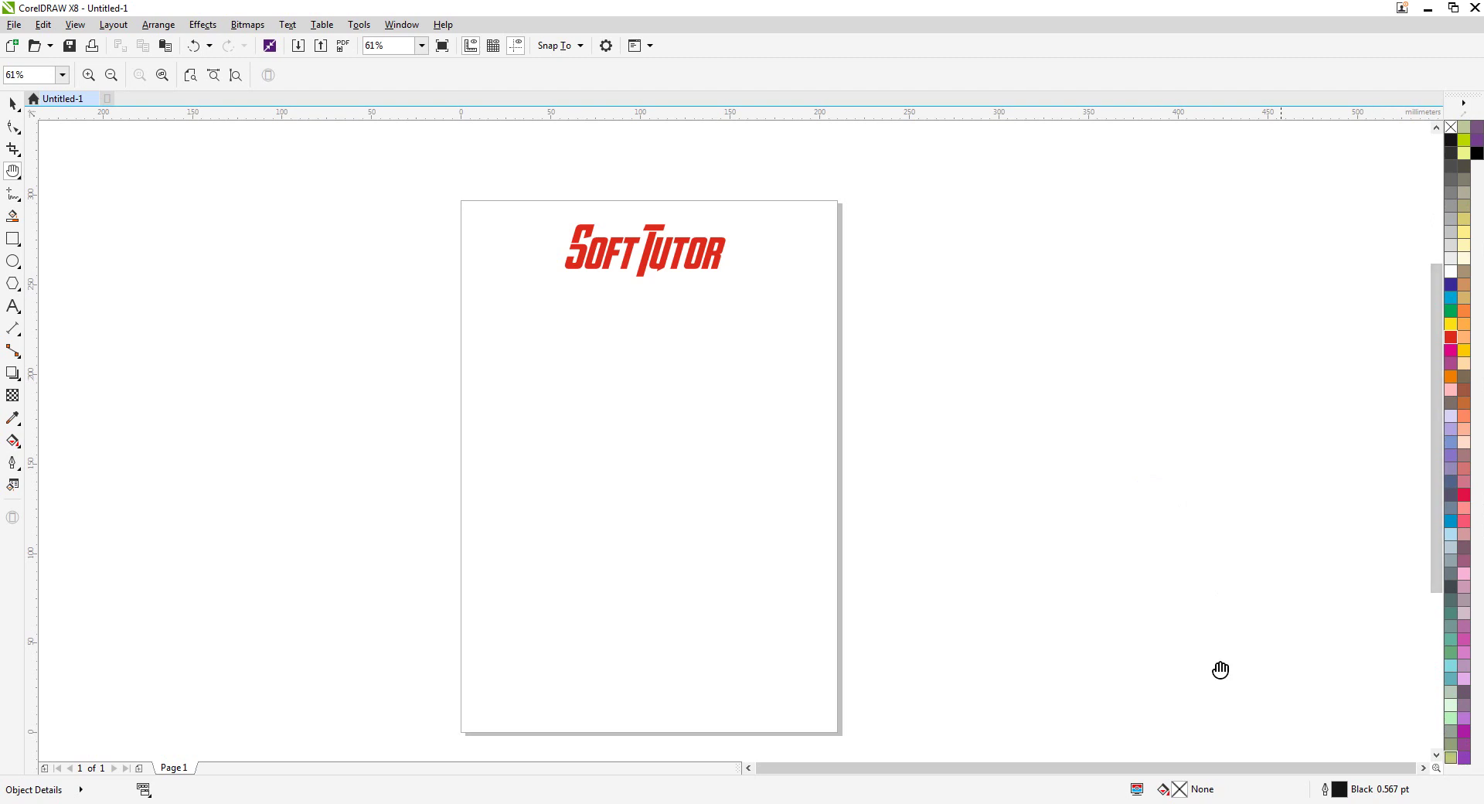
click(1113, 532)
Turn on wide borders for the palette's color wells and apply the options
click(358, 24)
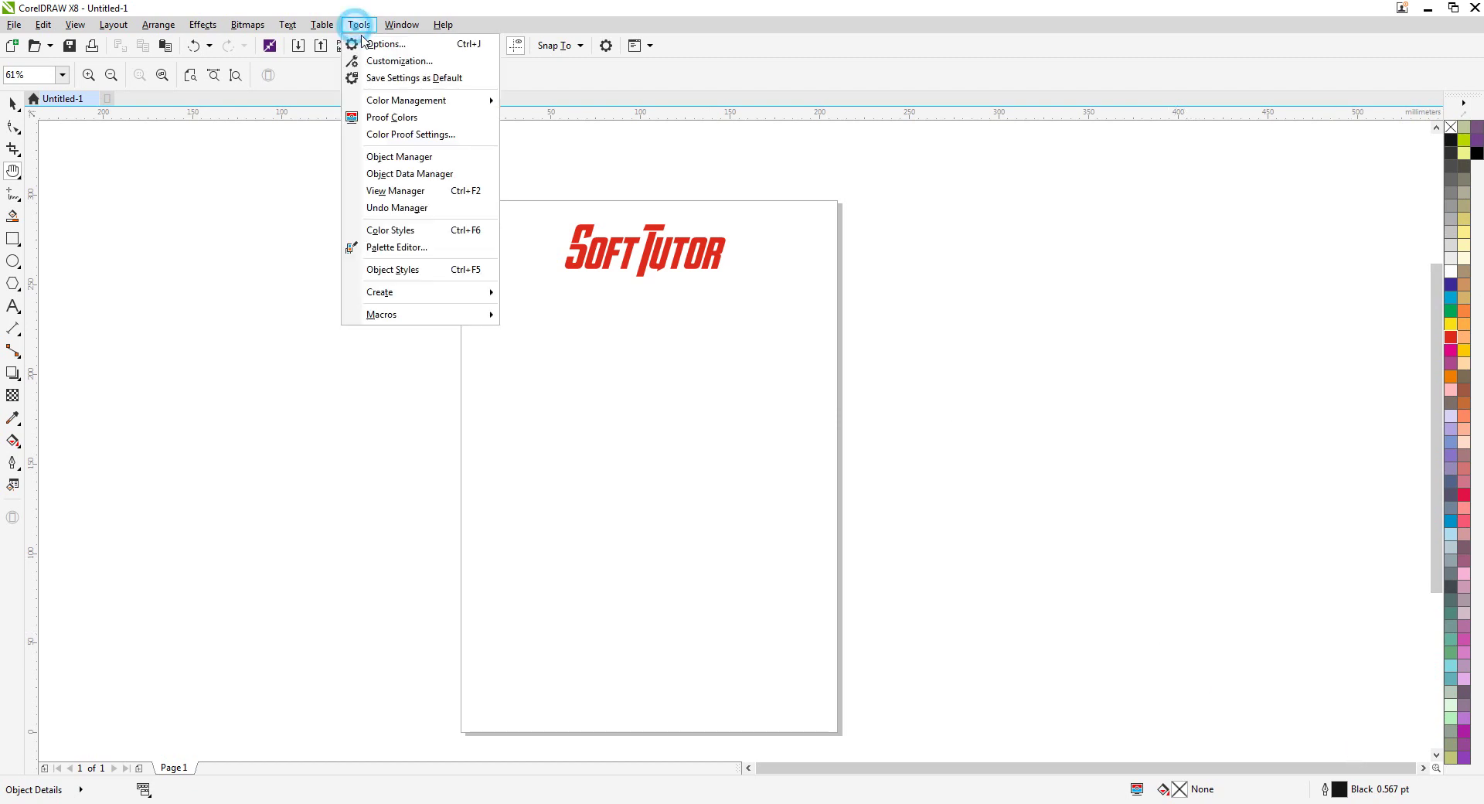
click(371, 45)
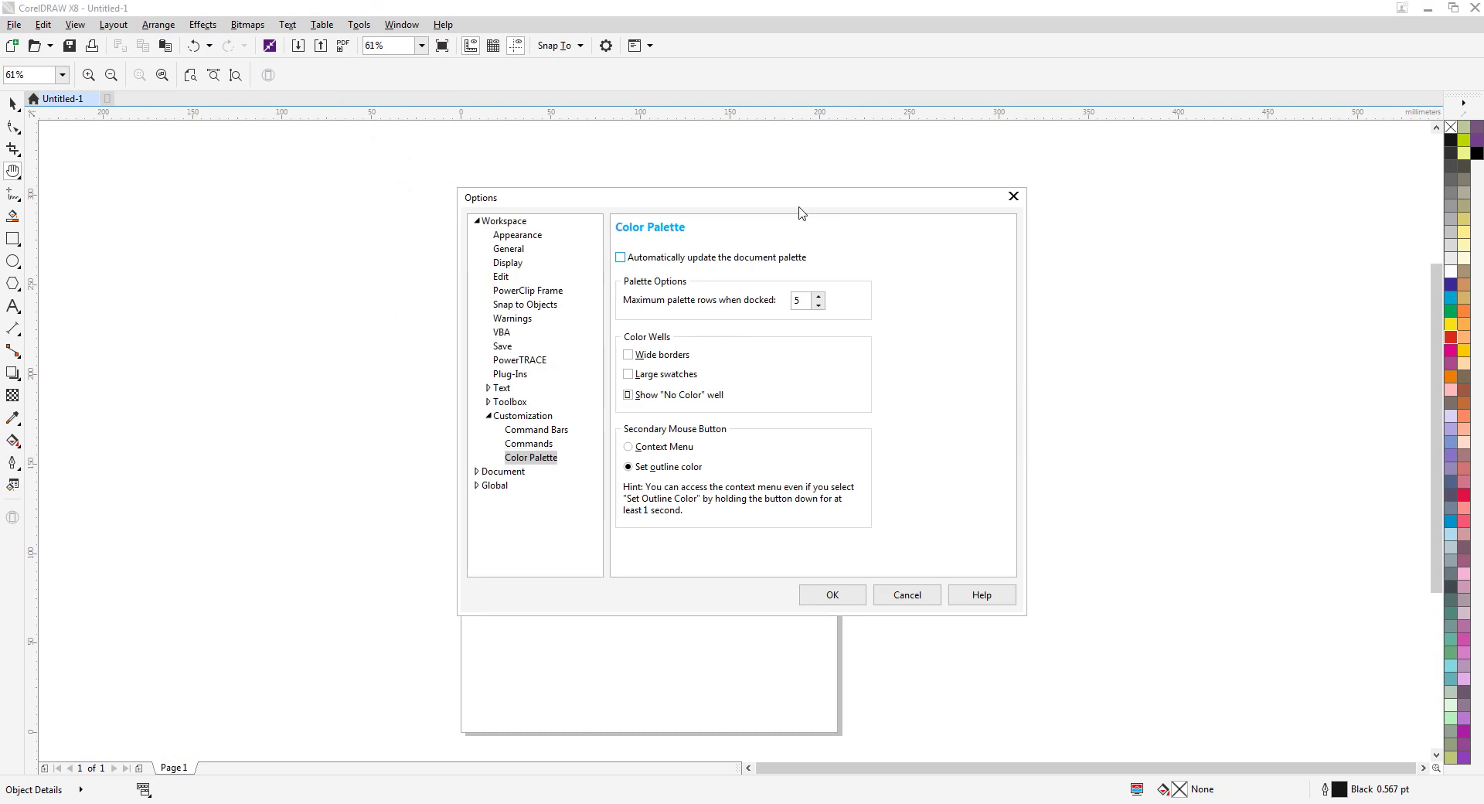
drag(800, 218, 765, 326)
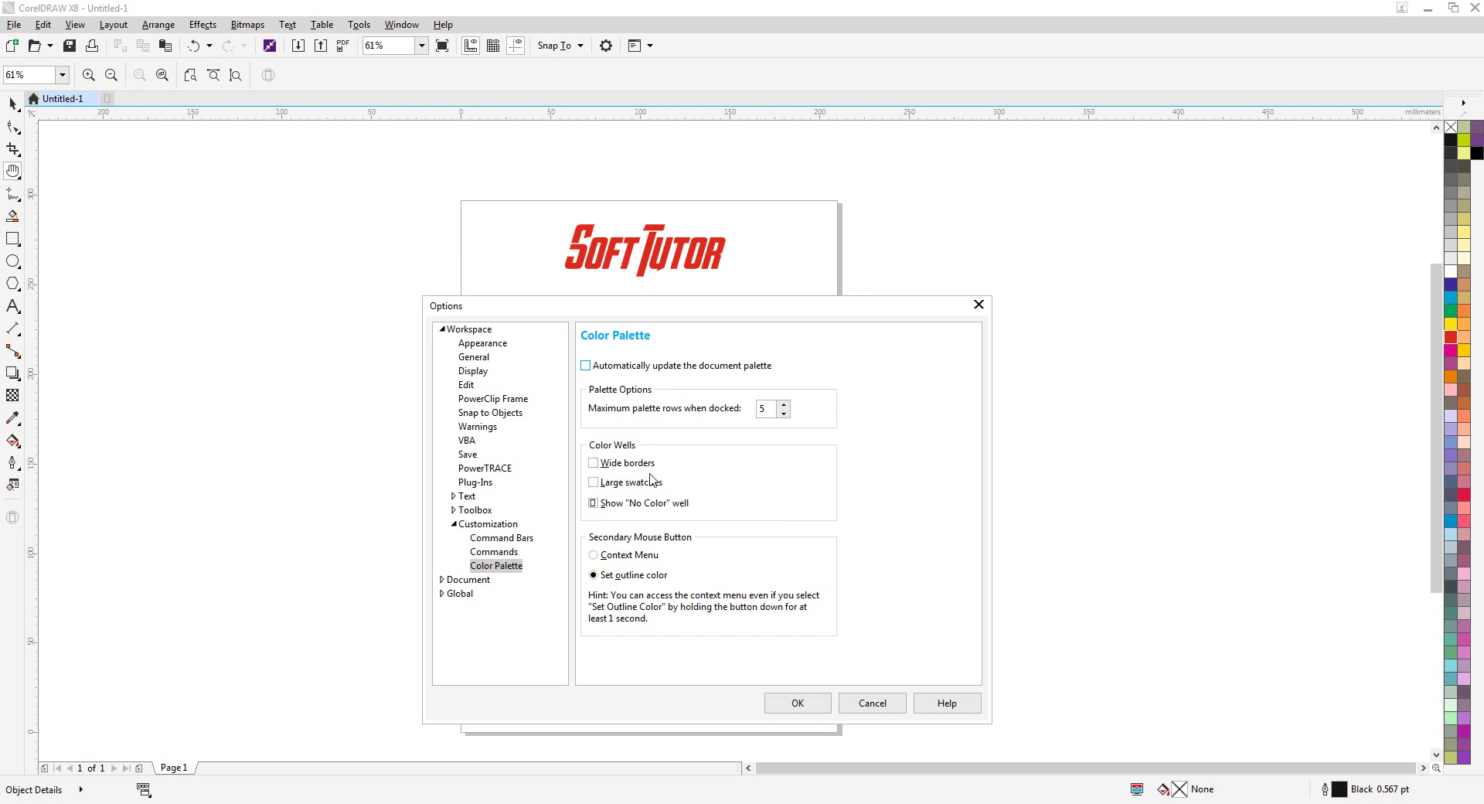
click(595, 464)
click(797, 703)
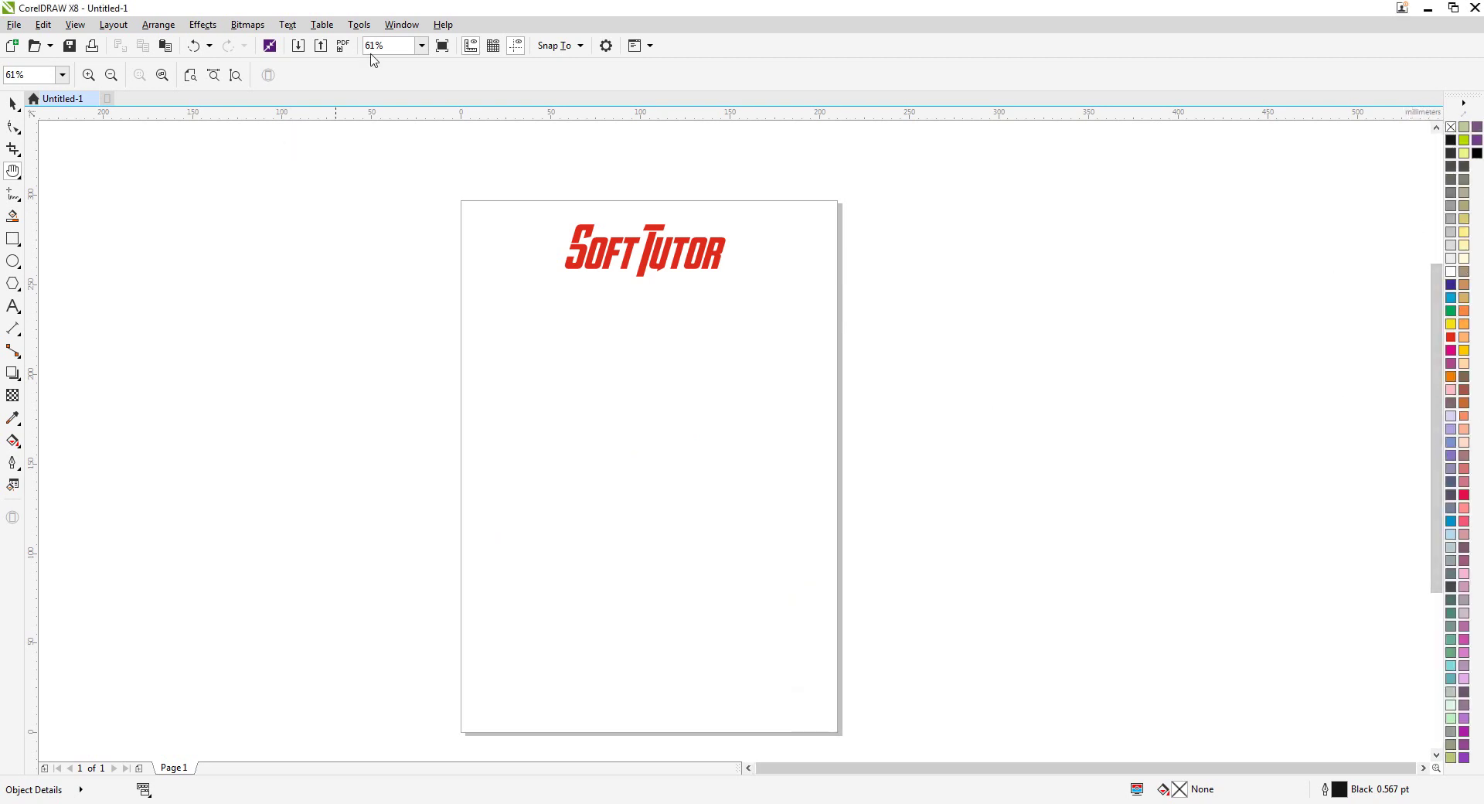
Turn off wide borders and turn on large swatches for the palette's color wells, and apply the options
click(359, 25)
click(381, 44)
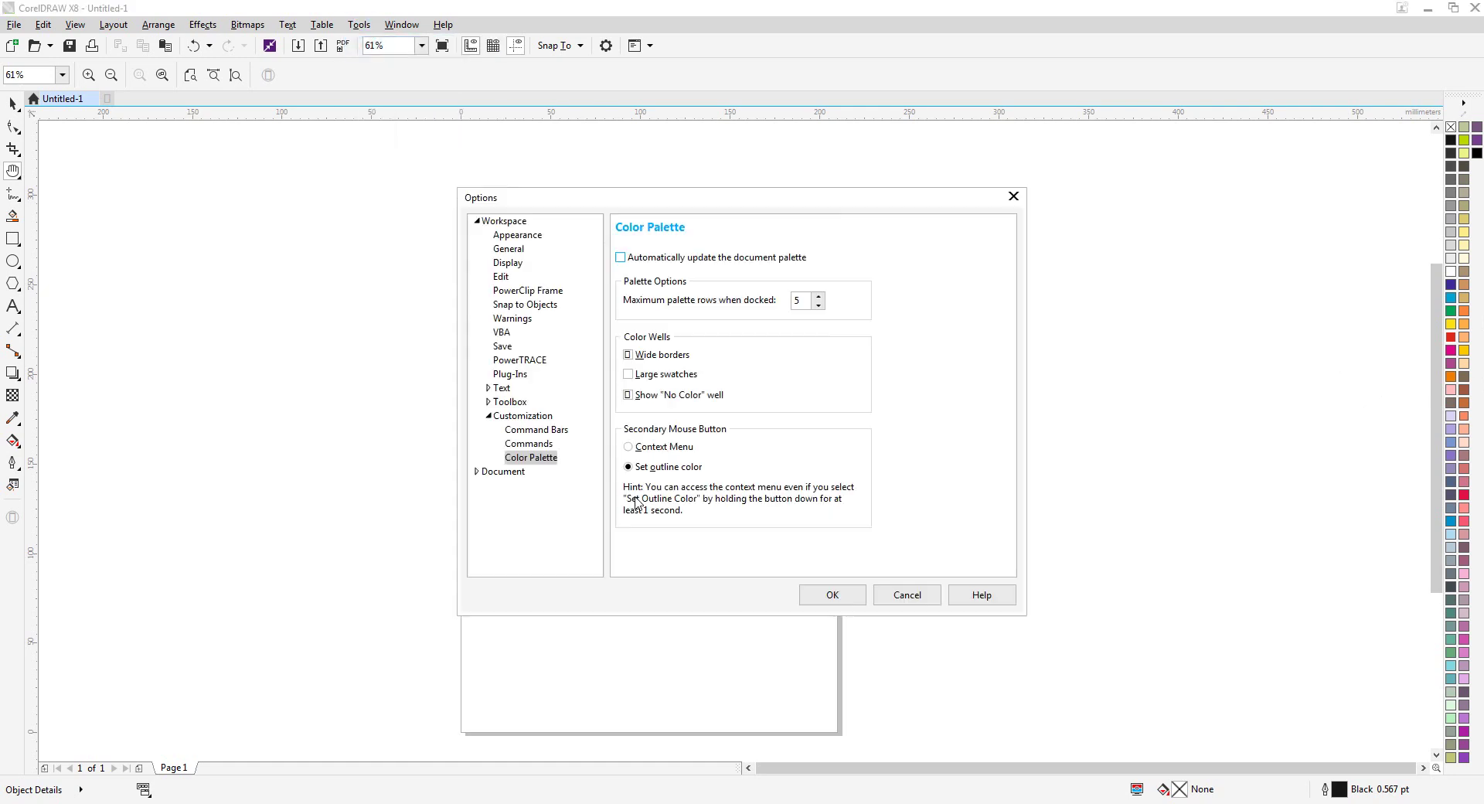
click(580, 443)
drag(695, 284, 691, 313)
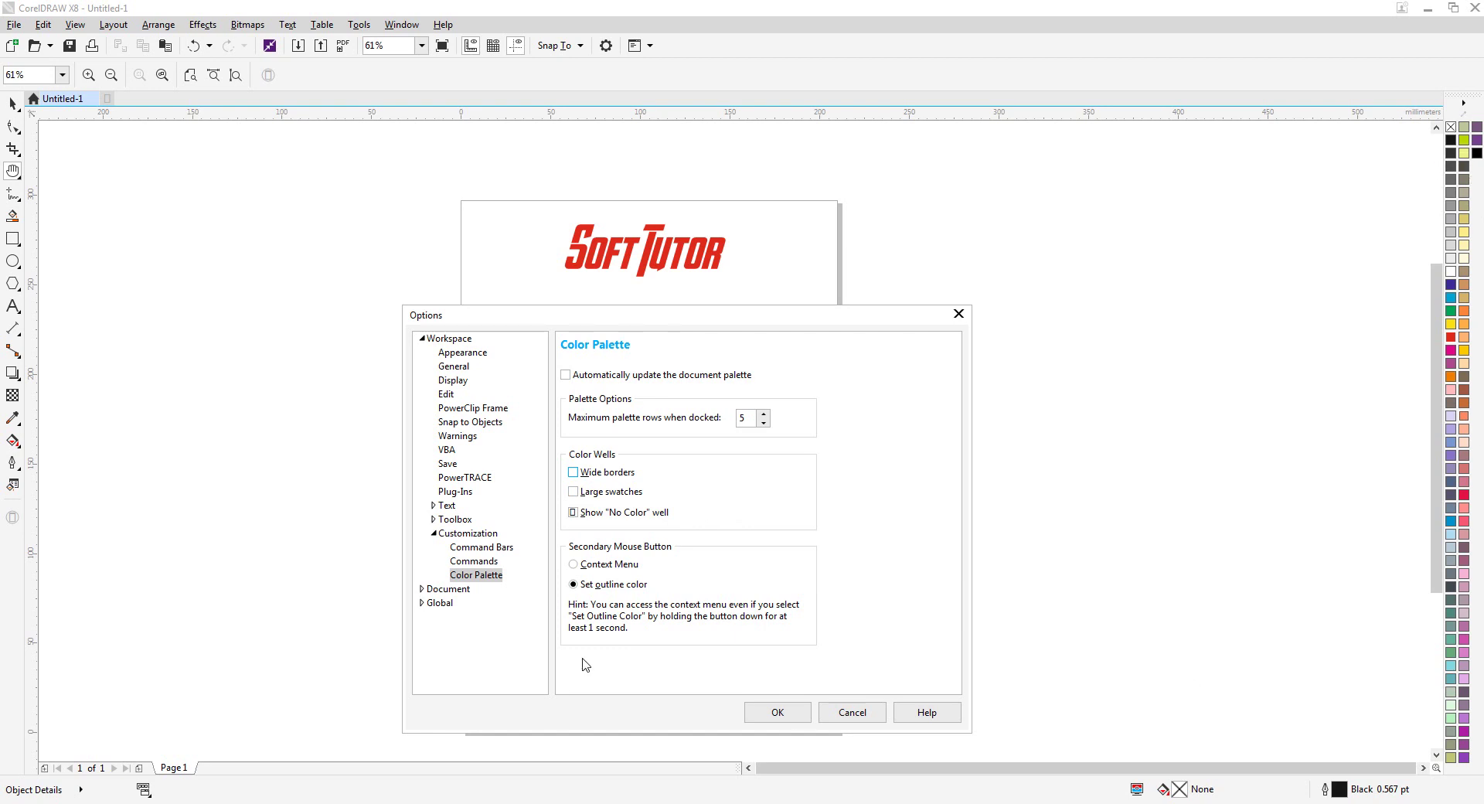
click(574, 491)
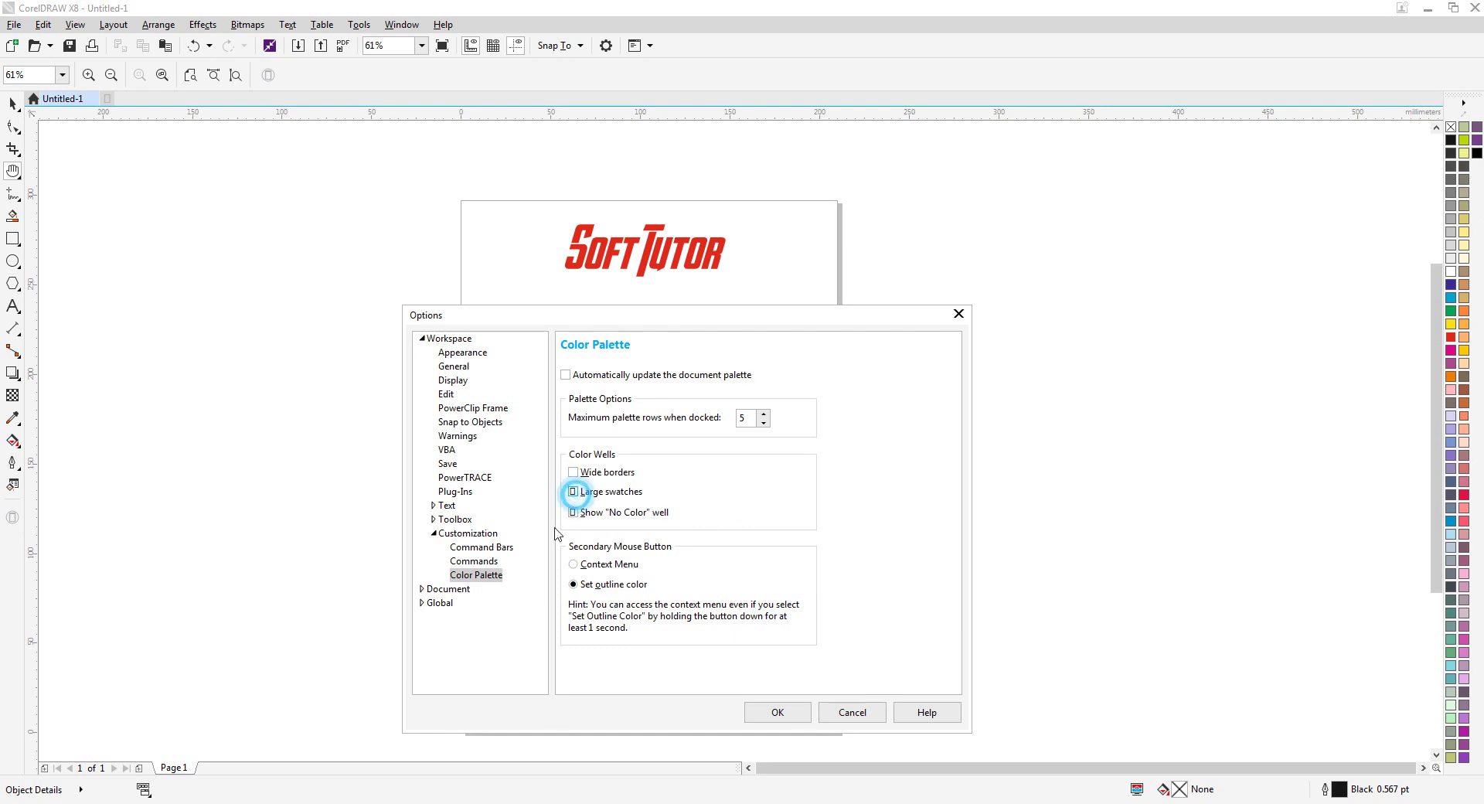
click(775, 709)
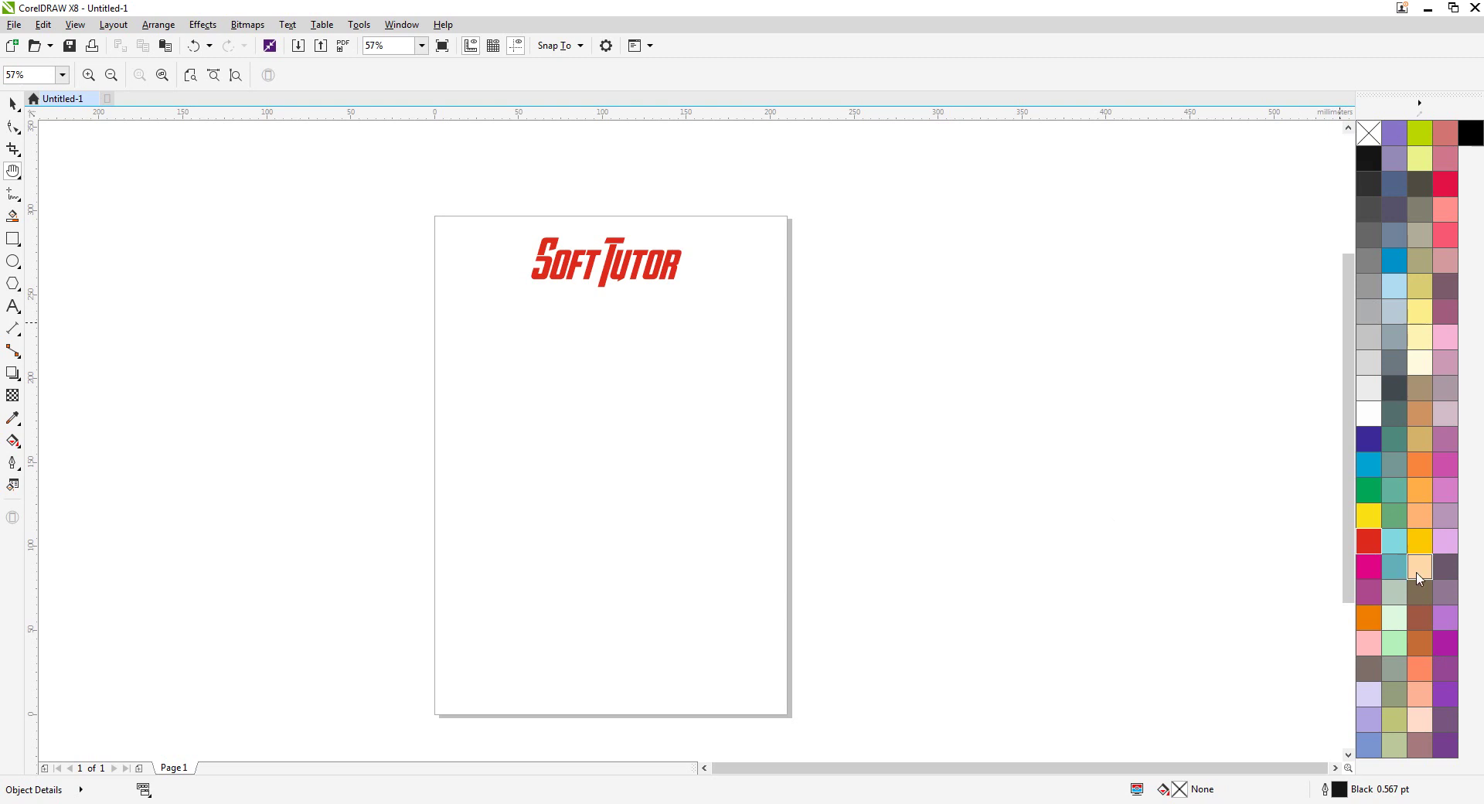
Turn off large swatches for the palette's color wells and apply the options
click(359, 24)
click(379, 44)
drag(718, 205, 614, 325)
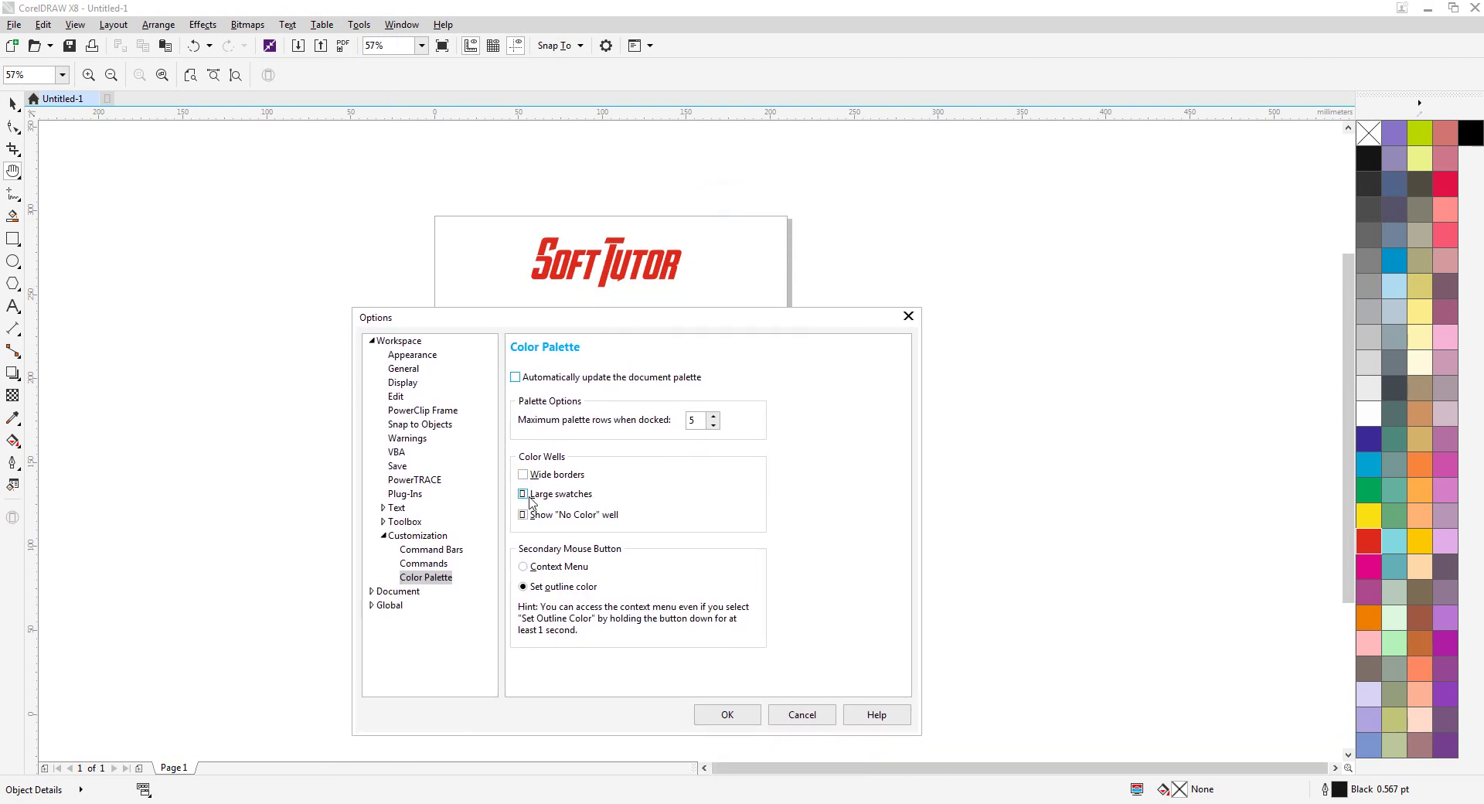
click(524, 494)
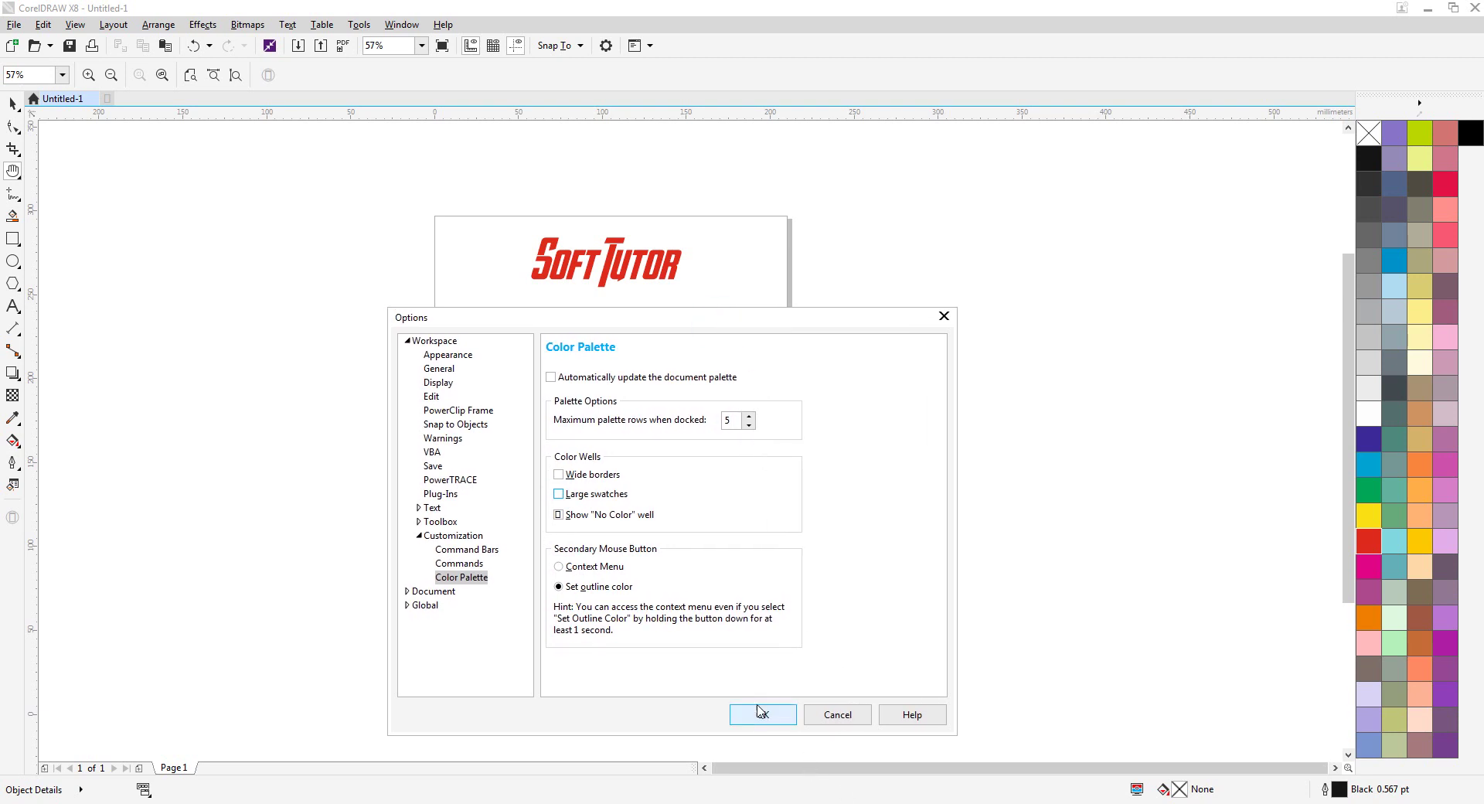
click(759, 712)
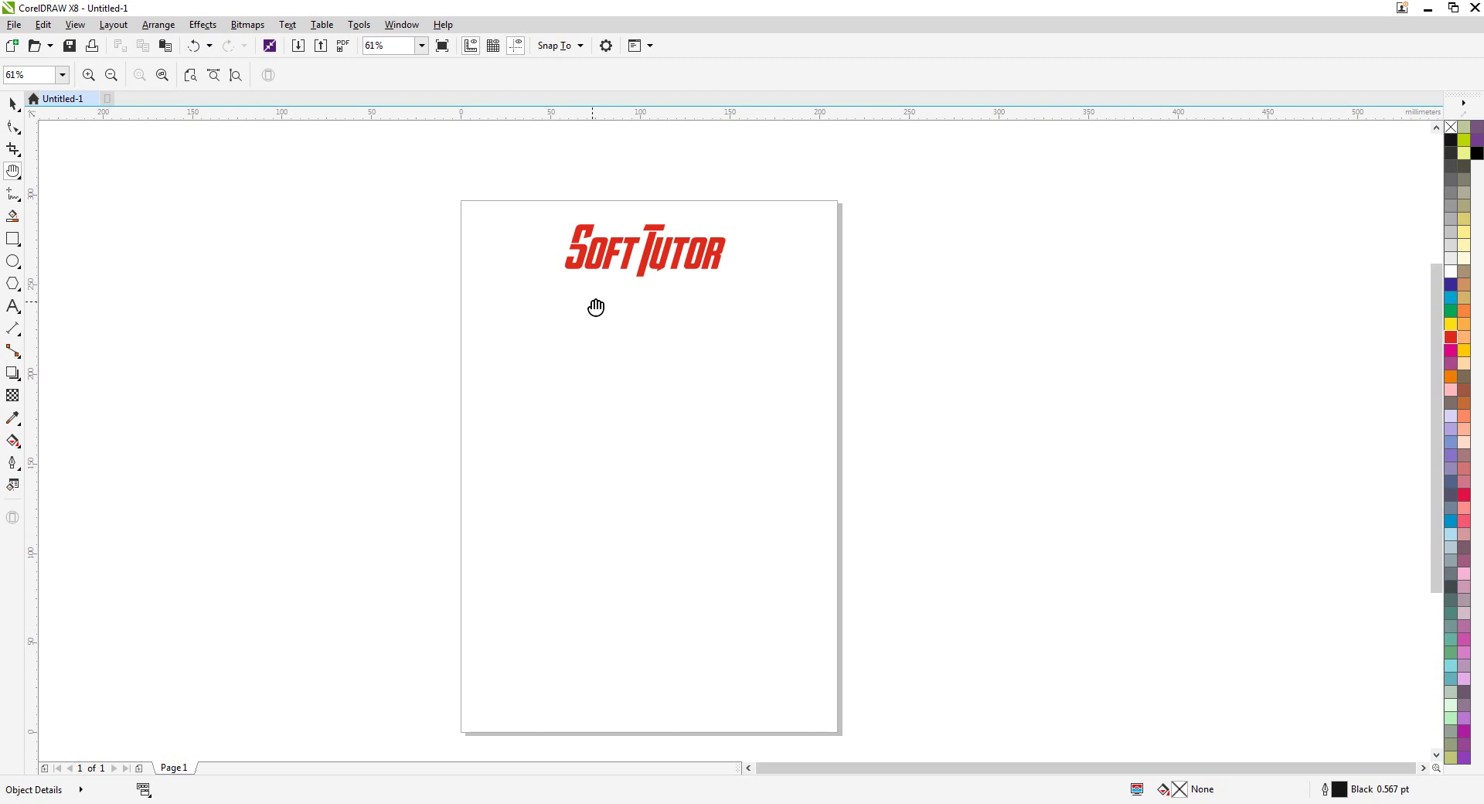
Display the CMYK Palette and place it as a floating palette on the empty canvas beside the page
click(399, 28)
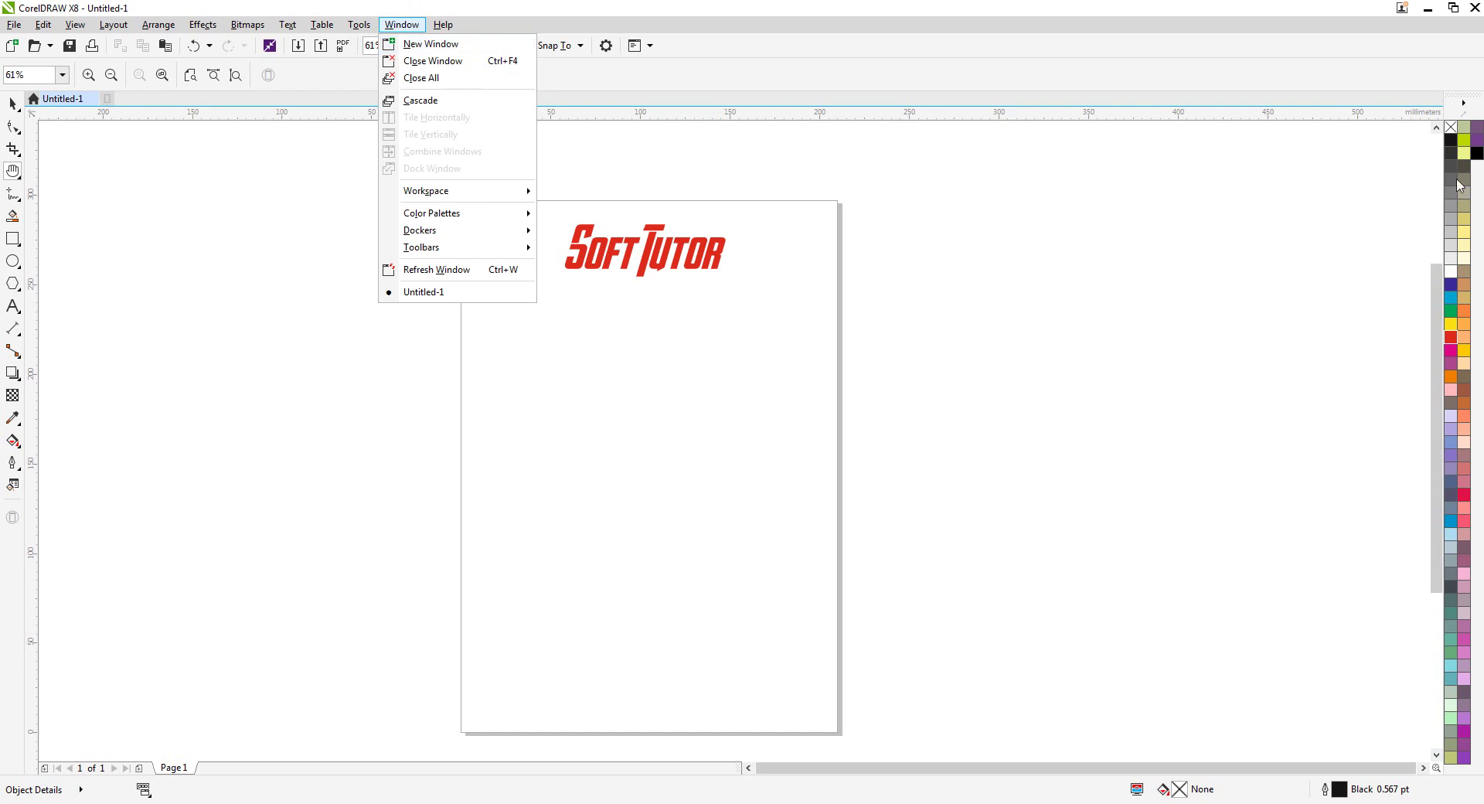
click(1260, 435)
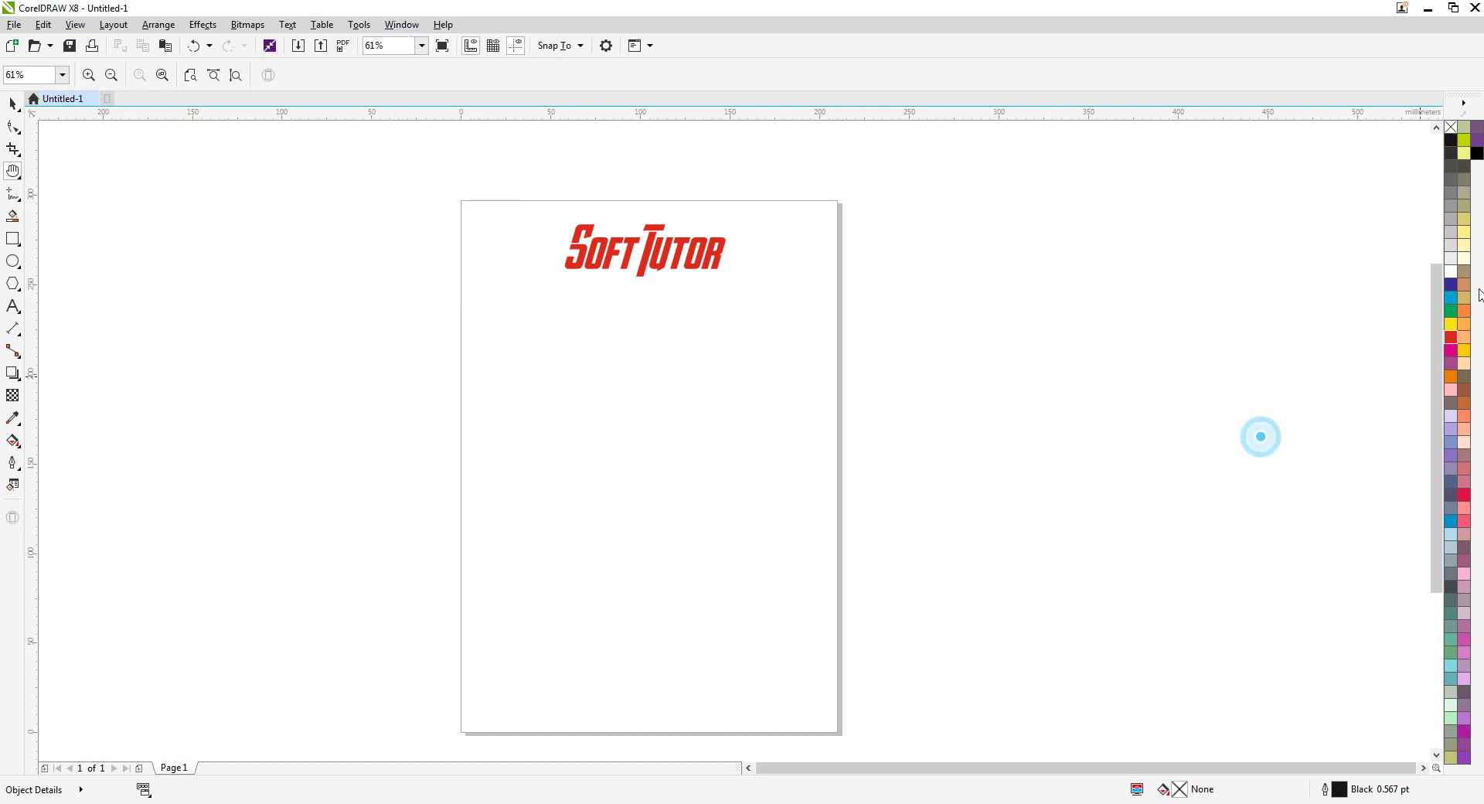
click(403, 27)
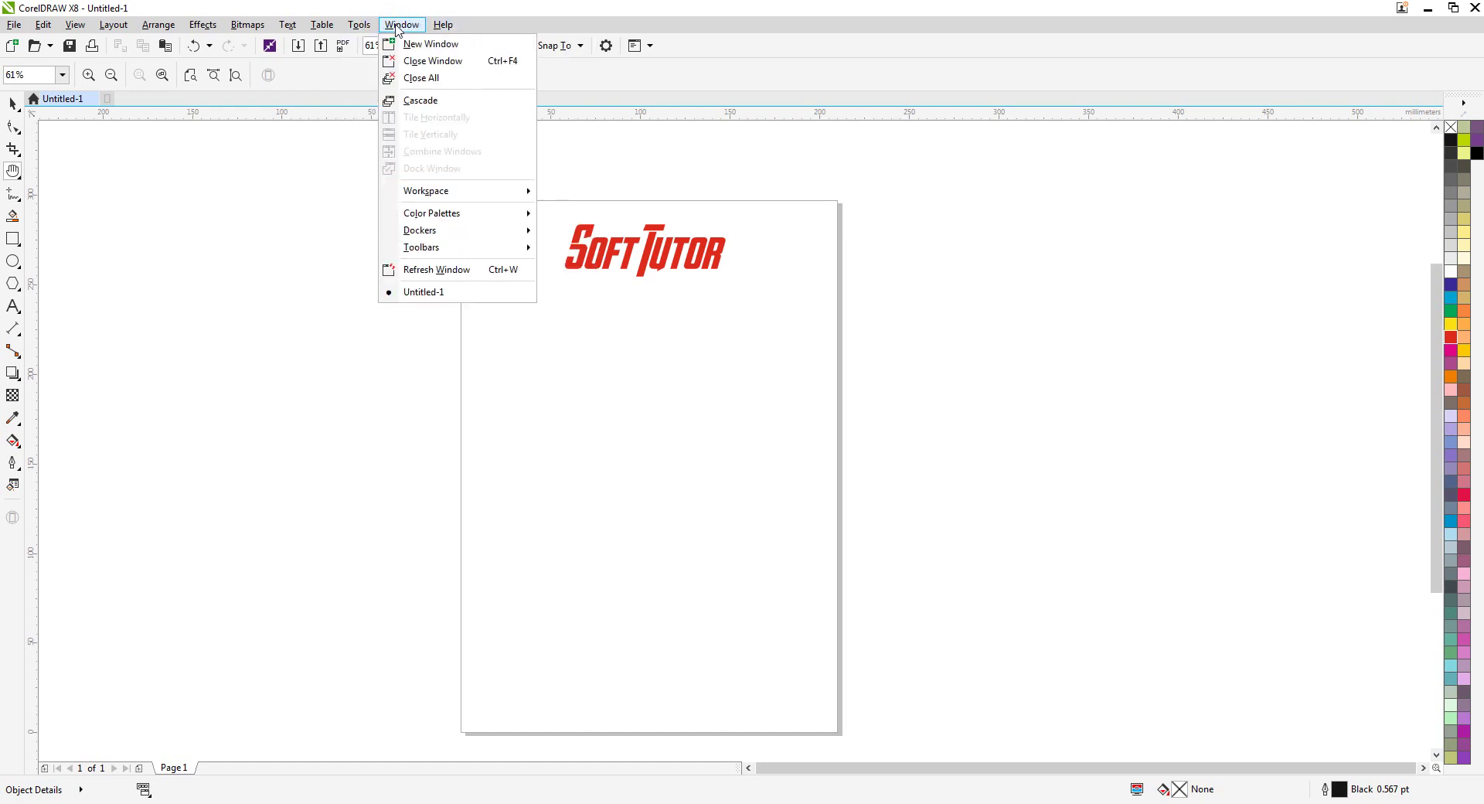
mouse_move(446, 221)
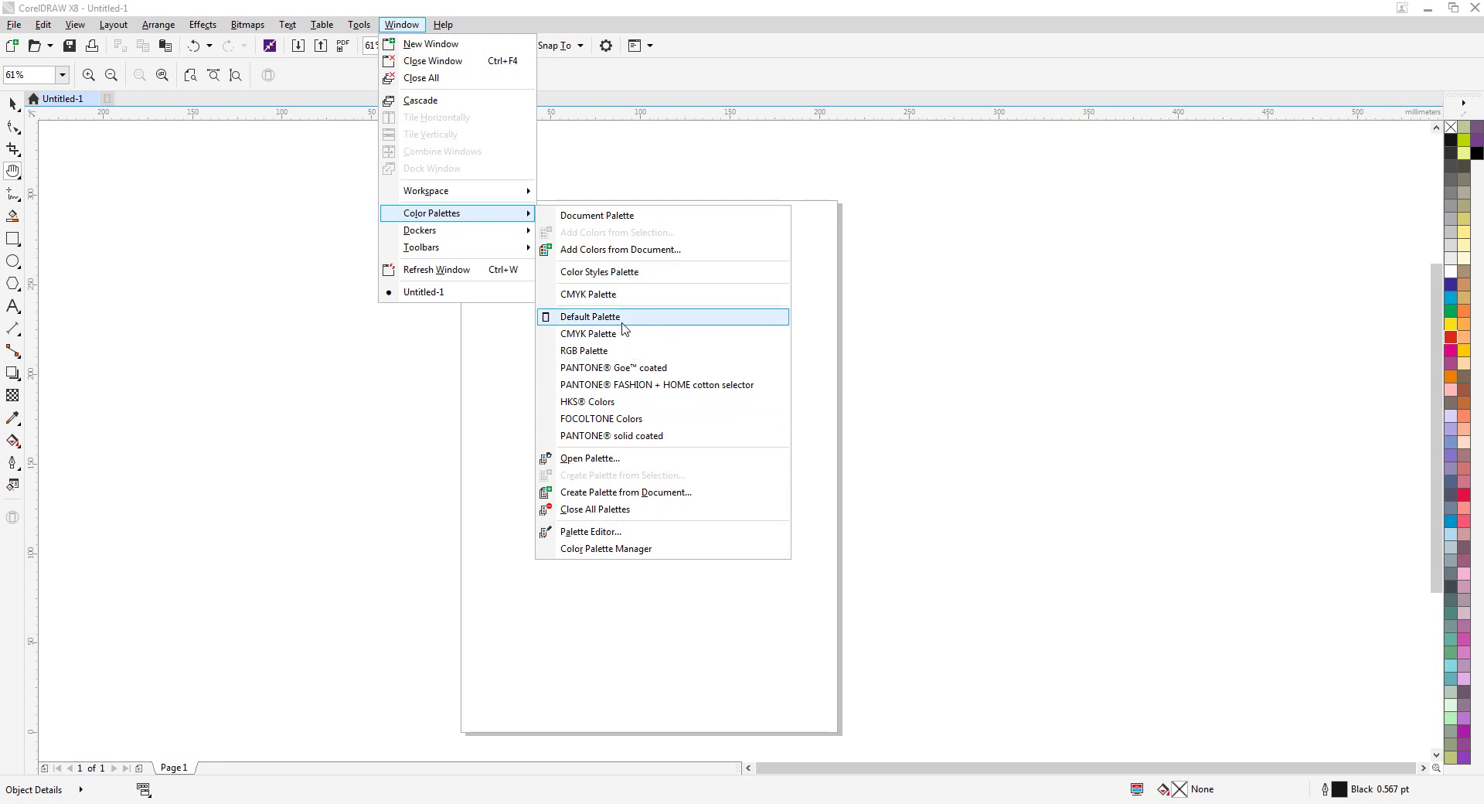
click(547, 337)
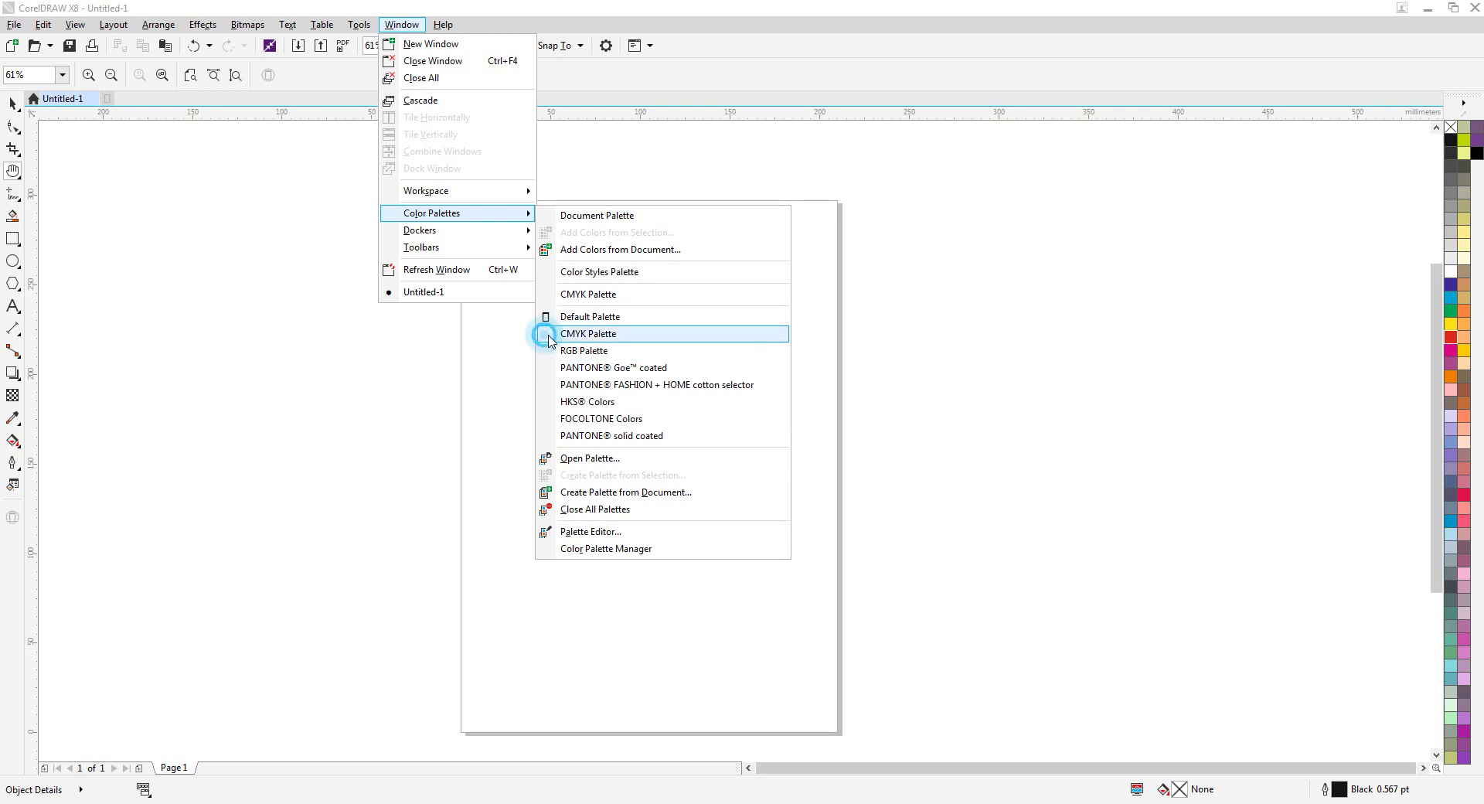
drag(369, 402, 1074, 218)
Resize and reposition the floating CMYK Palette into a compact block that shows all its swatches
drag(1123, 329, 1202, 703)
drag(1053, 217, 1188, 174)
drag(1255, 654, 1246, 396)
drag(1260, 338, 1342, 336)
click(1247, 403)
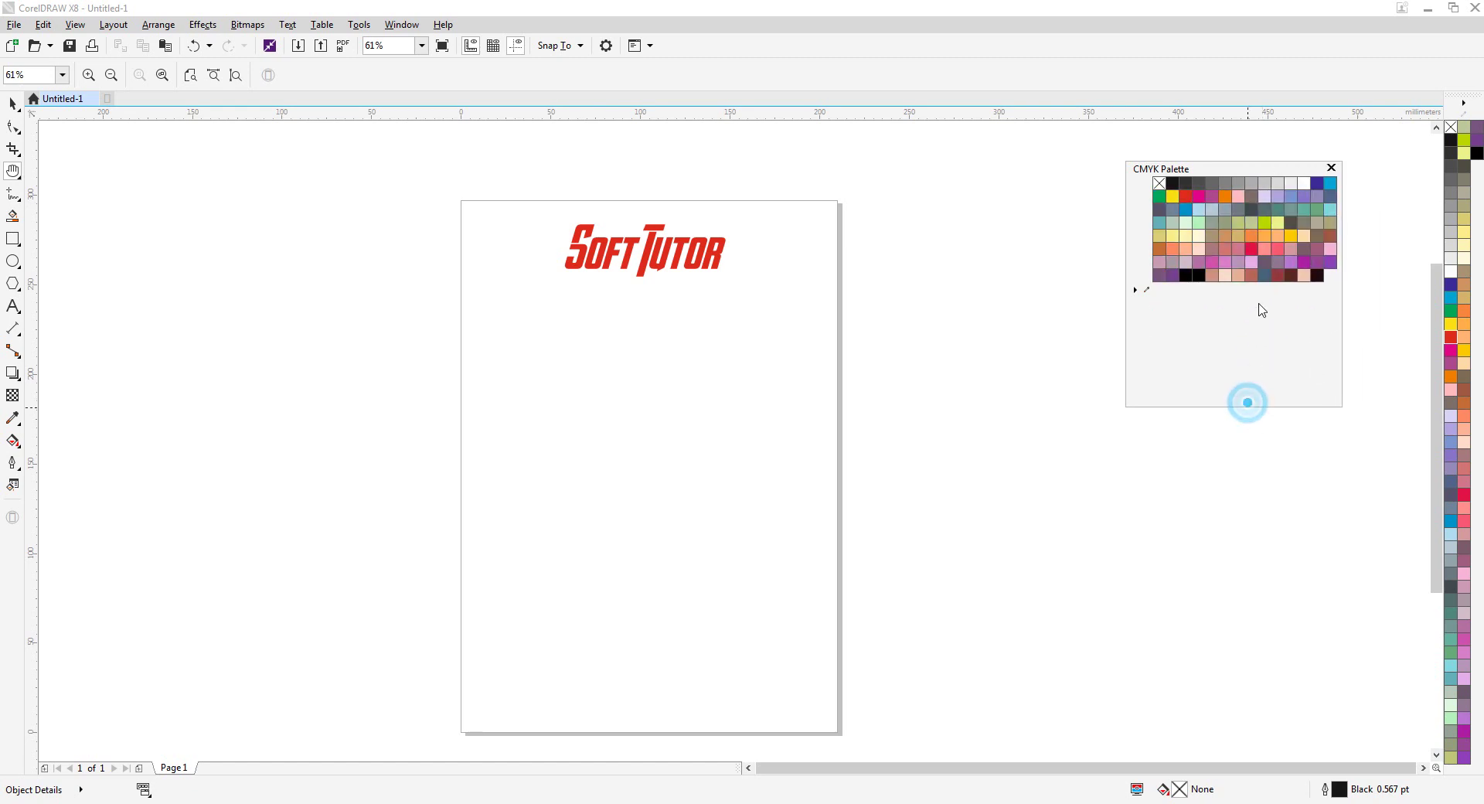
drag(1342, 404, 1337, 311)
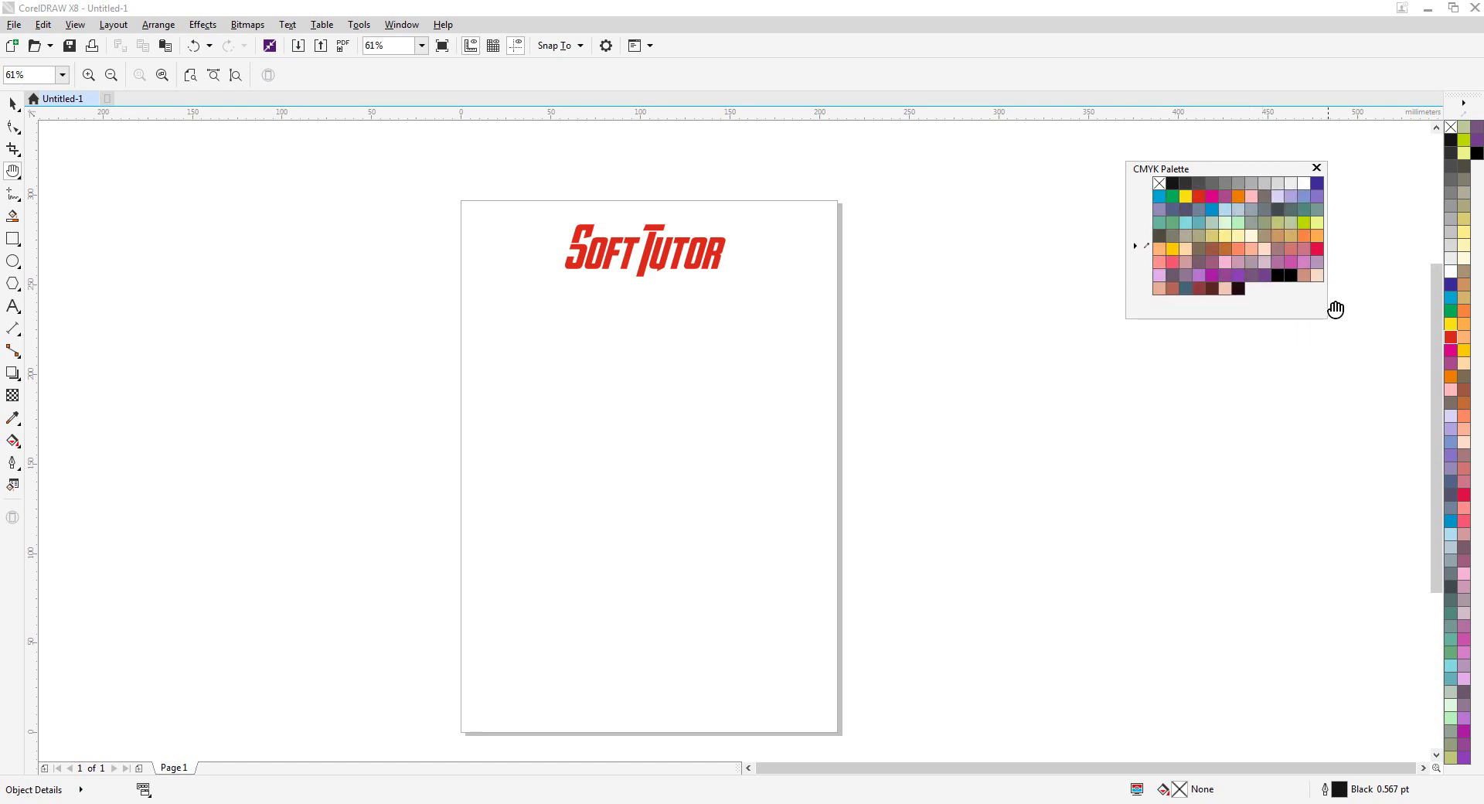
Dock the CMYK Palette beside the default palette and pull it back out as a floating palette
drag(1261, 166, 1482, 124)
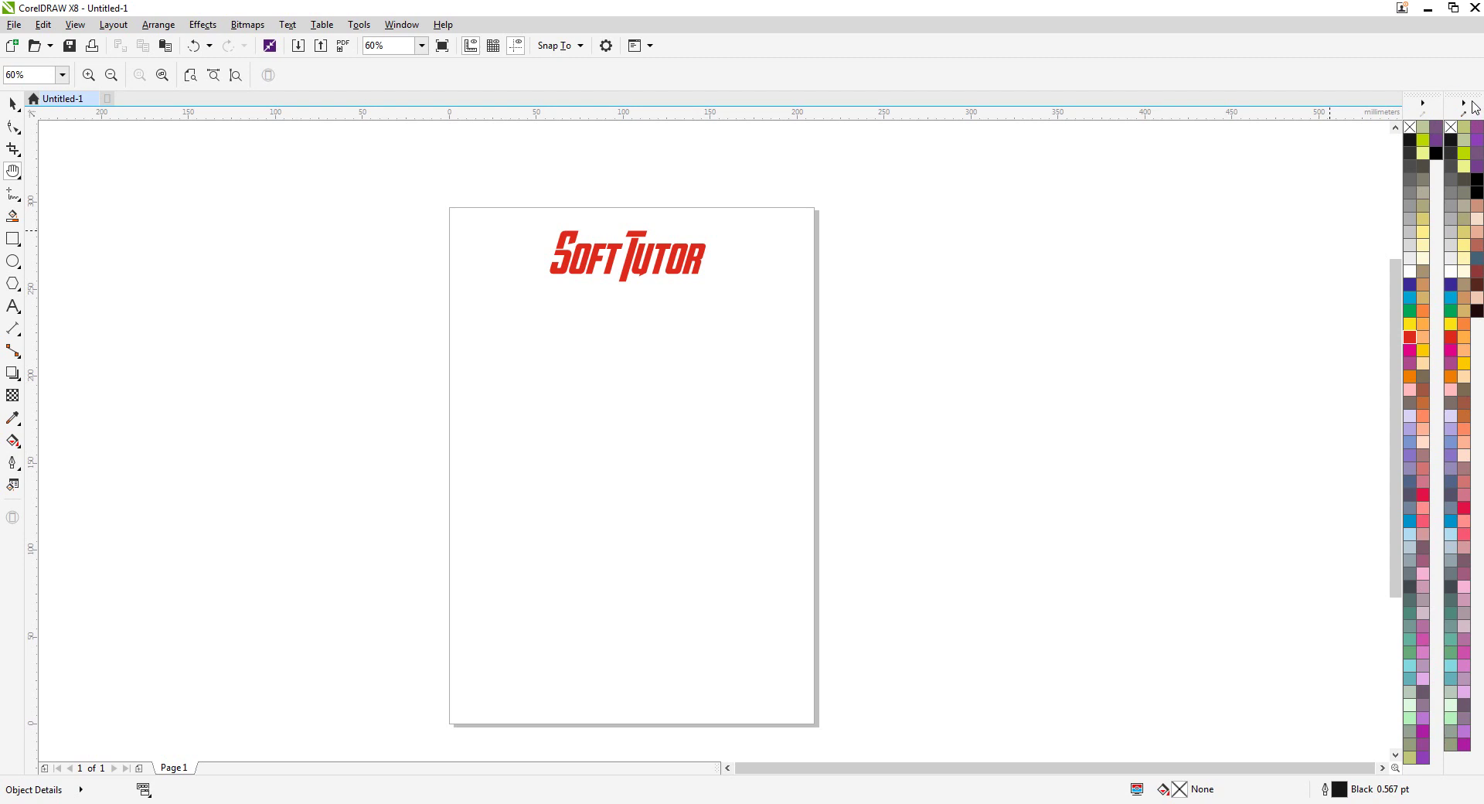
drag(1475, 109, 1229, 179)
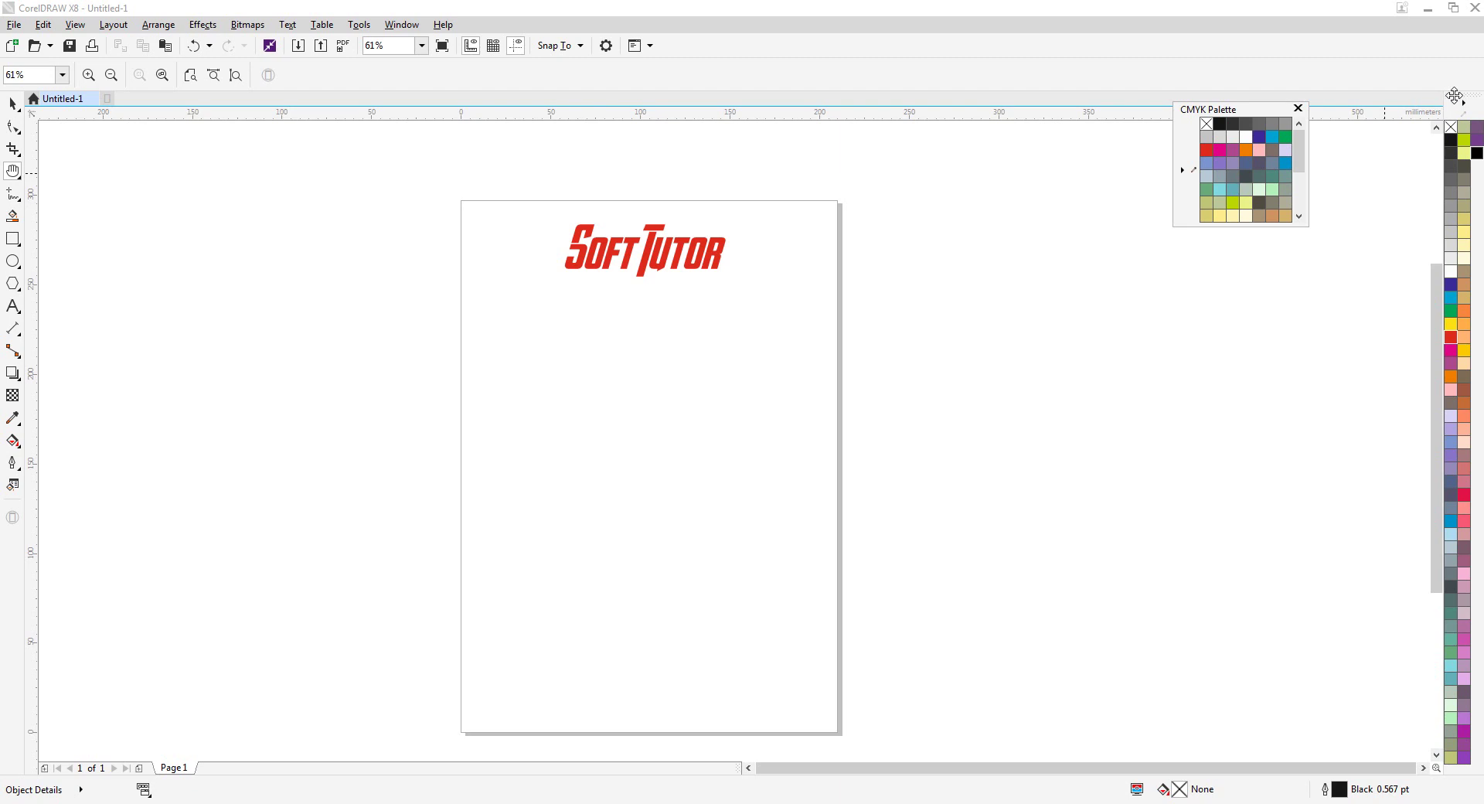
drag(1257, 117, 1168, 181)
Widen and flatten the floating CMYK Palette and place it near the canvas's upper edge beside the docked palette
drag(1218, 293, 1352, 411)
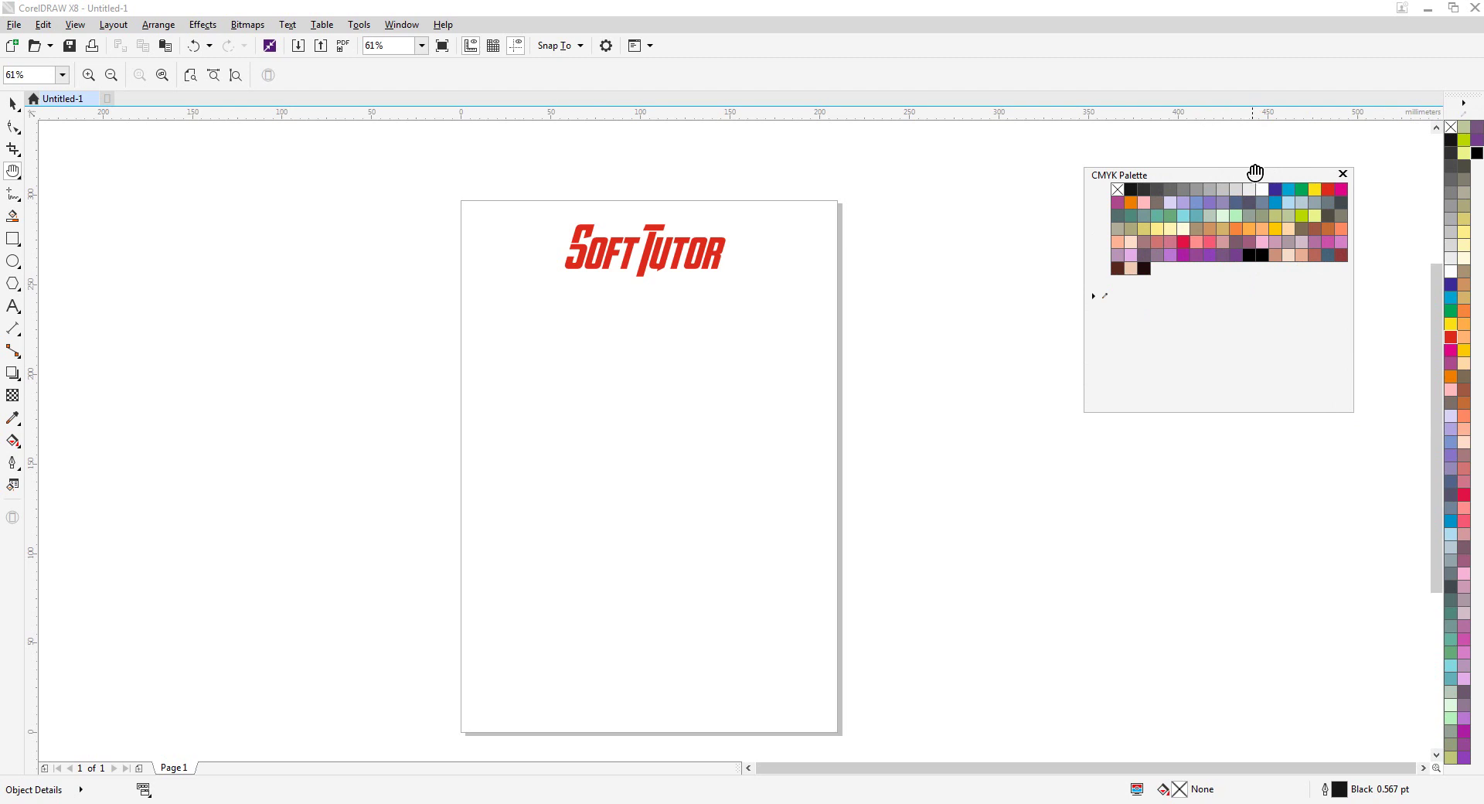
drag(1249, 170, 1302, 136)
drag(1391, 366, 1399, 234)
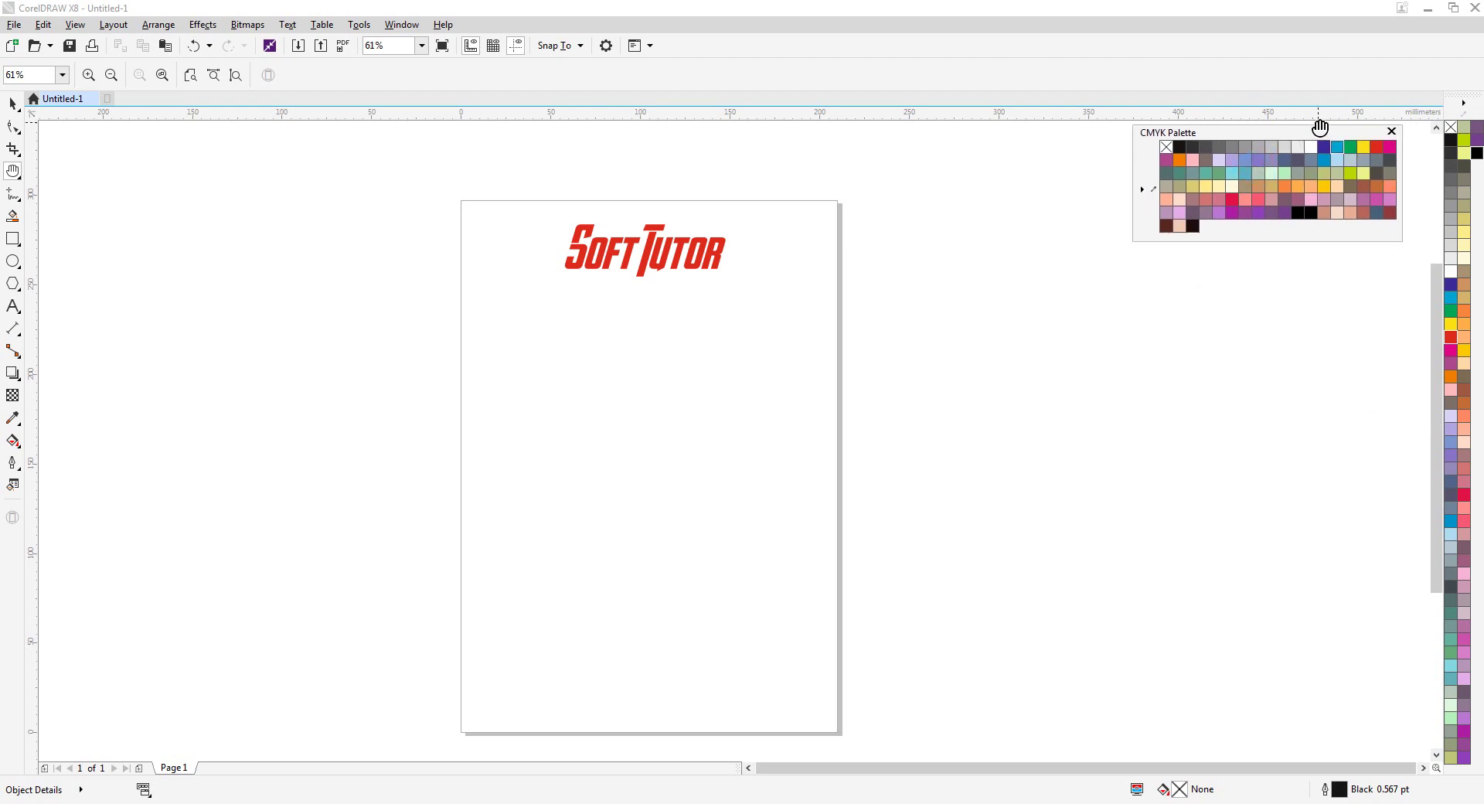
drag(1320, 126, 1318, 134)
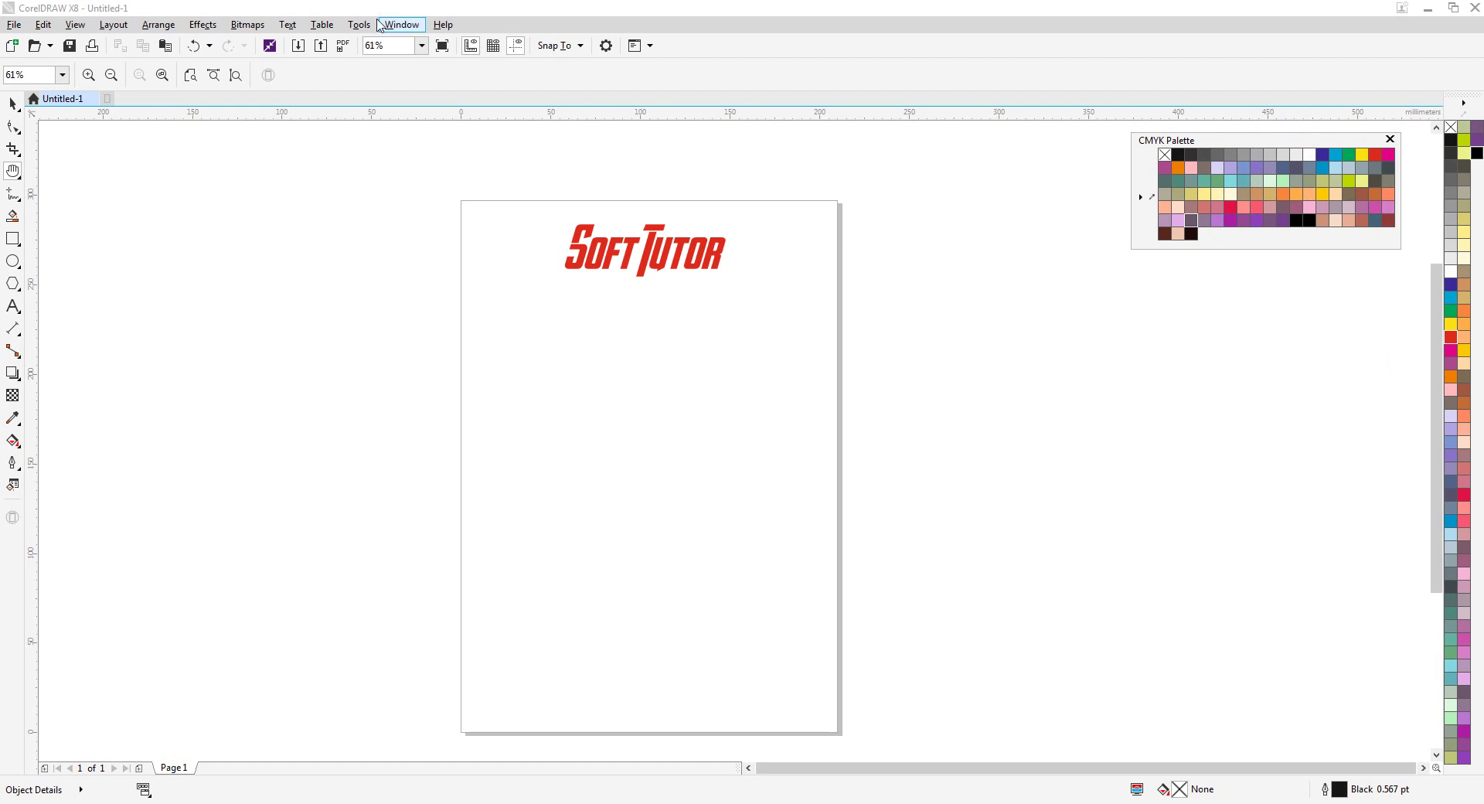
Display the RGB Palette, place it directly below the floating CMYK Palette and widen it to match
click(364, 25)
mouse_move(394, 27)
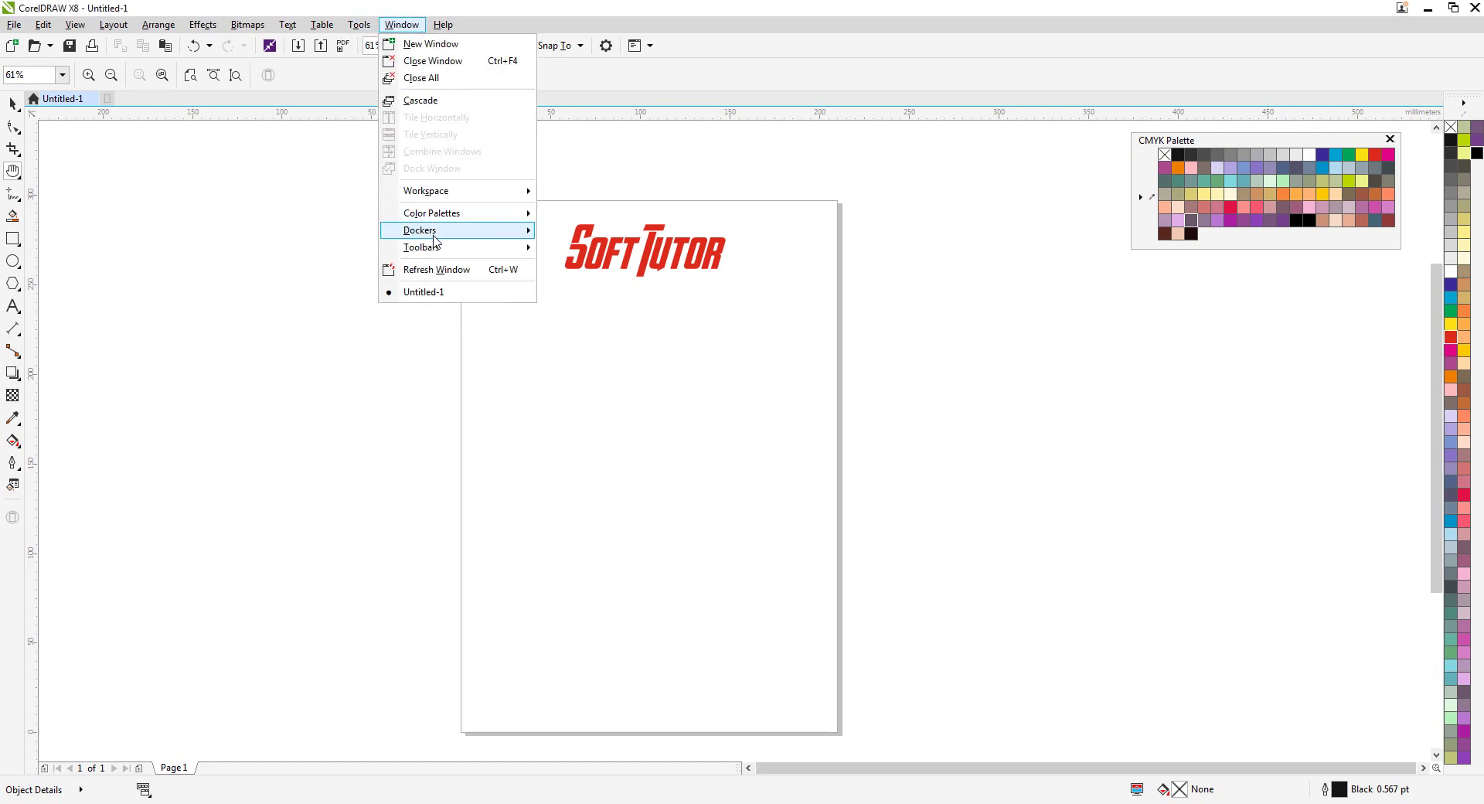
click(437, 214)
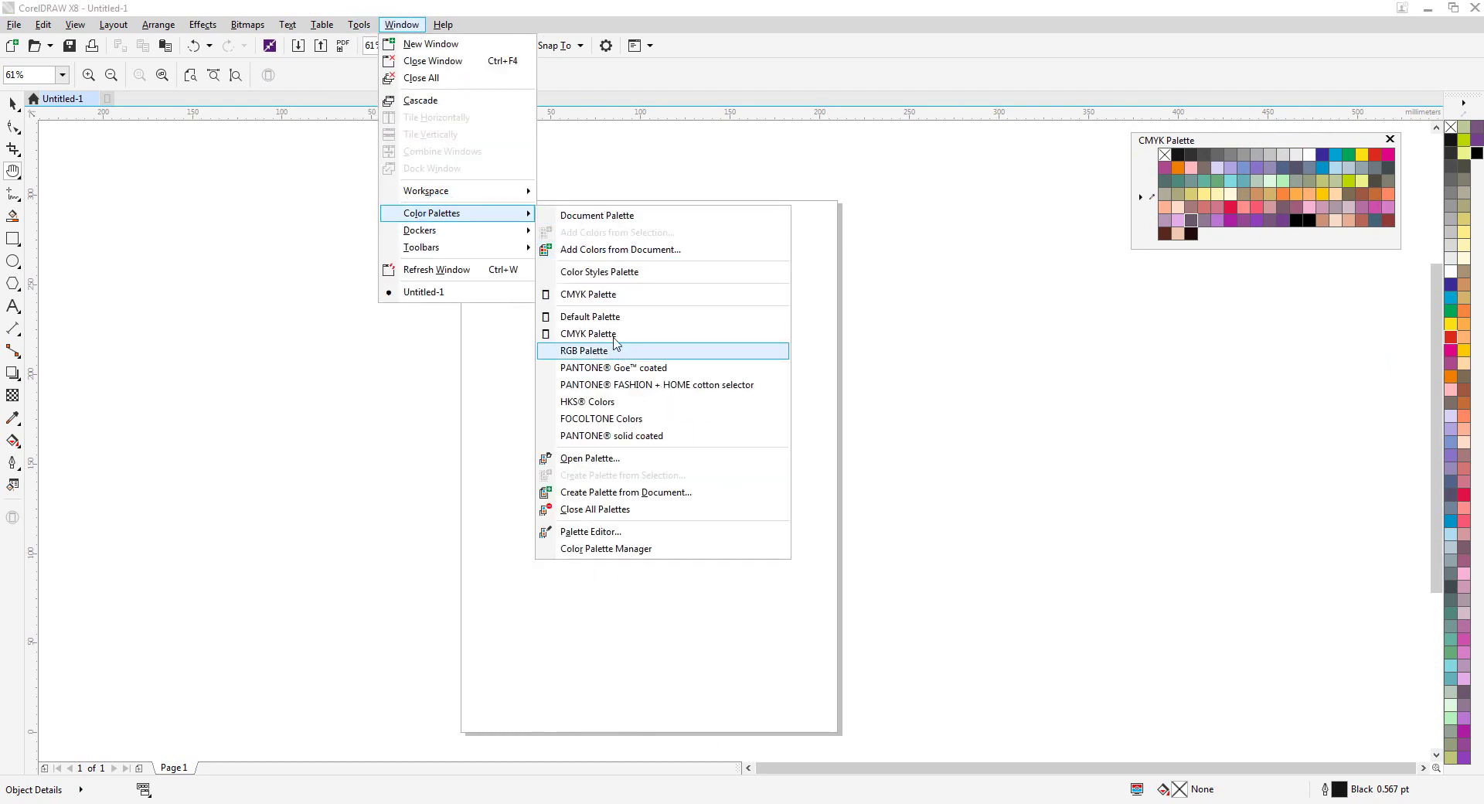
click(586, 351)
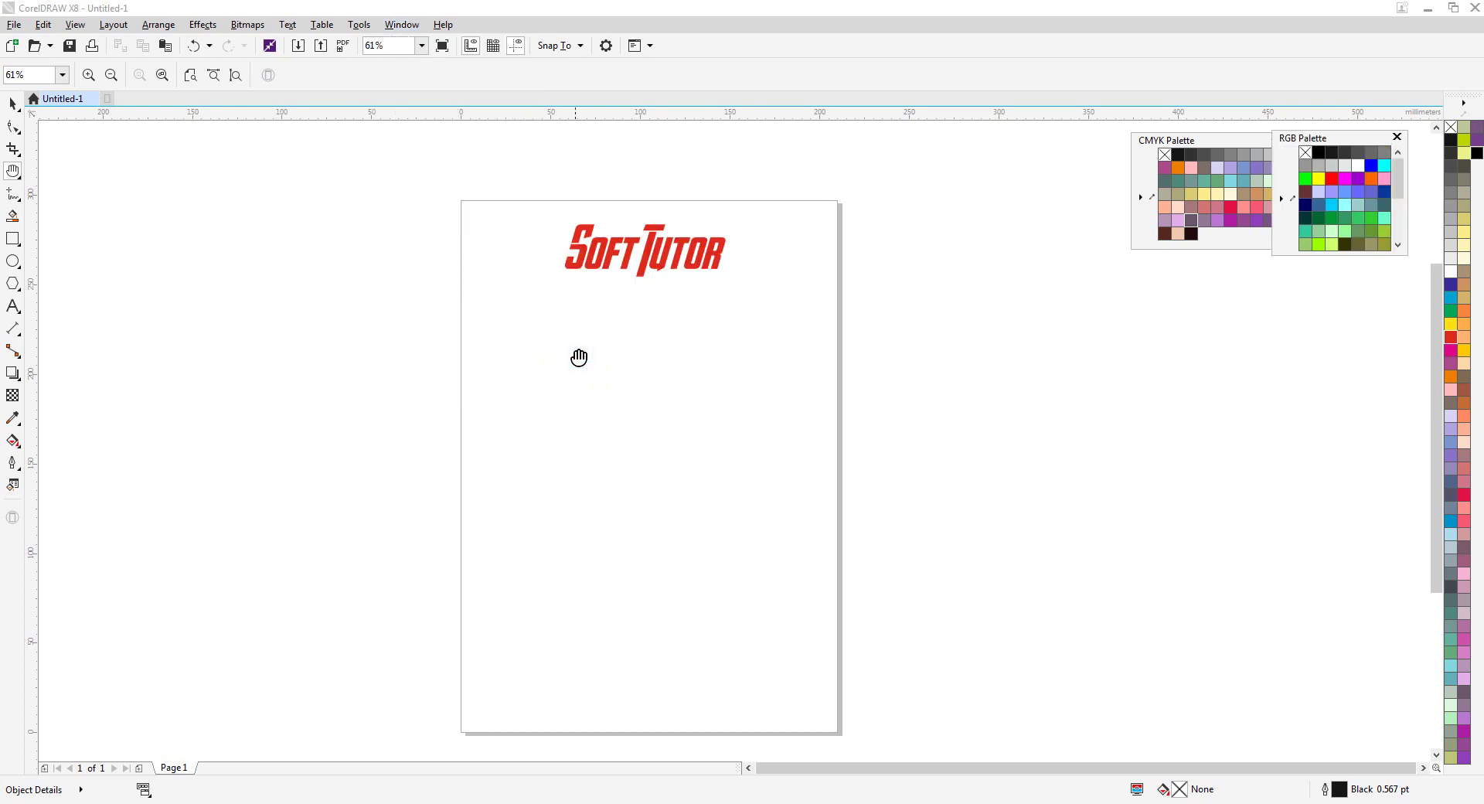
drag(1348, 138, 1209, 265)
drag(1265, 329, 1401, 333)
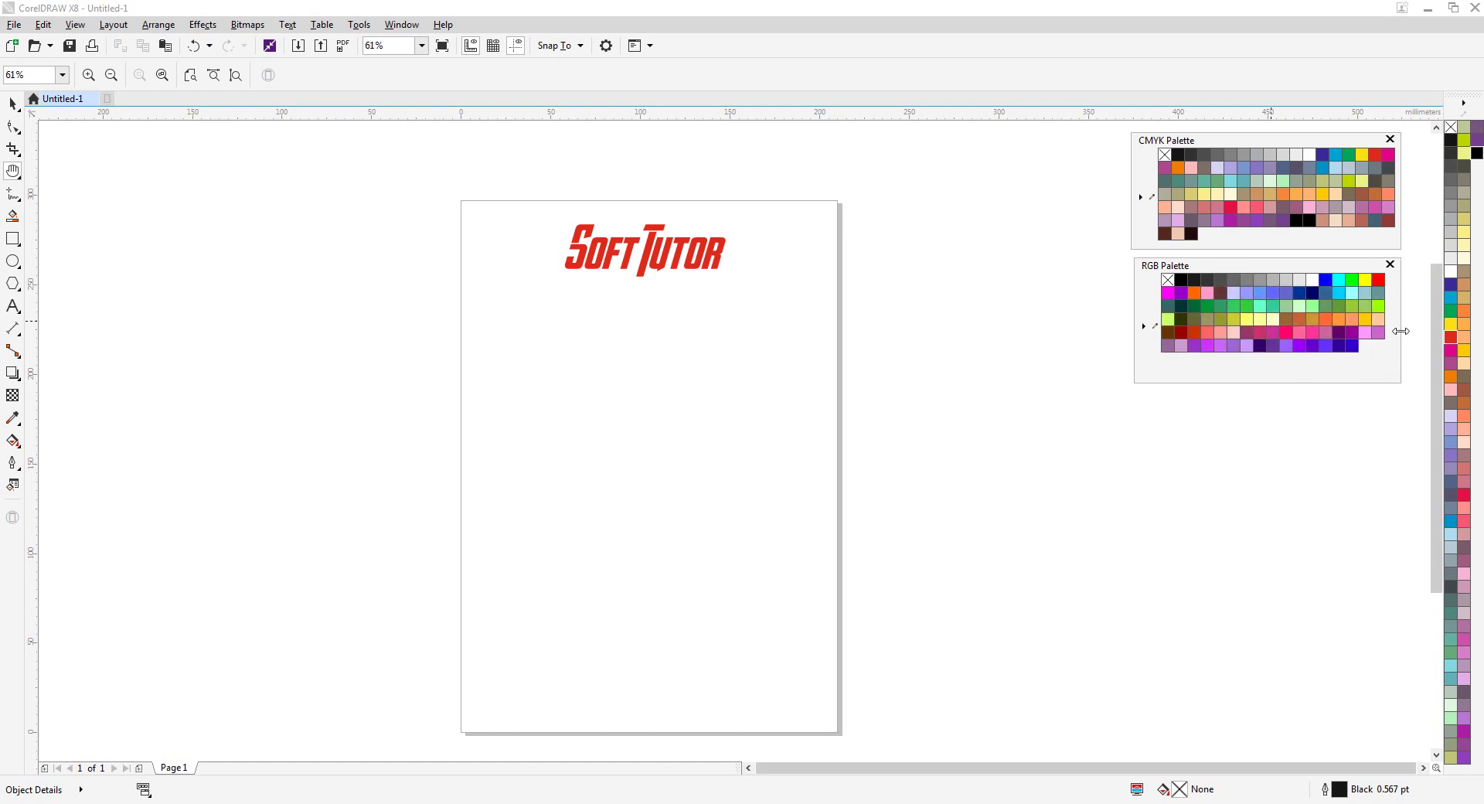
click(1167, 465)
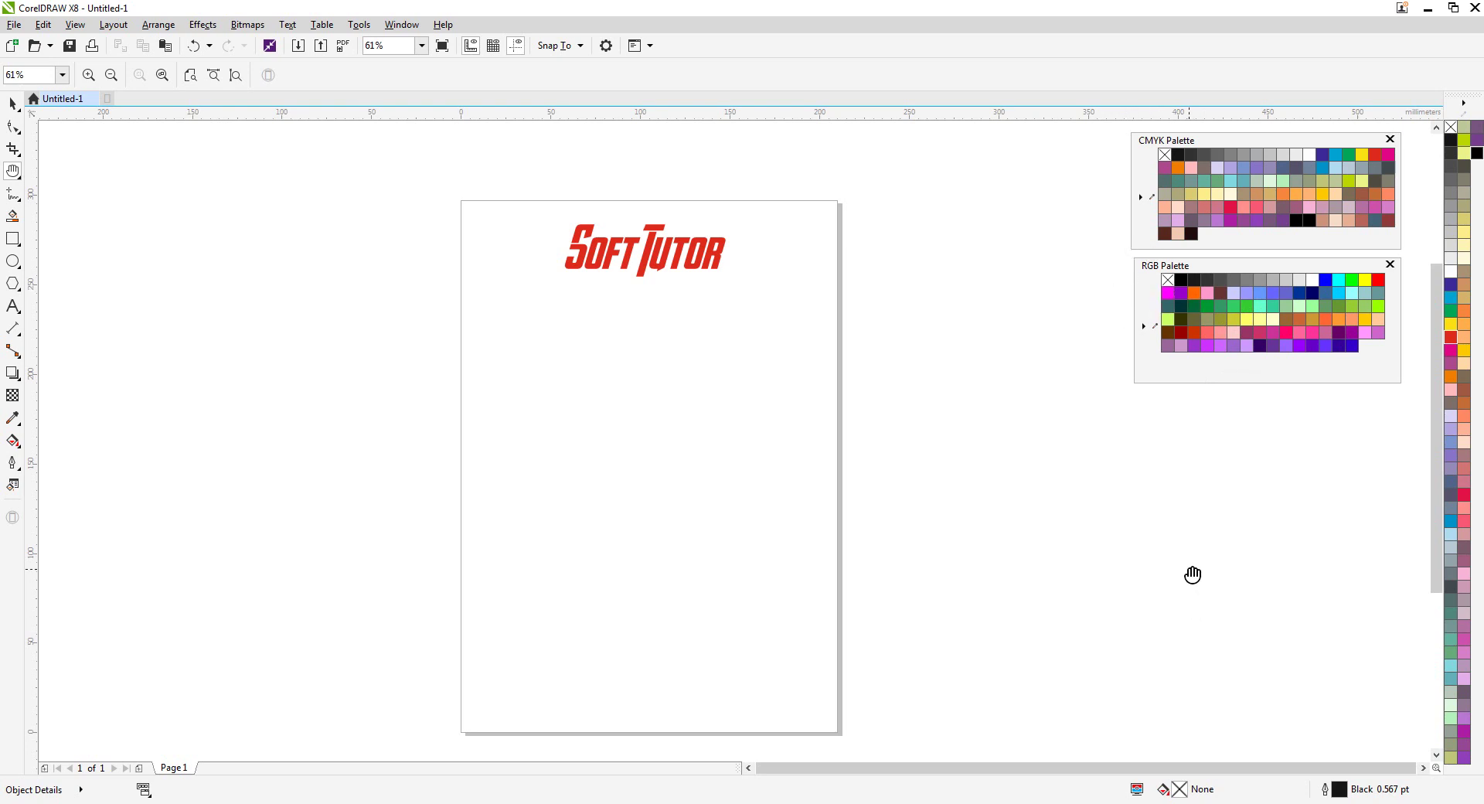
Draw two upright rectangles side by side below the SoftTutor logo, about 86 mm and 90 mm high
click(12, 238)
drag(505, 368, 579, 522)
drag(606, 368, 688, 530)
Select both rectangles and stretch them horizontally to about 175.9% of their width
click(12, 103)
drag(425, 355, 801, 625)
drag(695, 449, 832, 451)
click(934, 456)
Fill the left rectangle with red from the CMYK Palette and the right one with red from the RGB Palette
click(550, 427)
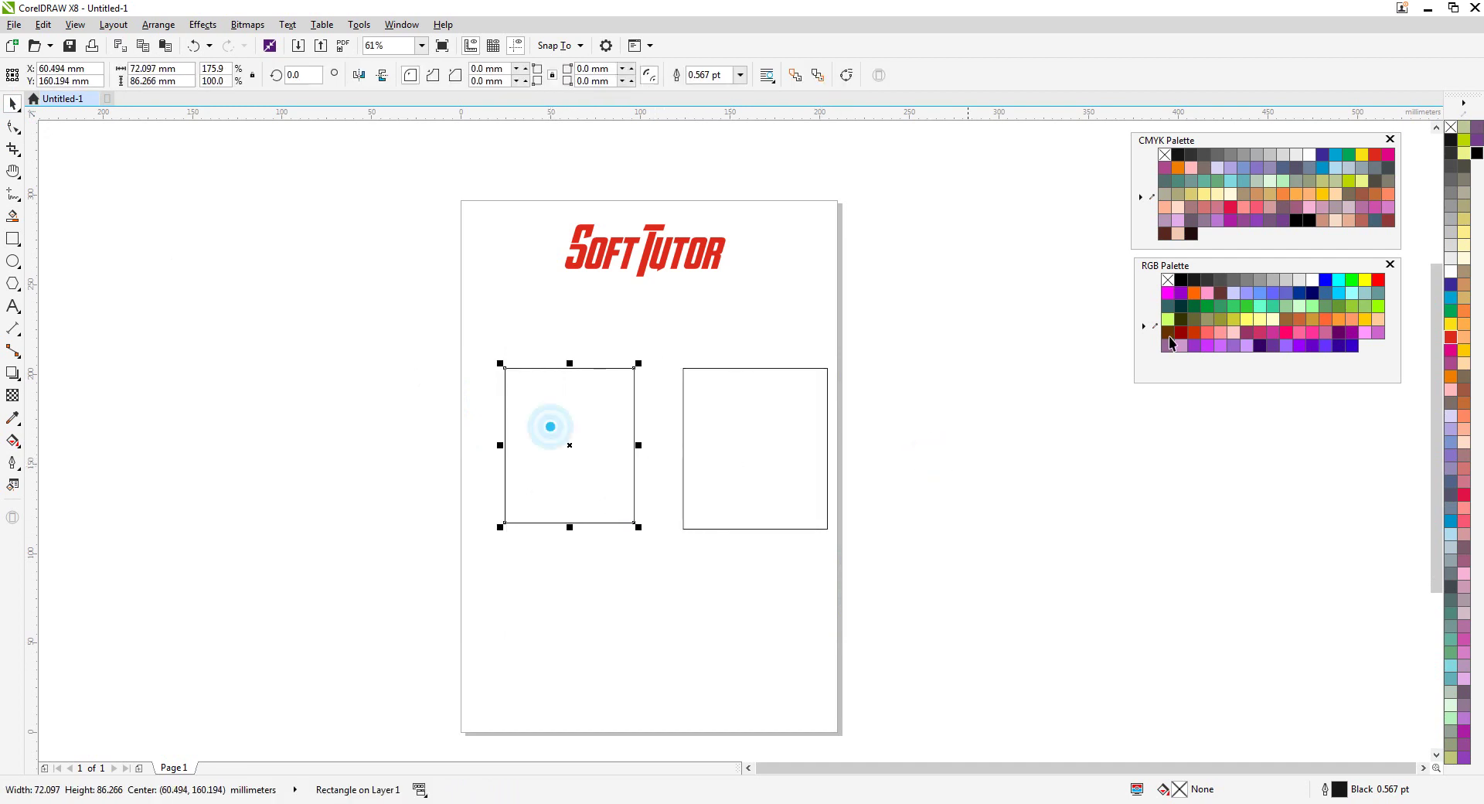
click(1375, 154)
click(808, 461)
click(827, 461)
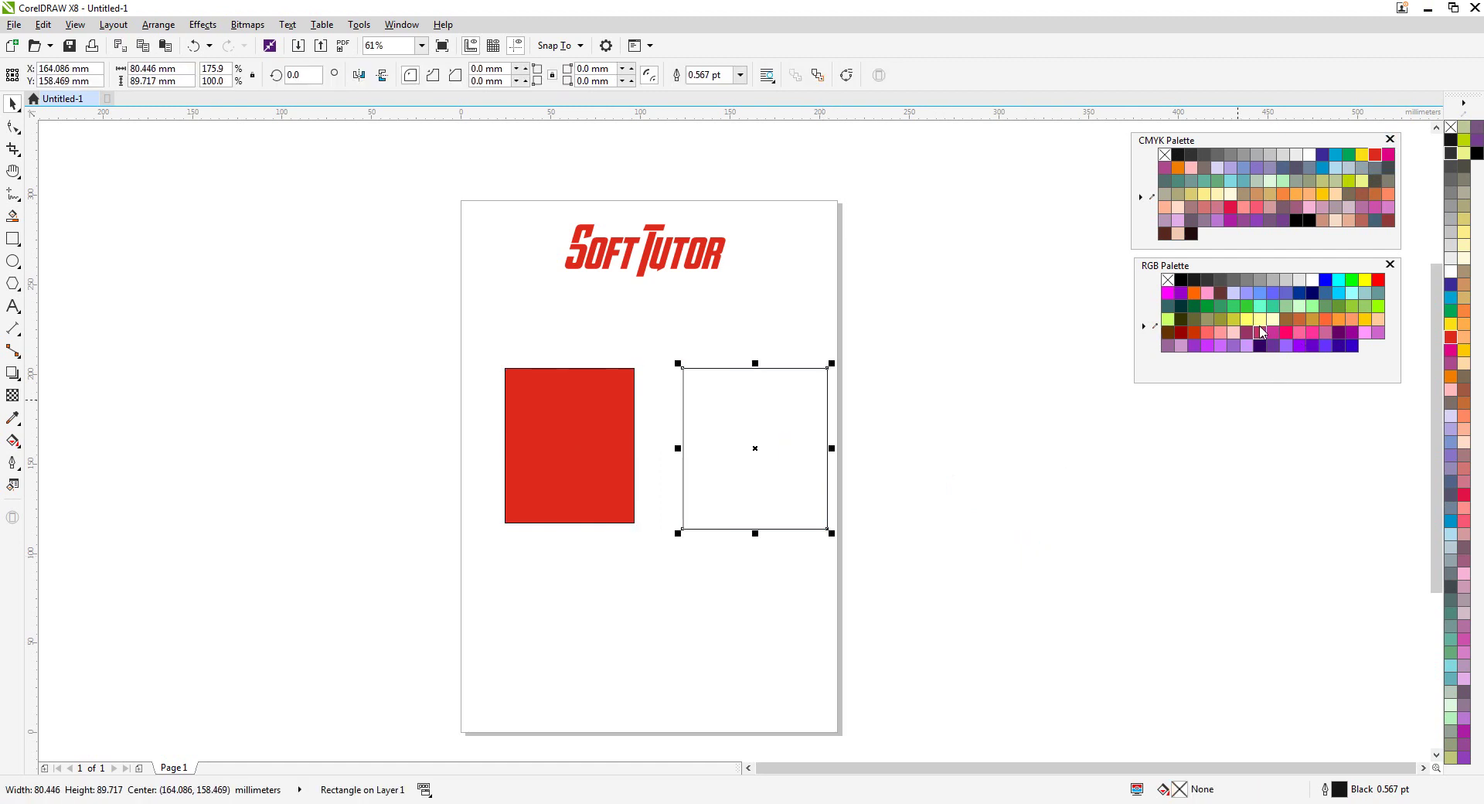
click(1378, 279)
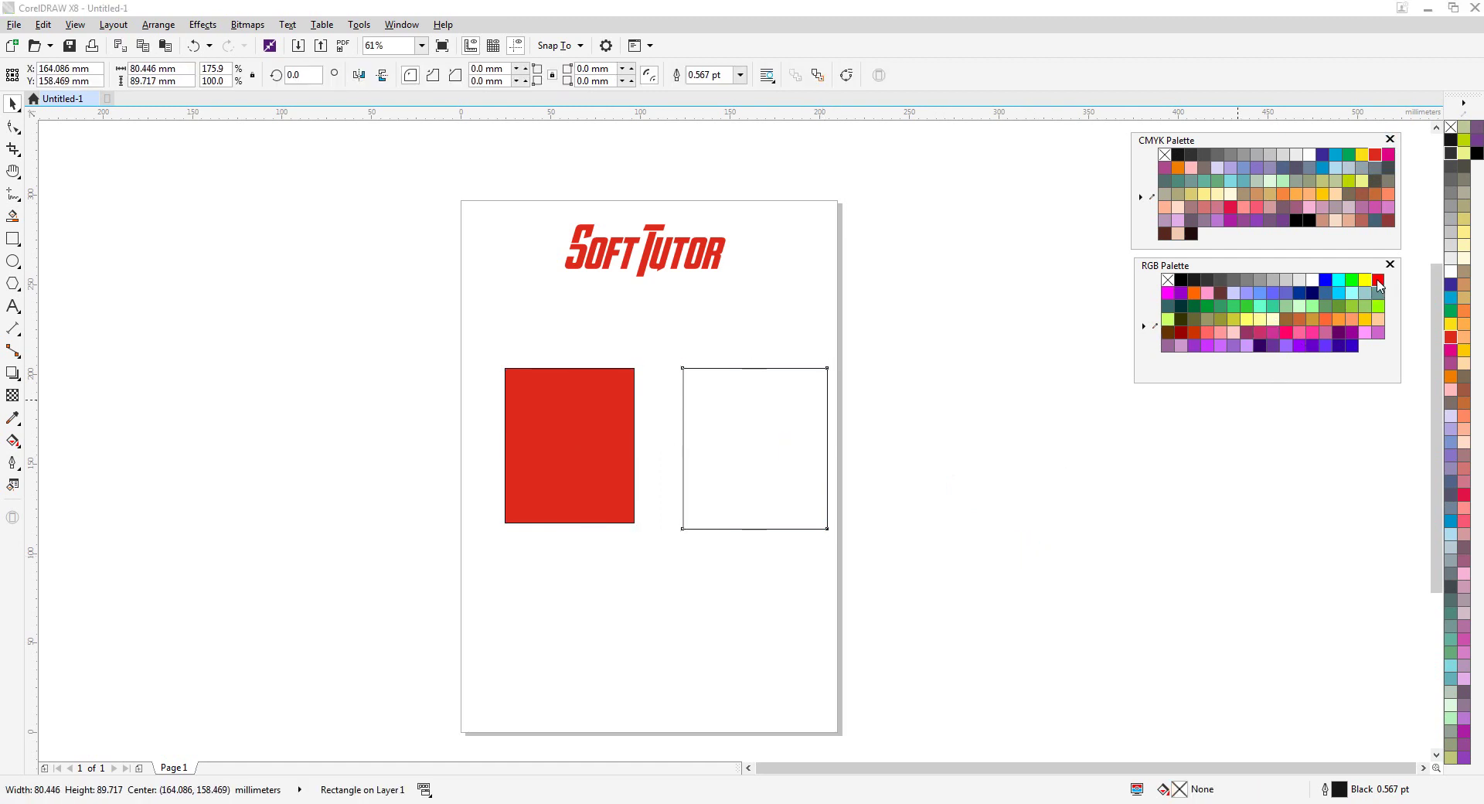
click(974, 506)
Move the RGB red rectangle about 17 mm closer to the CMYK red rectangle
drag(770, 450, 739, 450)
drag(932, 341, 444, 563)
key(Down)
click(946, 507)
click(725, 442)
click(984, 473)
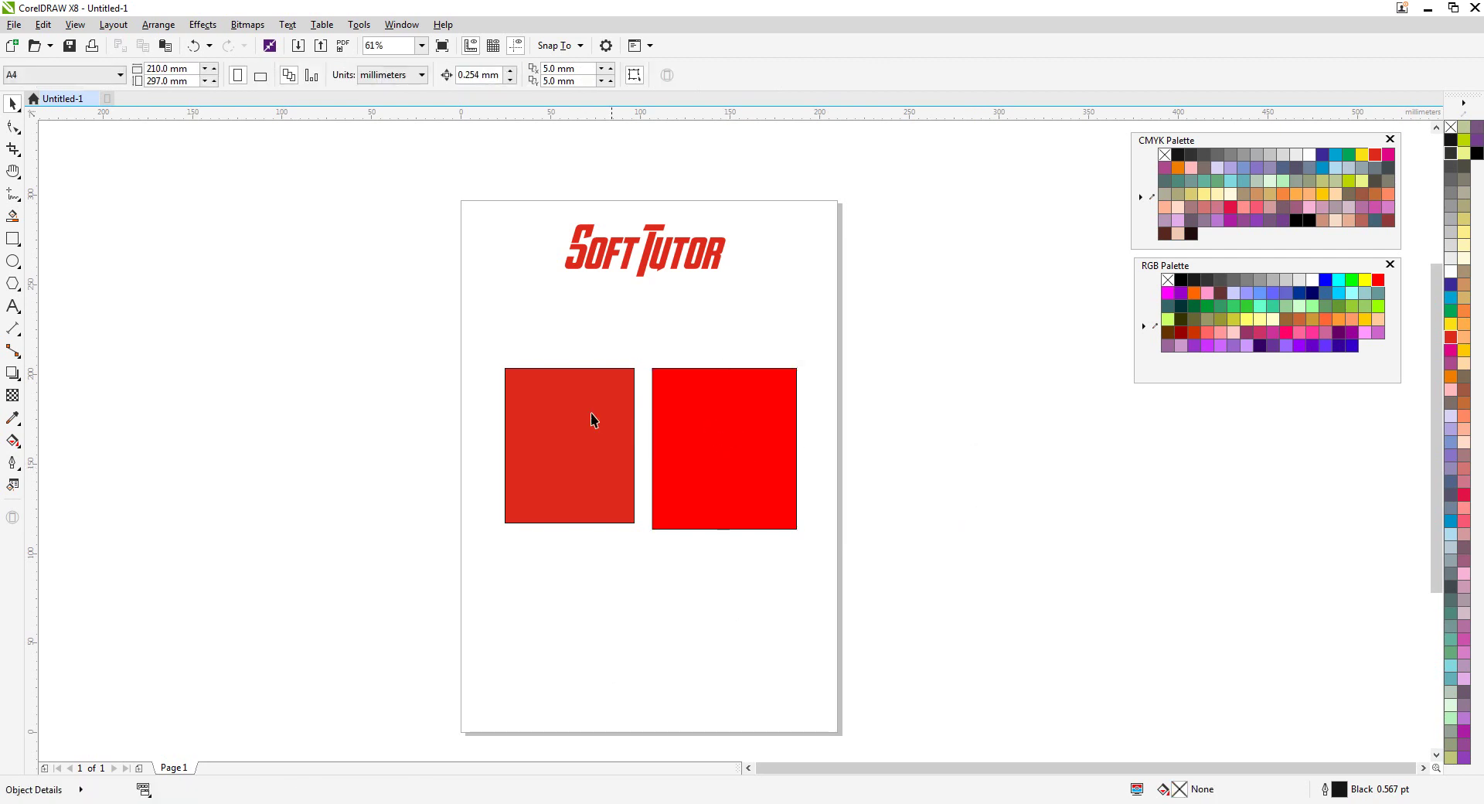
Select each red rectangle in turn to compare the CMYK and RGB fills
click(553, 407)
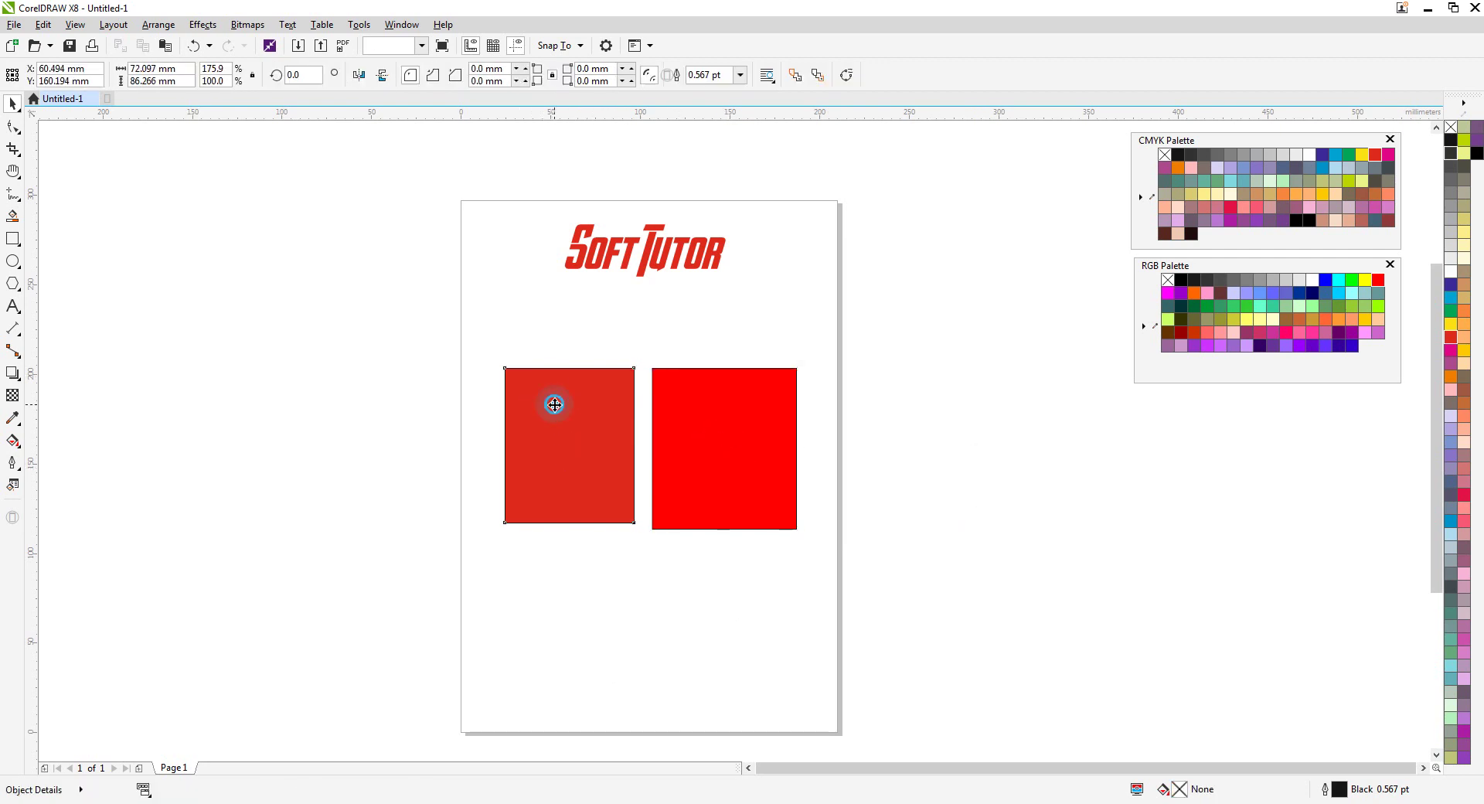
click(739, 418)
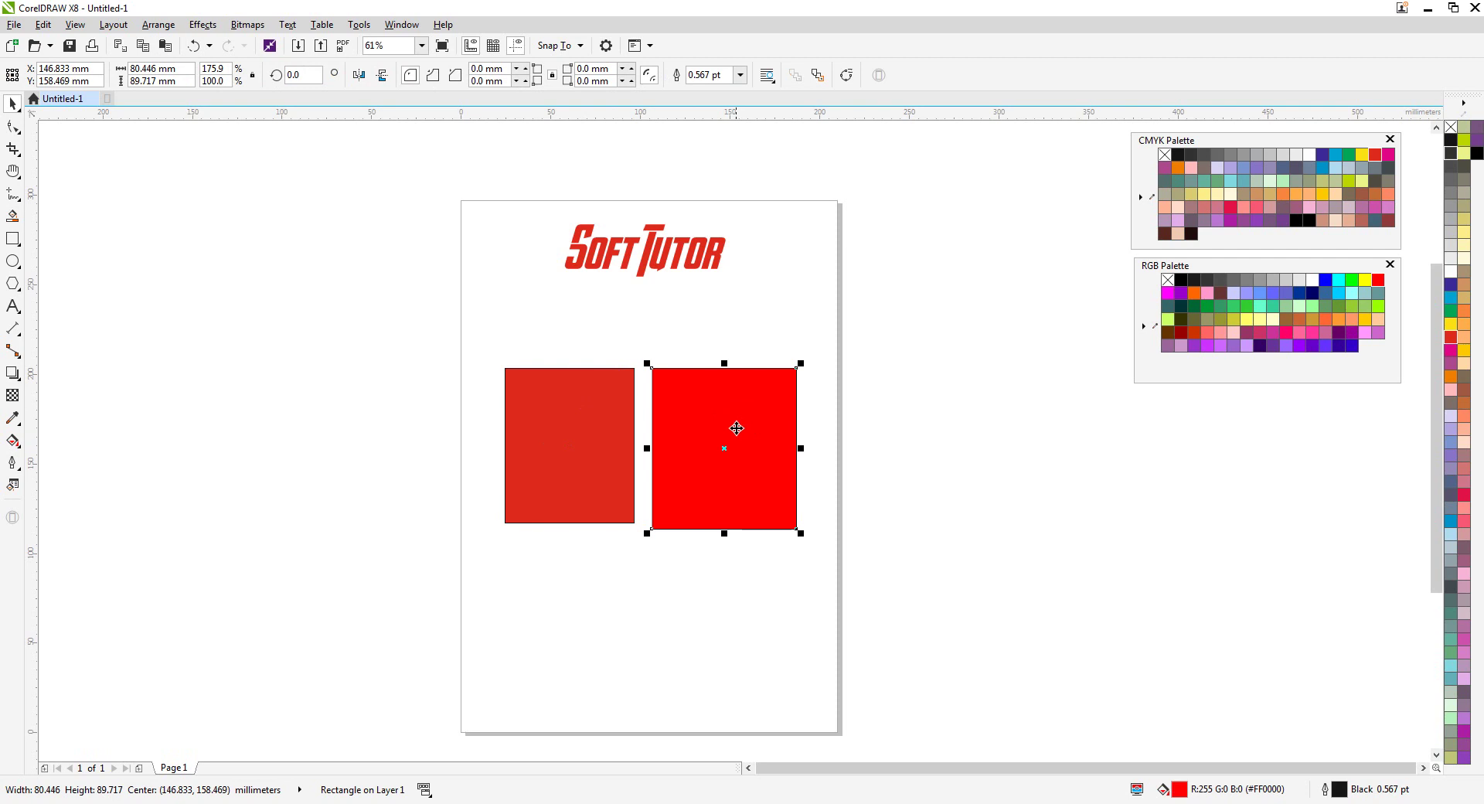
click(930, 509)
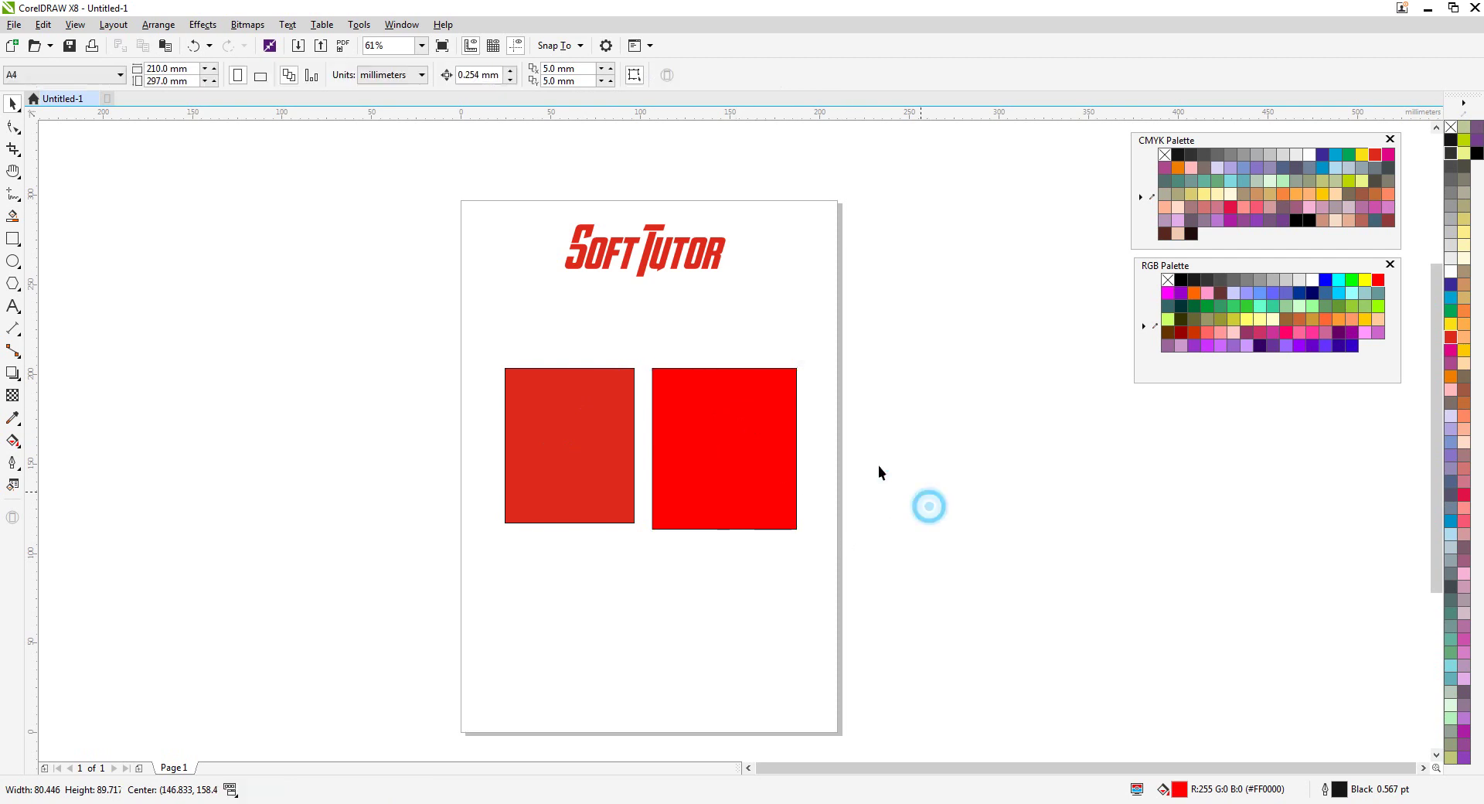
Copy the RGB red rectangle directly below itself and fill the copy with green from the RGB Palette
click(730, 435)
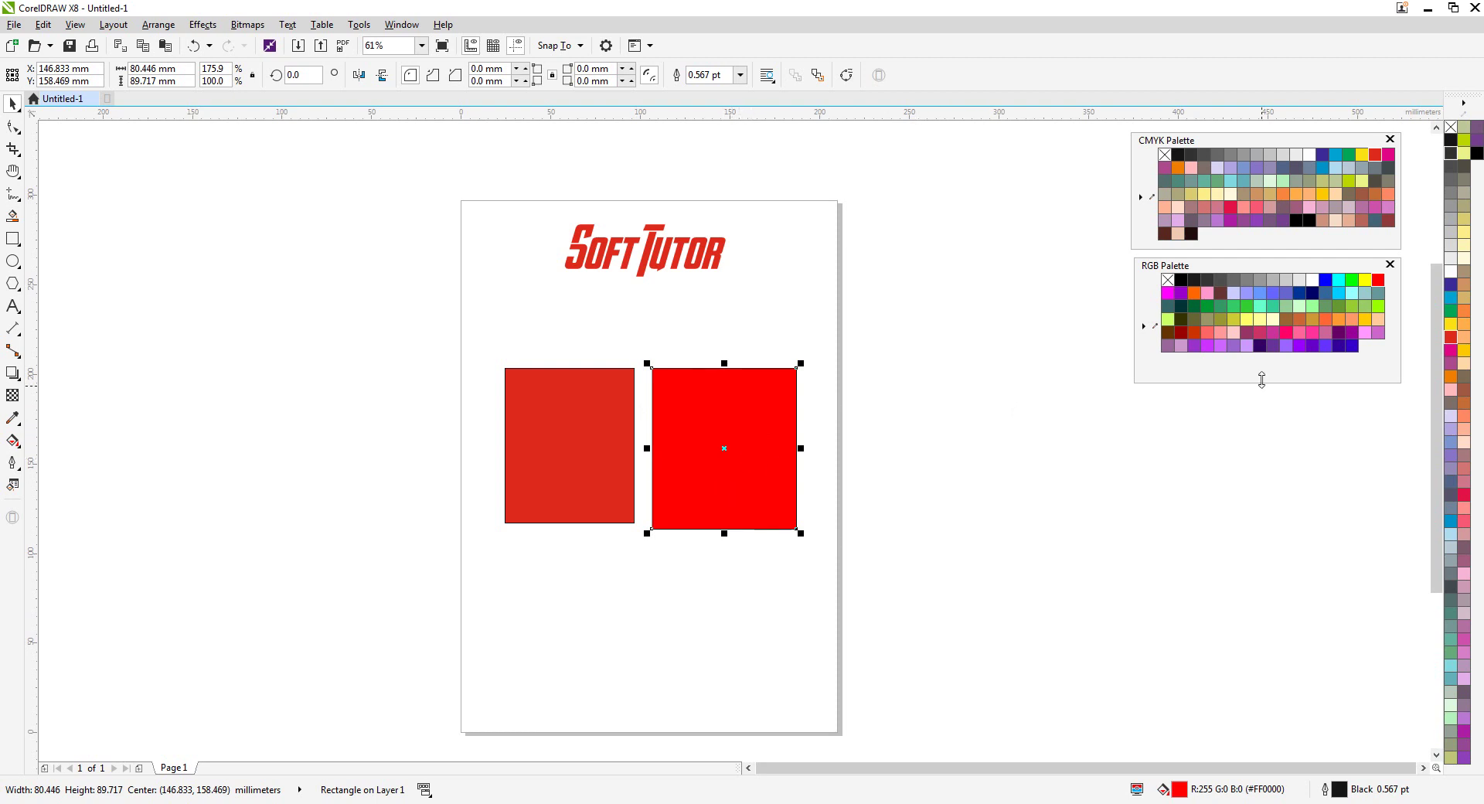
drag(744, 466, 745, 640)
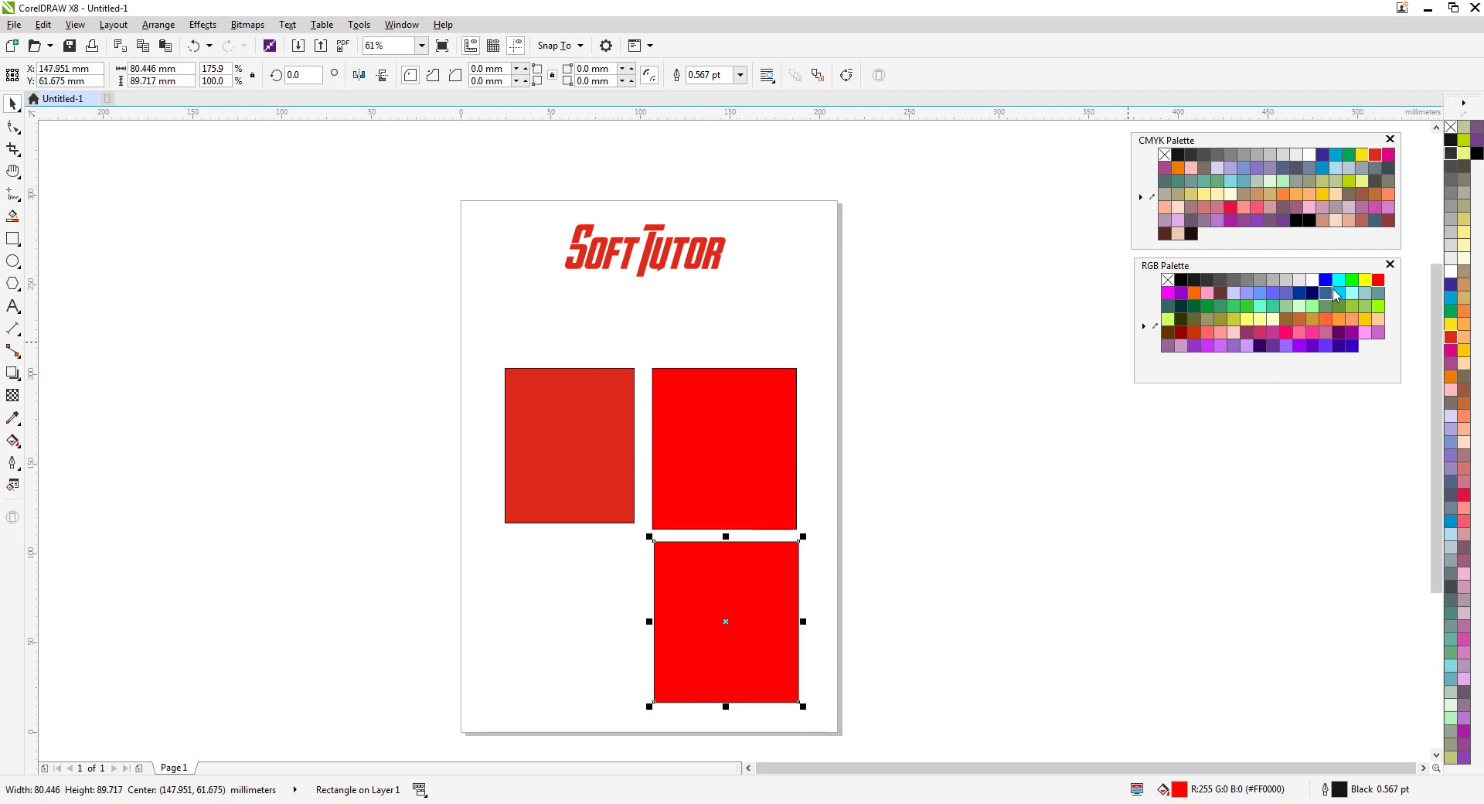
click(1352, 280)
Copy the RGB green rectangle below the CMYK red one and fill the copy with green from the CMYK Palette
drag(685, 588, 536, 604)
click(1348, 154)
click(1056, 512)
click(1081, 589)
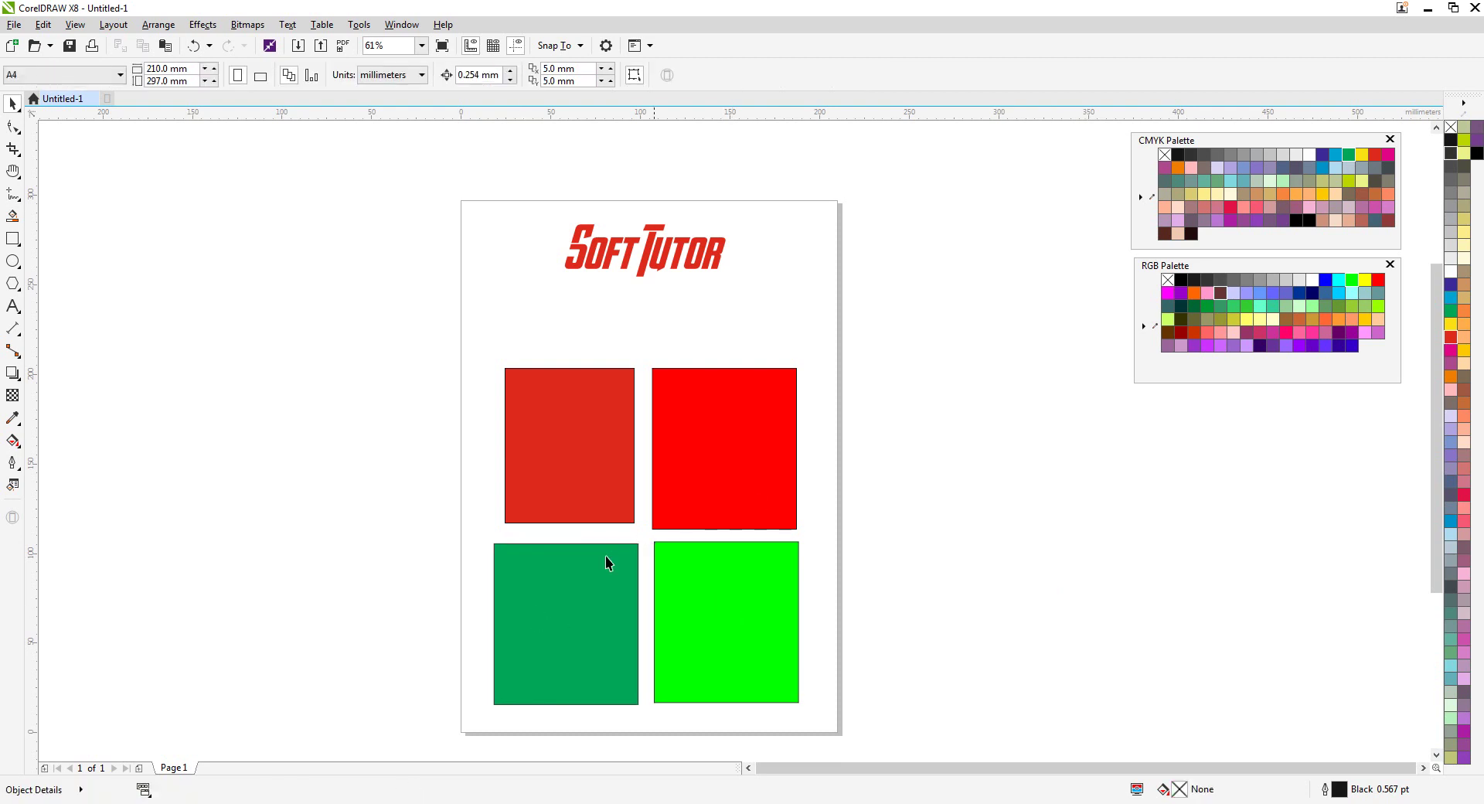
Select all four rectangles and move them up the page by about 31 mm
click(730, 608)
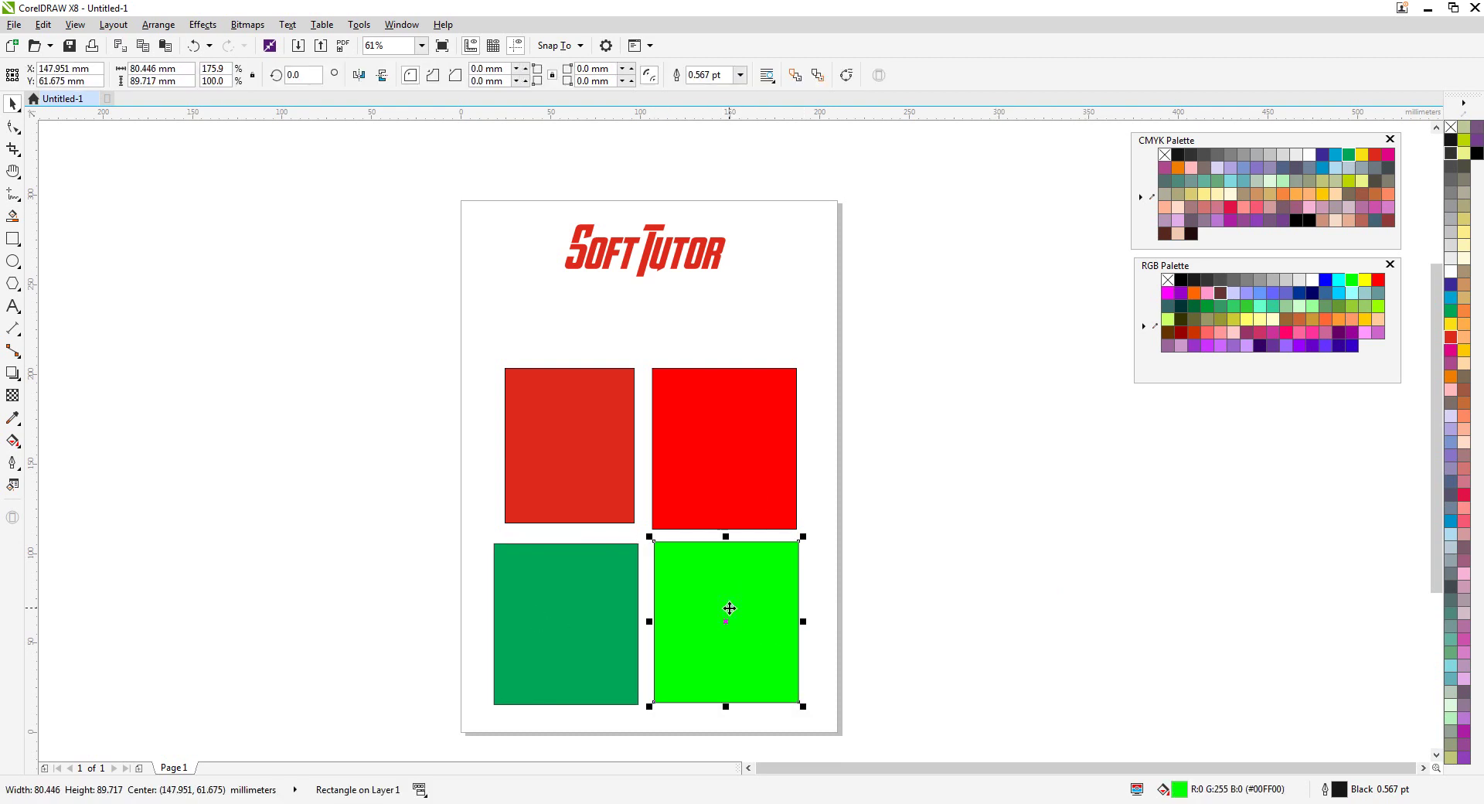
drag(894, 317, 402, 722)
drag(598, 600, 597, 565)
click(976, 577)
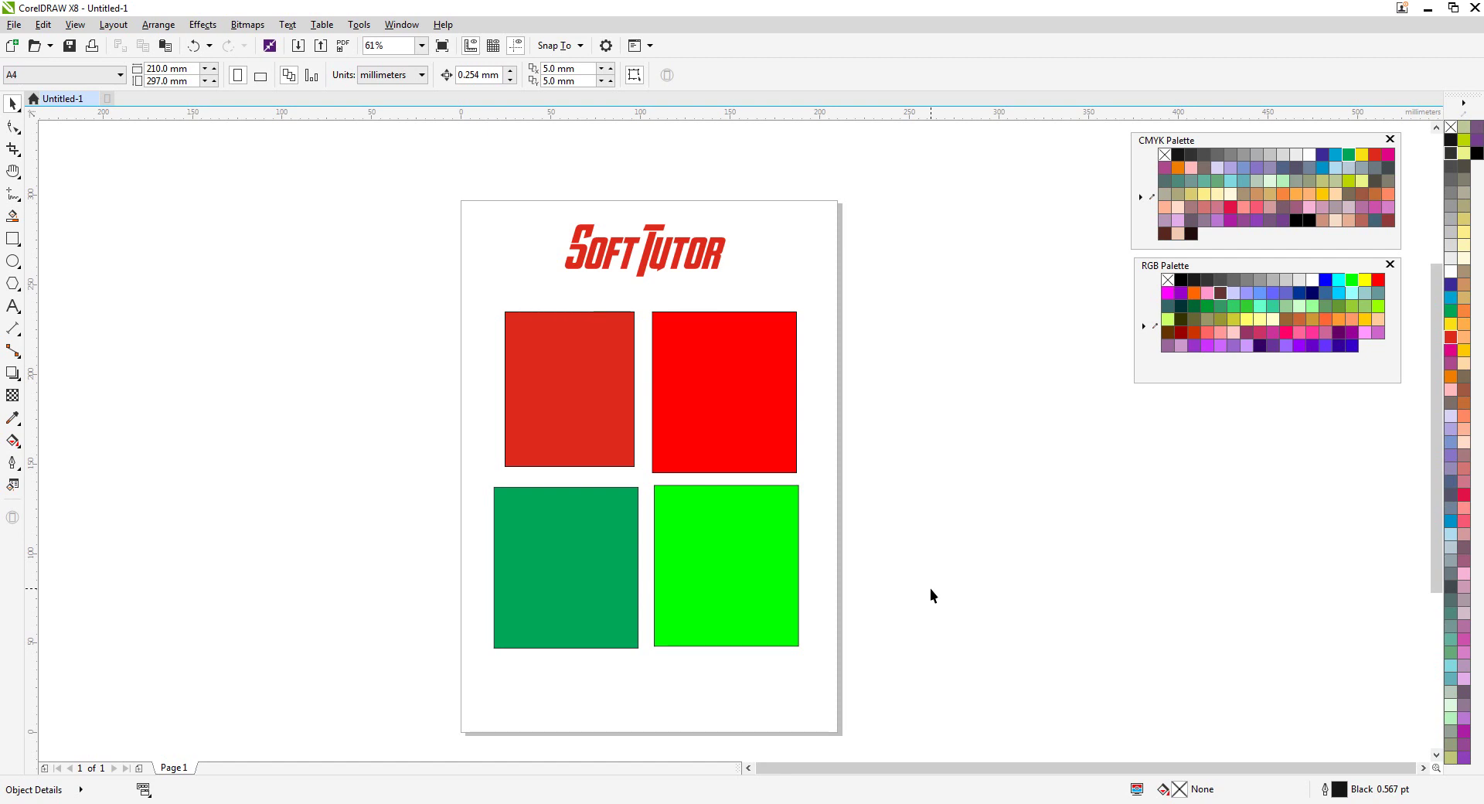
Compare the RGB and CMYK versions of red and green, selecting the rectangles of each color model in turn
click(770, 566)
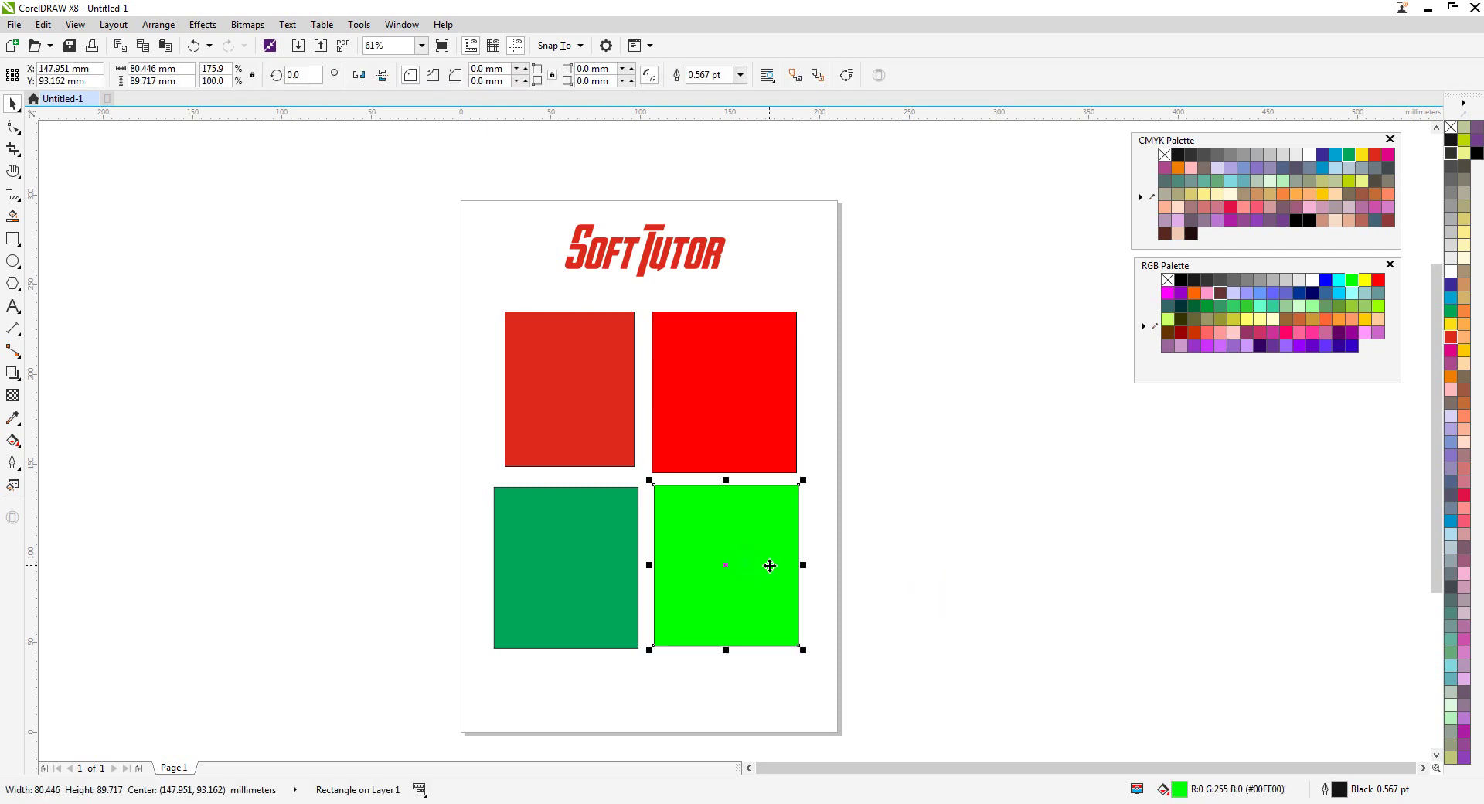
click(1076, 457)
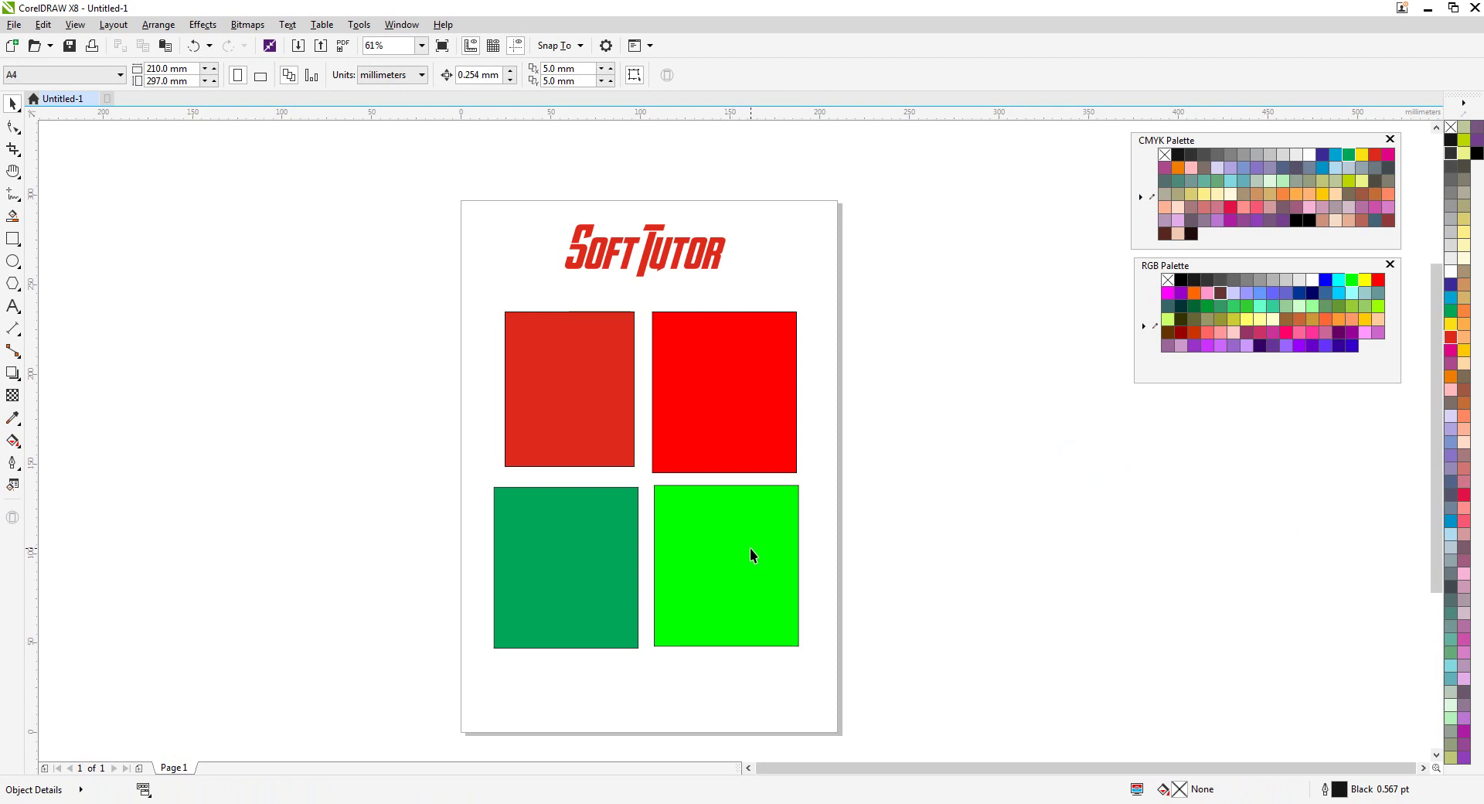
drag(864, 277, 604, 657)
drag(336, 279, 650, 728)
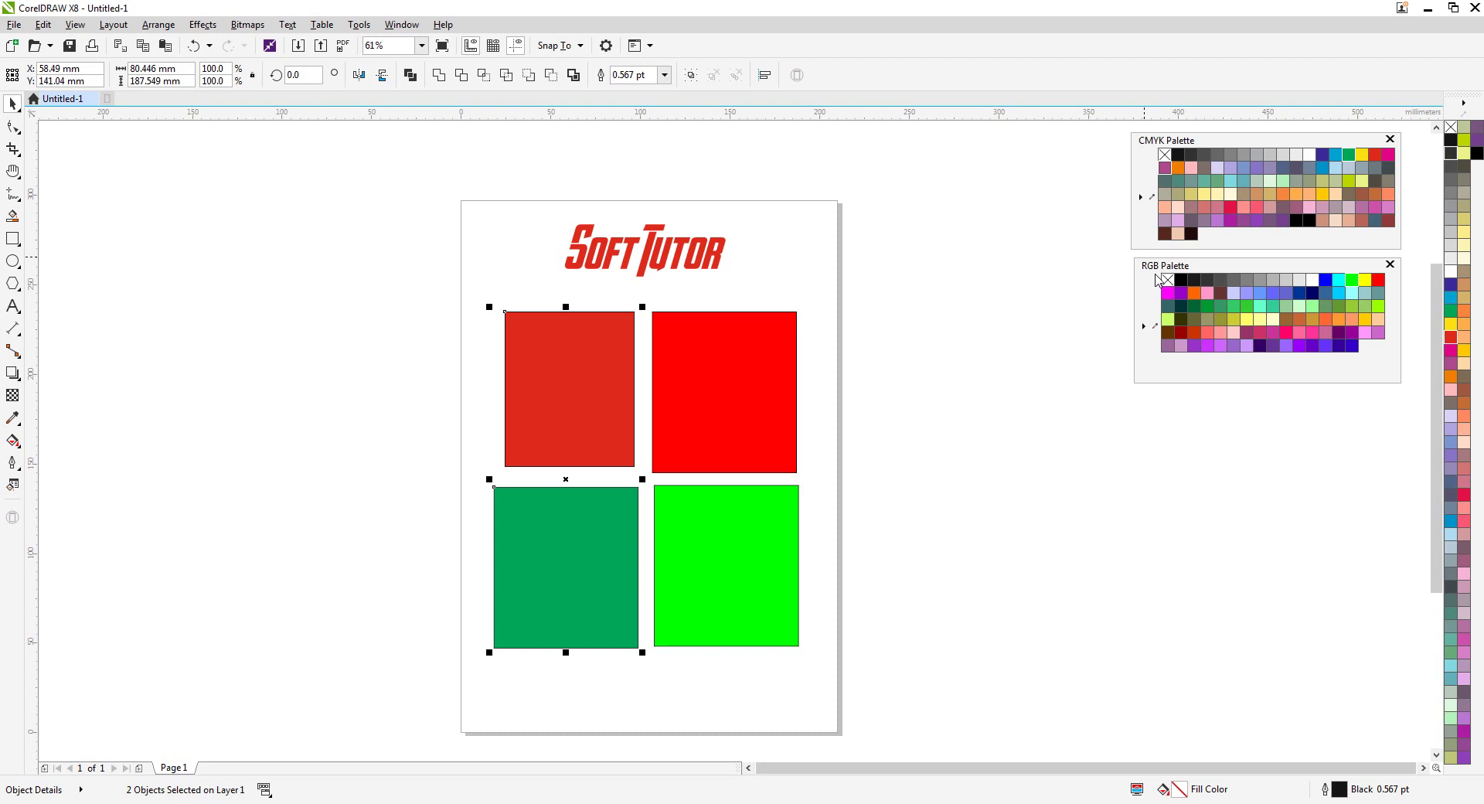
click(1034, 577)
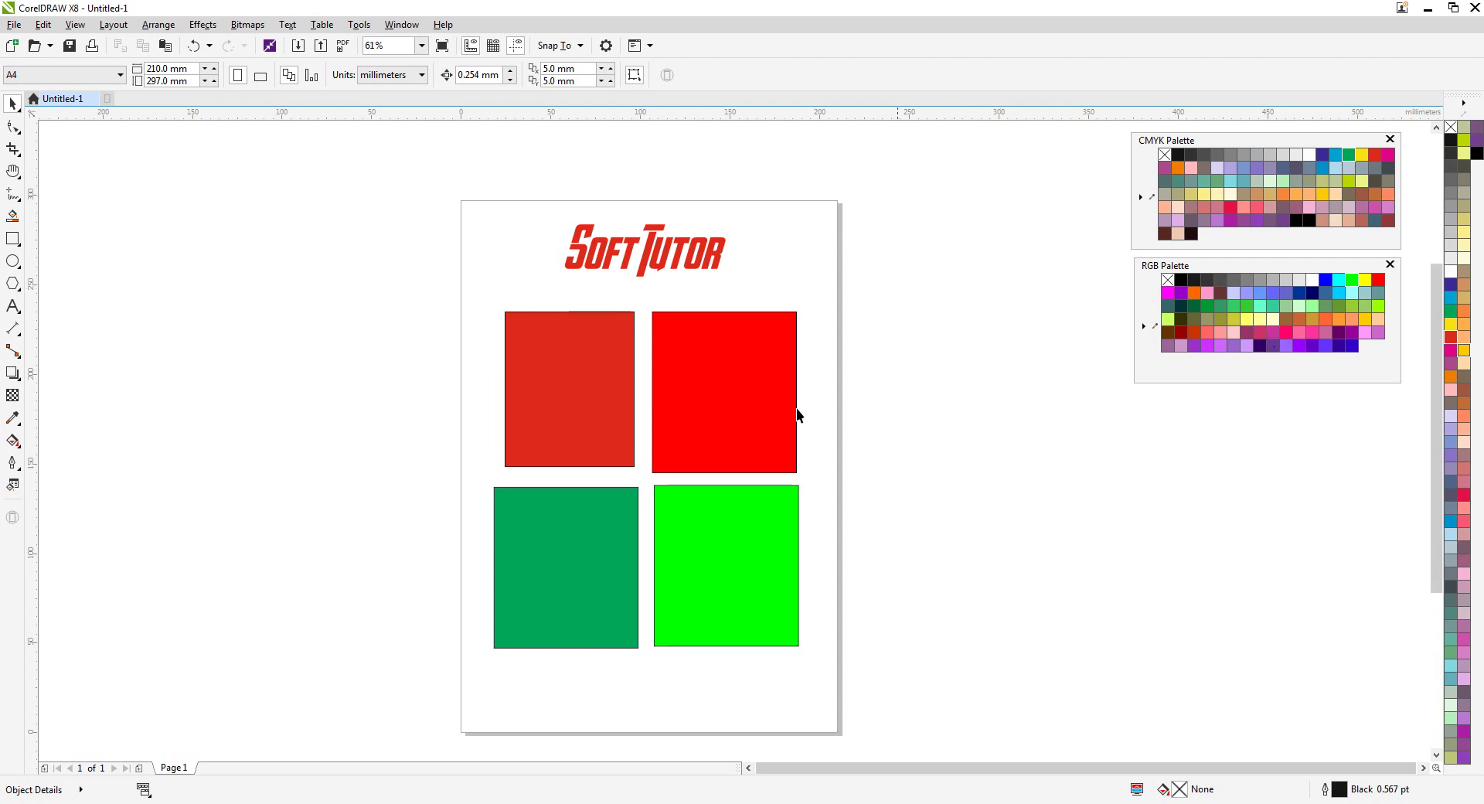
drag(414, 288, 640, 643)
click(931, 529)
Move the RGB red and green rectangles off the page and delete them
drag(868, 271, 659, 647)
drag(703, 580, 936, 610)
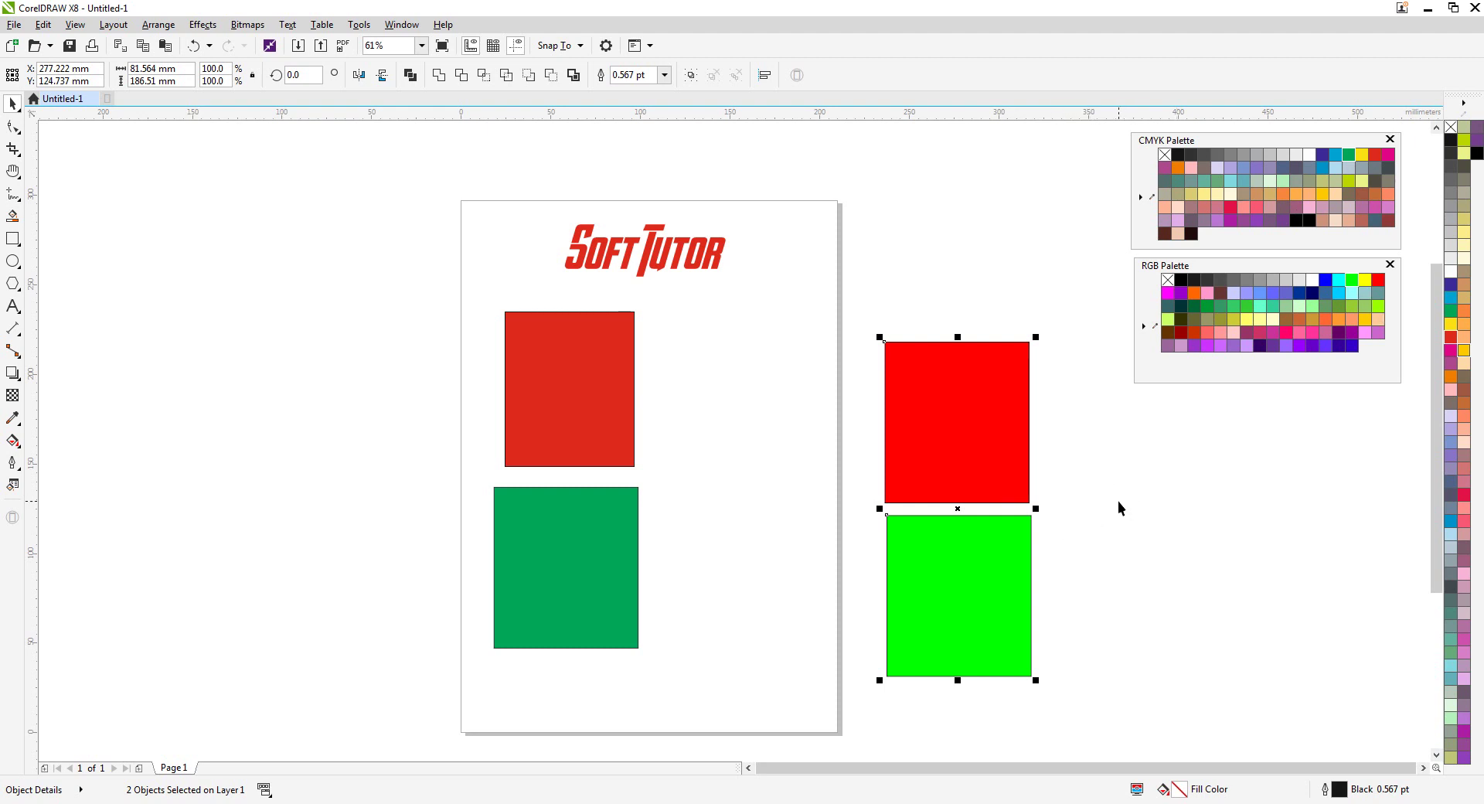
key(Delete)
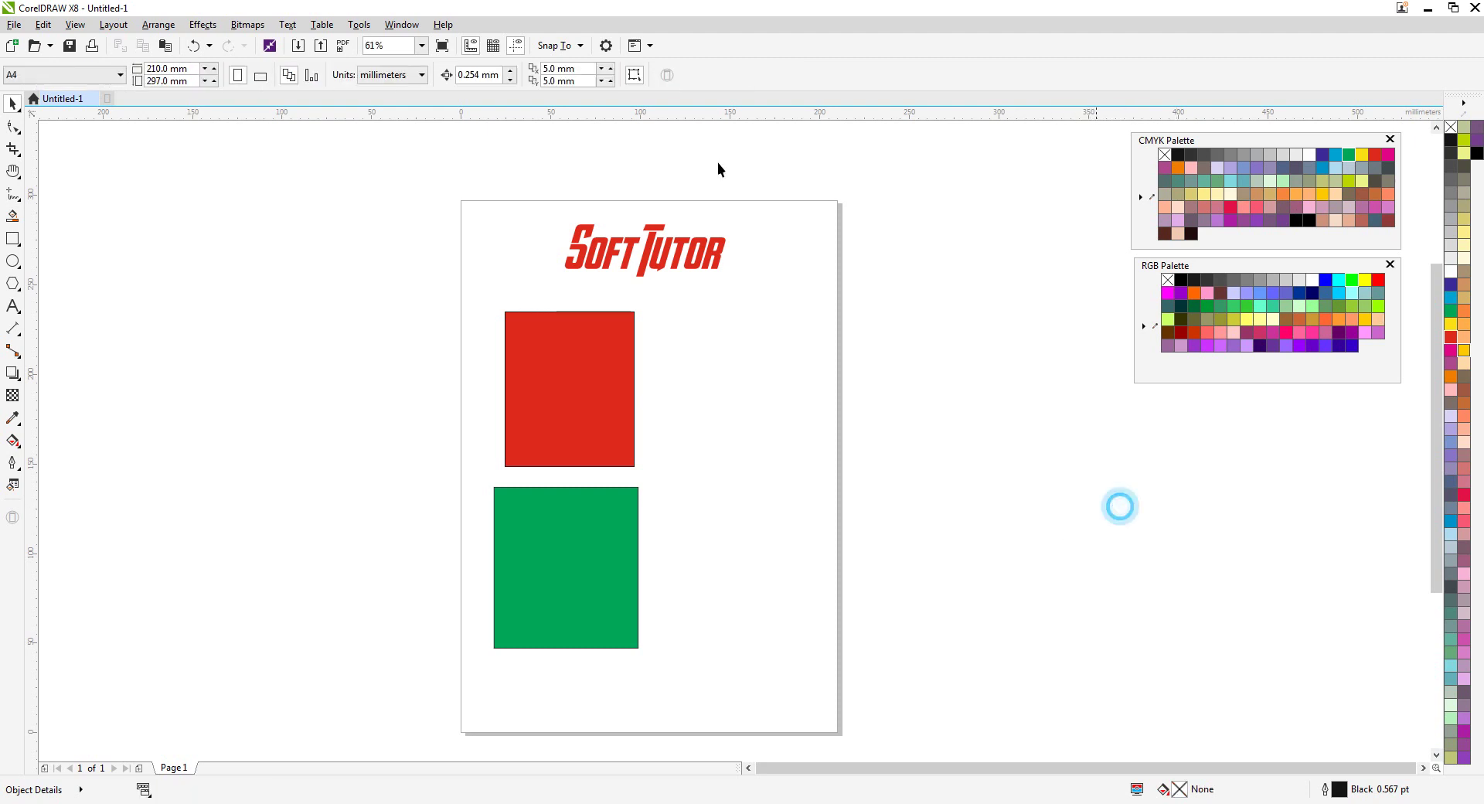
Display the PANTONE Goe coated palette as a floating palette below the RGB Palette and enlarge it to show more colors
click(359, 24)
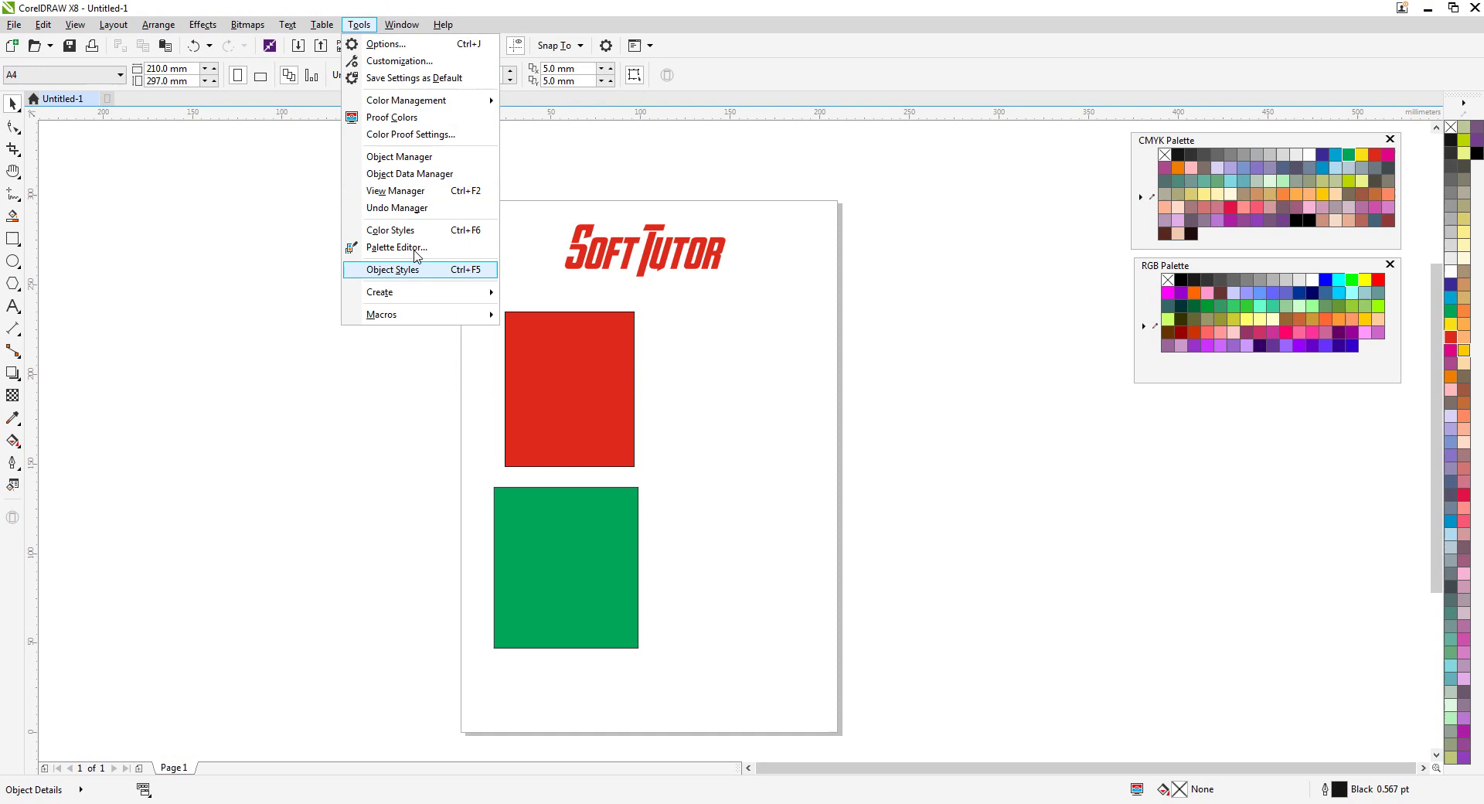
mouse_move(421, 107)
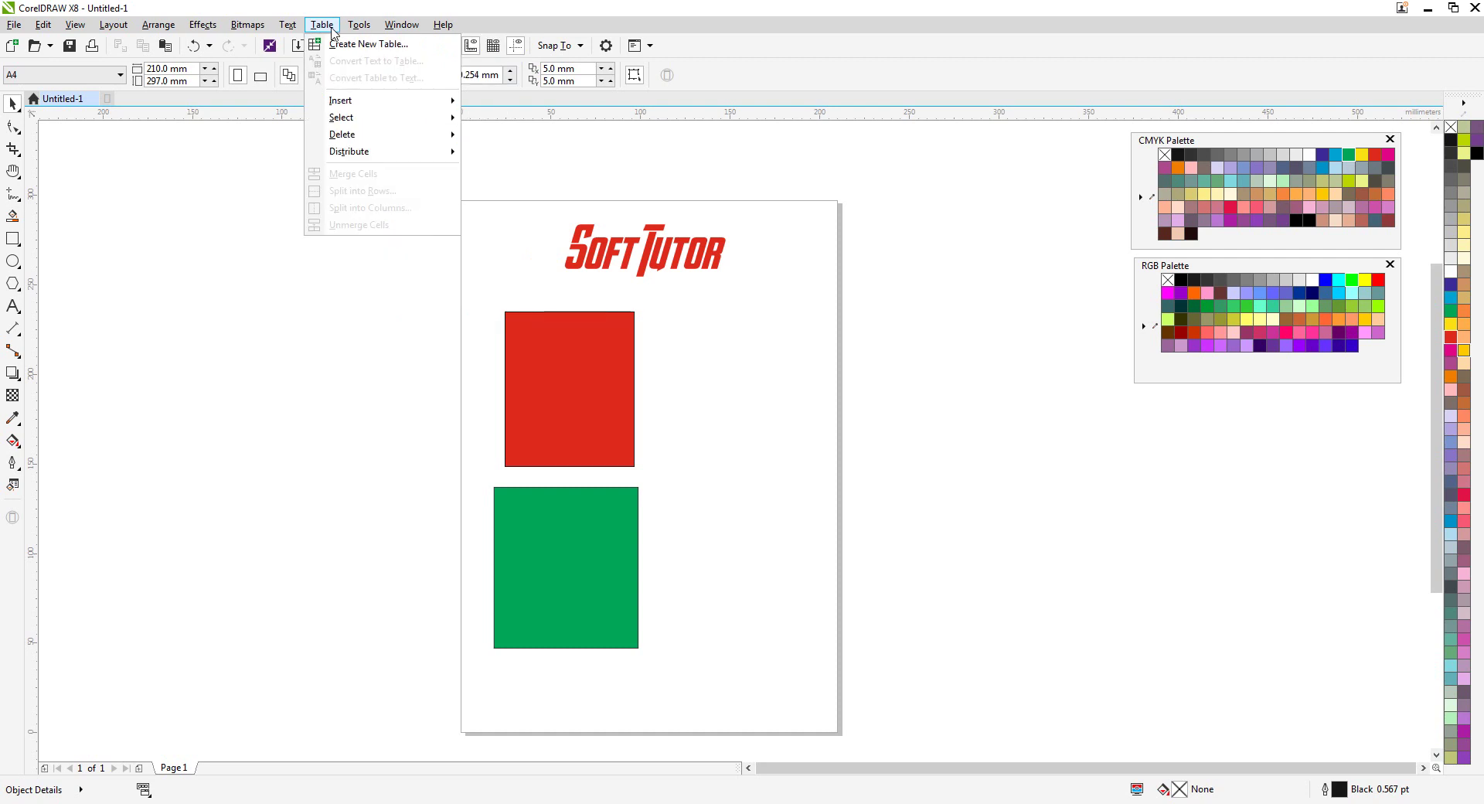
mouse_move(456, 217)
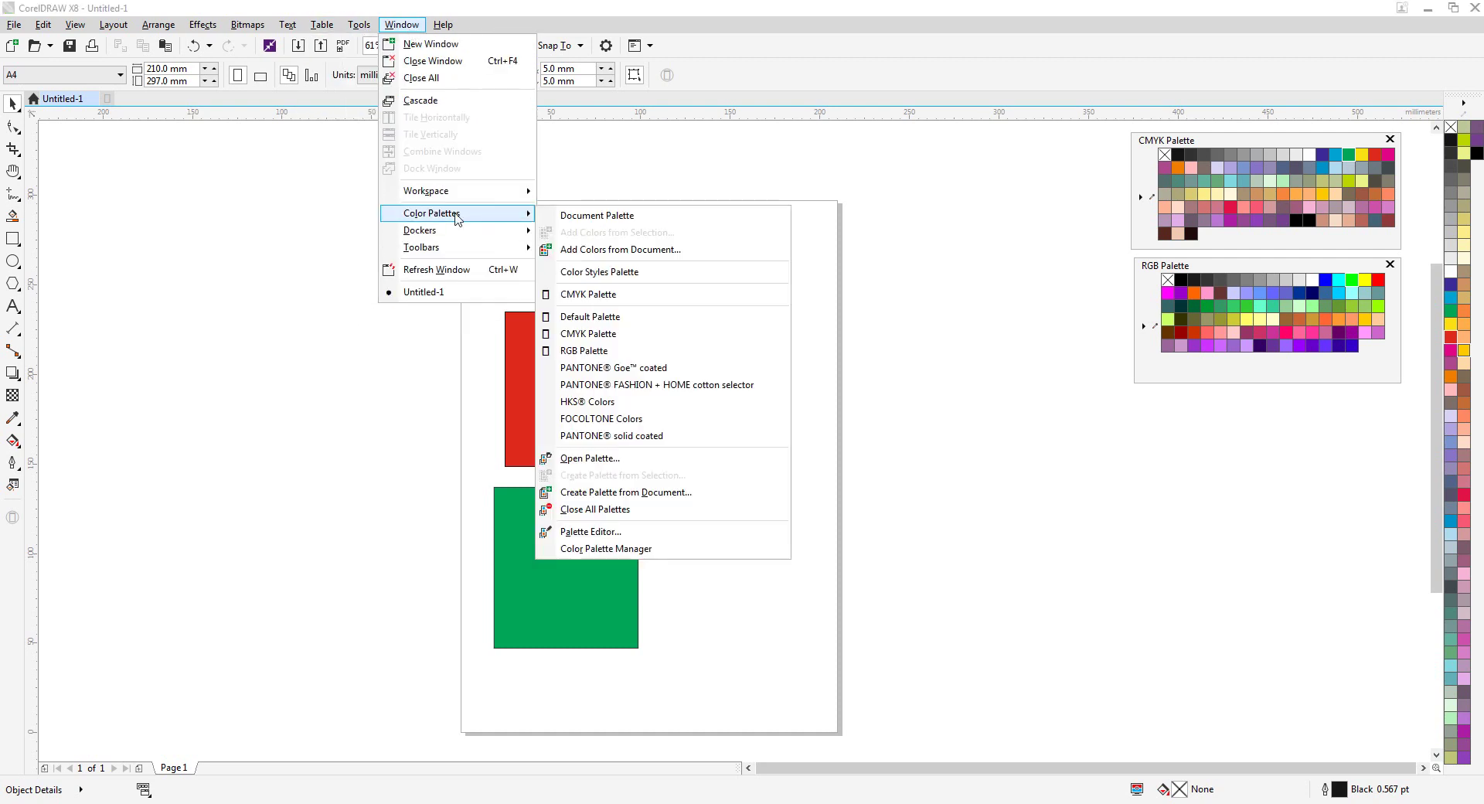
click(596, 364)
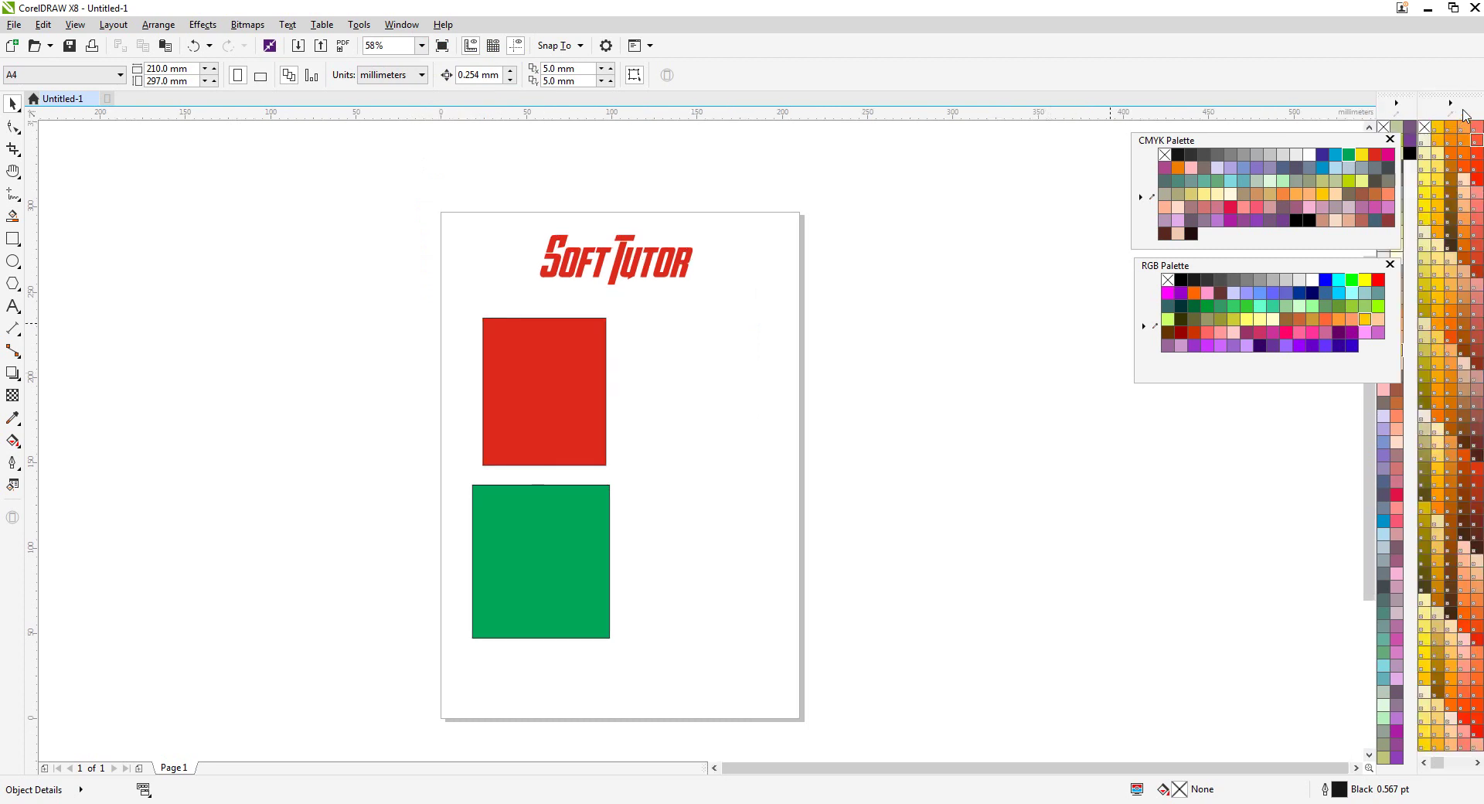
drag(1462, 94, 1017, 295)
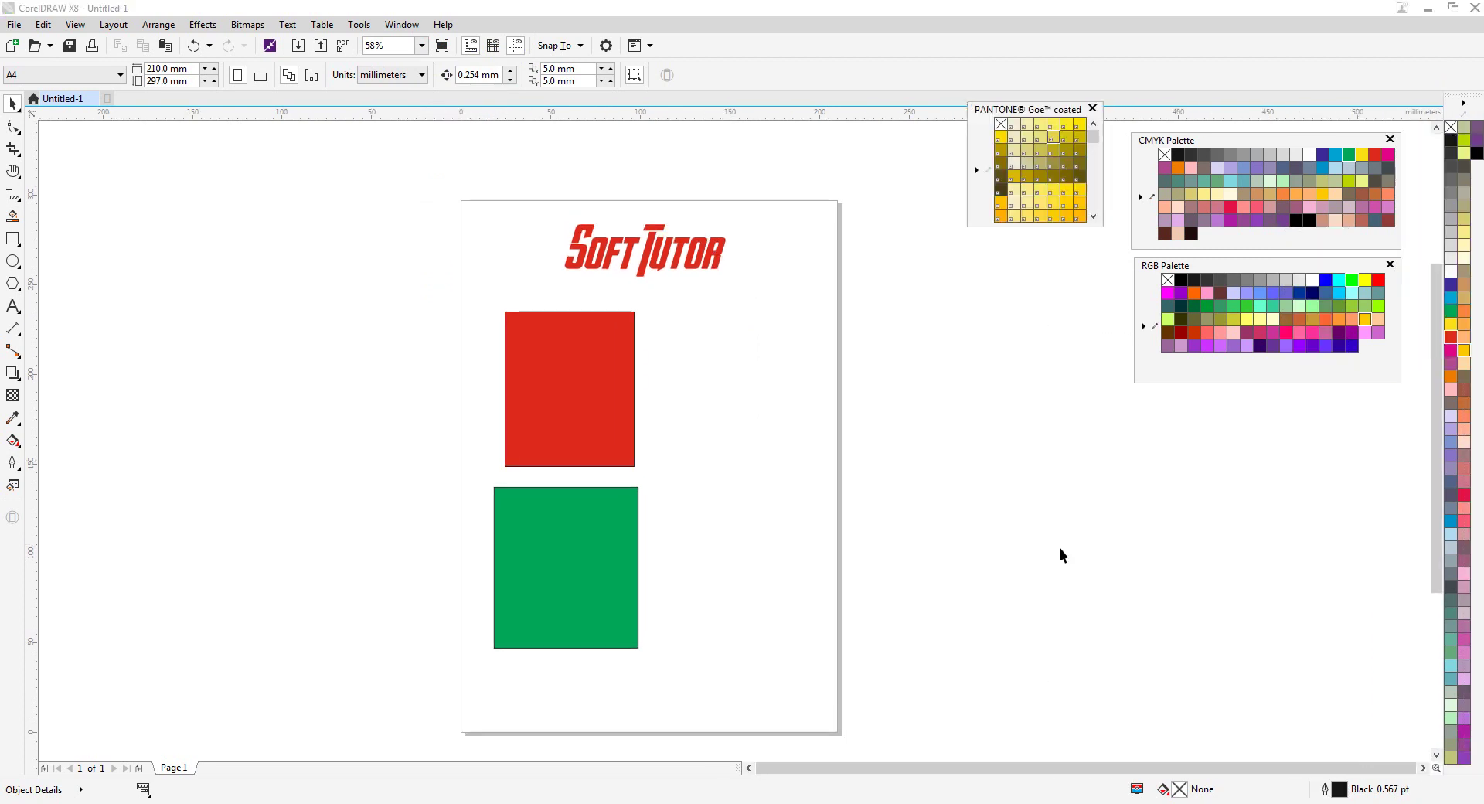
drag(1101, 226, 1276, 229)
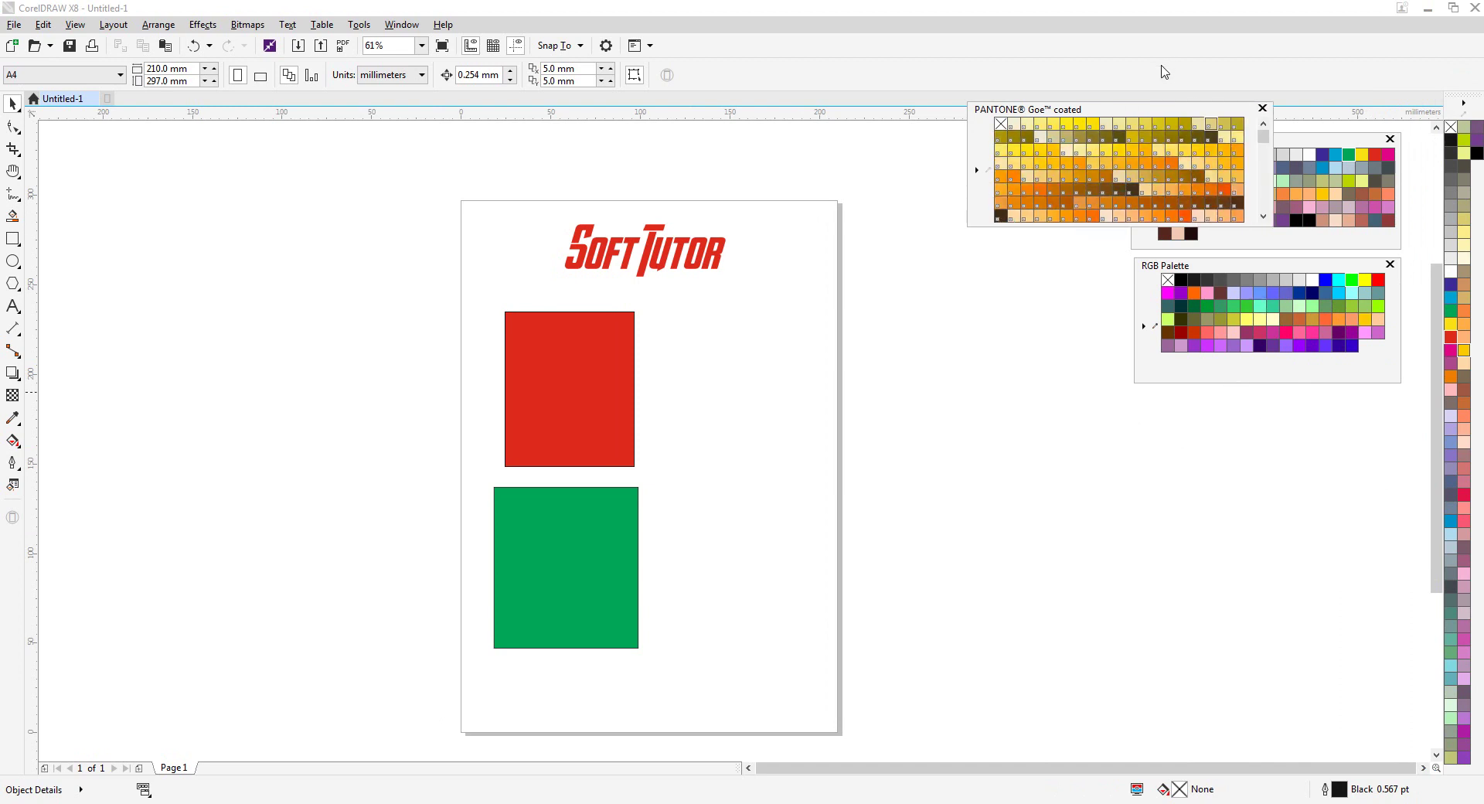
drag(1159, 113, 1289, 410)
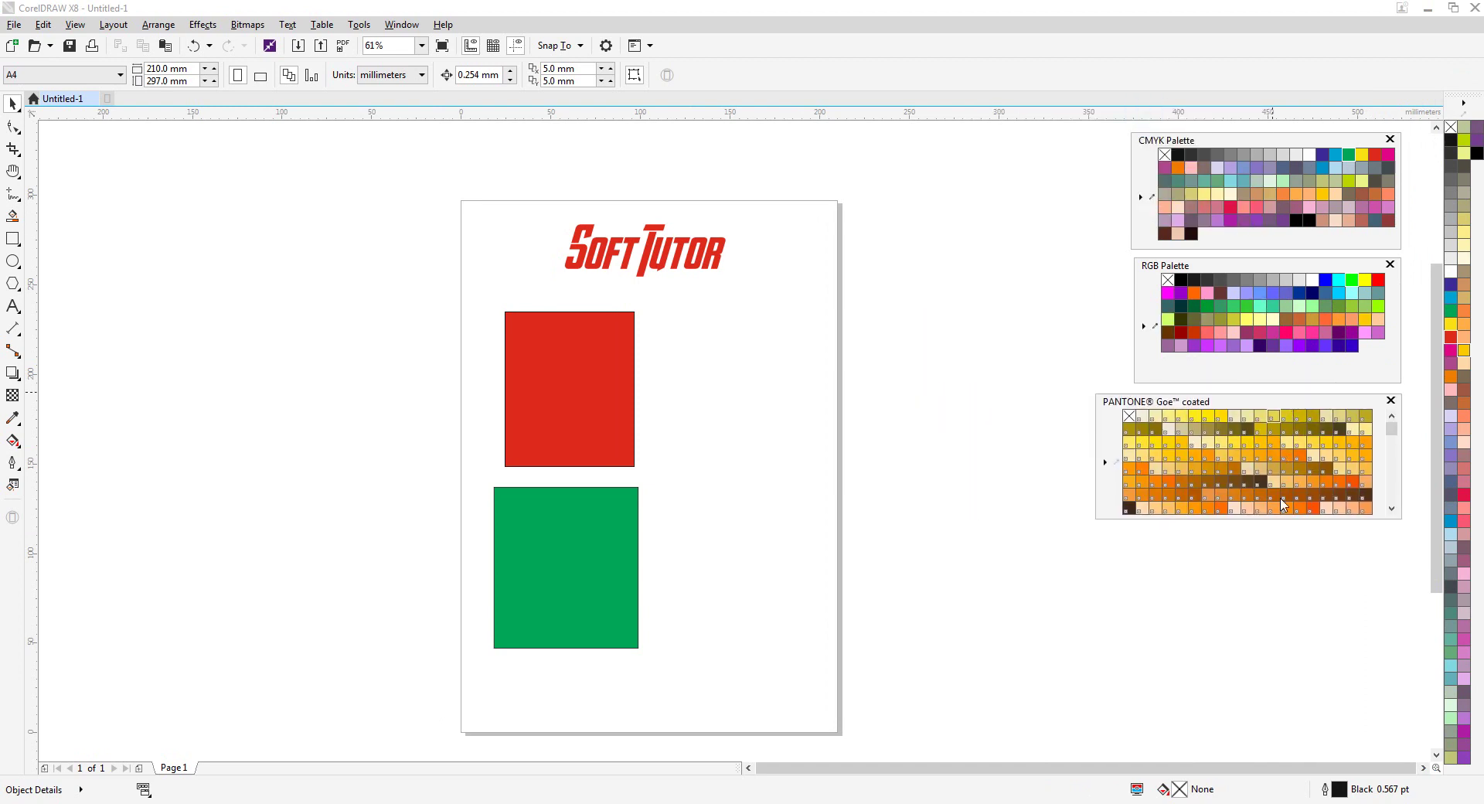
drag(1264, 522, 1266, 752)
Fill the green rectangle with PANTONE 23-1-7 C, followed by the orange PANTONE 12-1-7 C
click(590, 530)
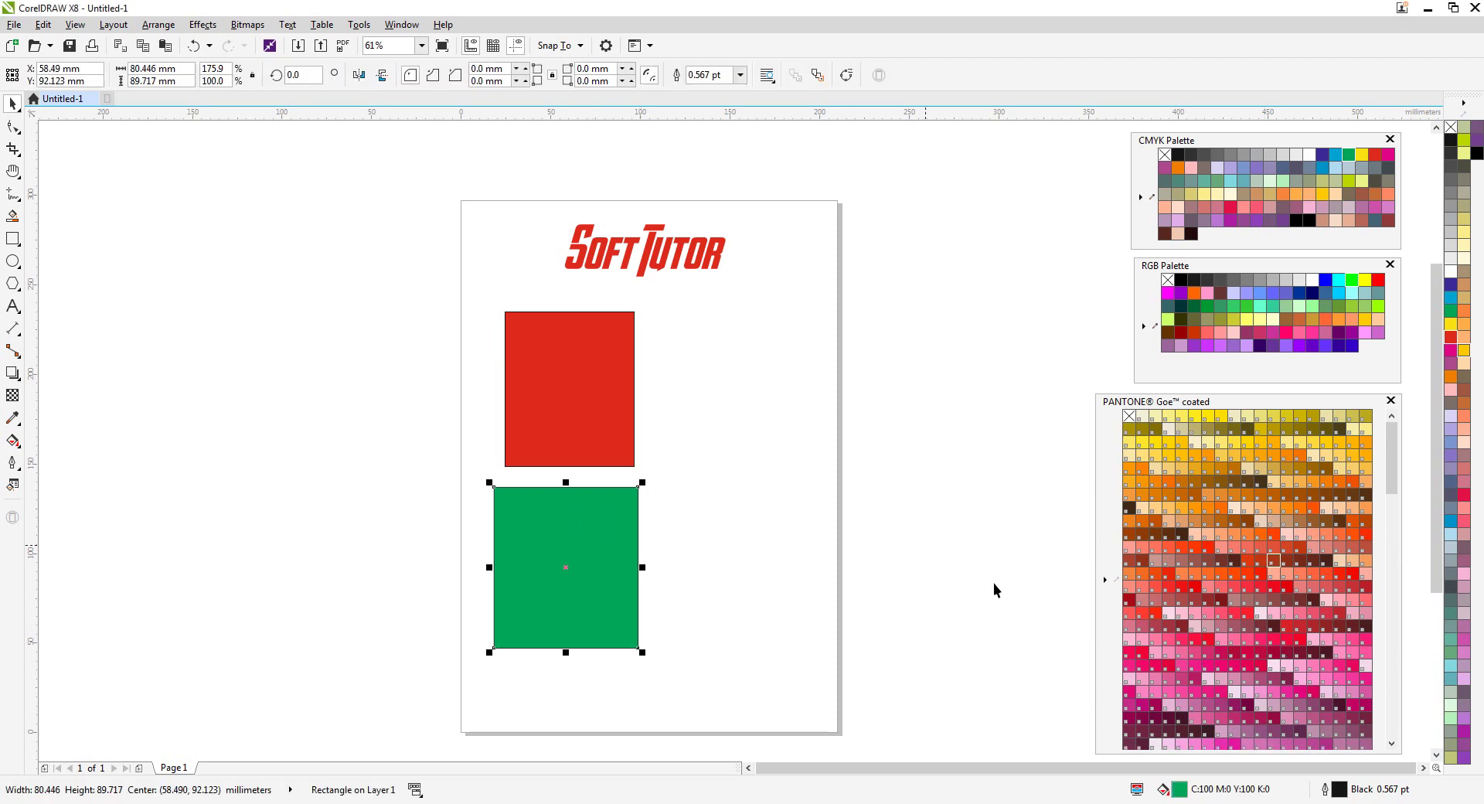
click(1247, 612)
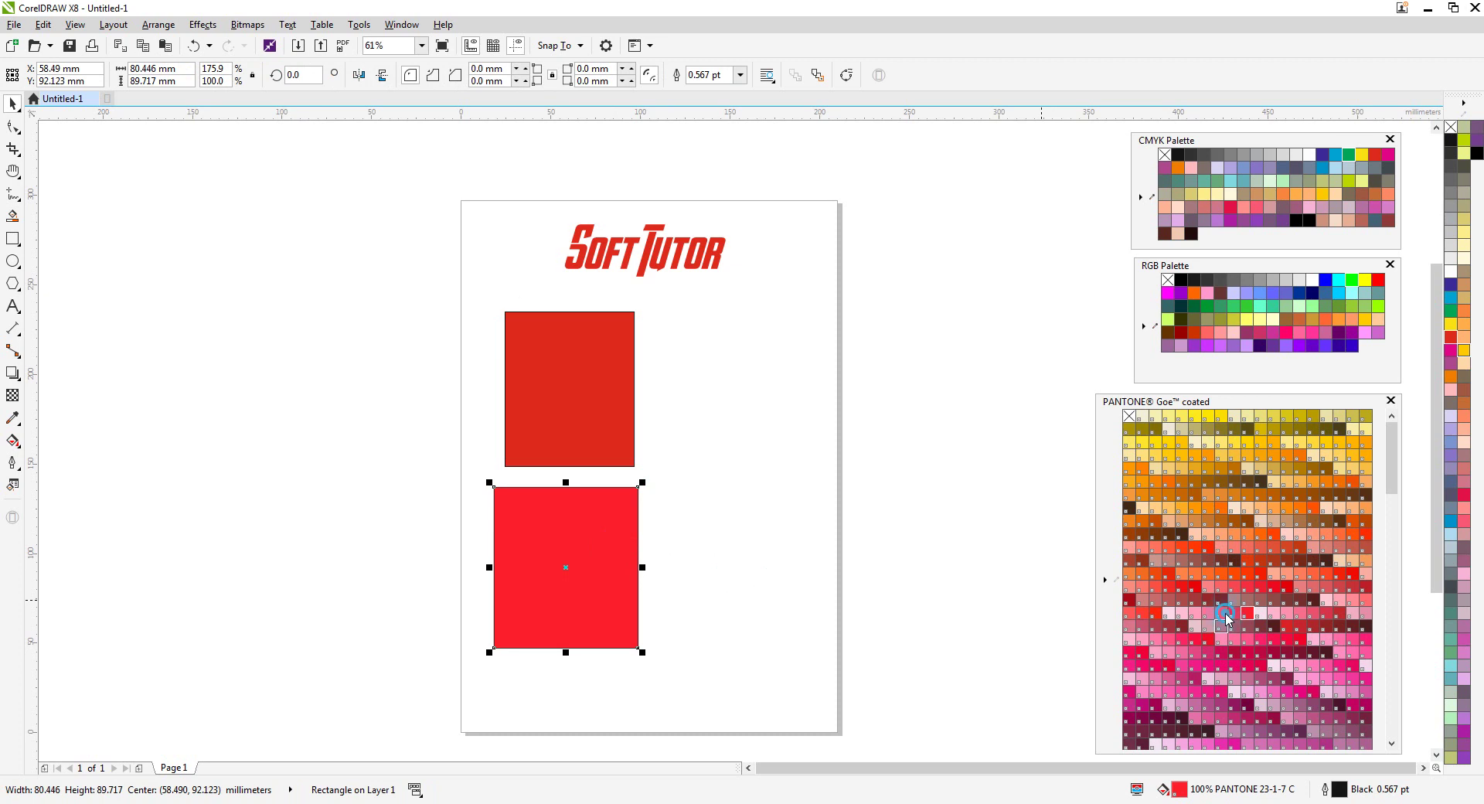
drag(1221, 513, 575, 530)
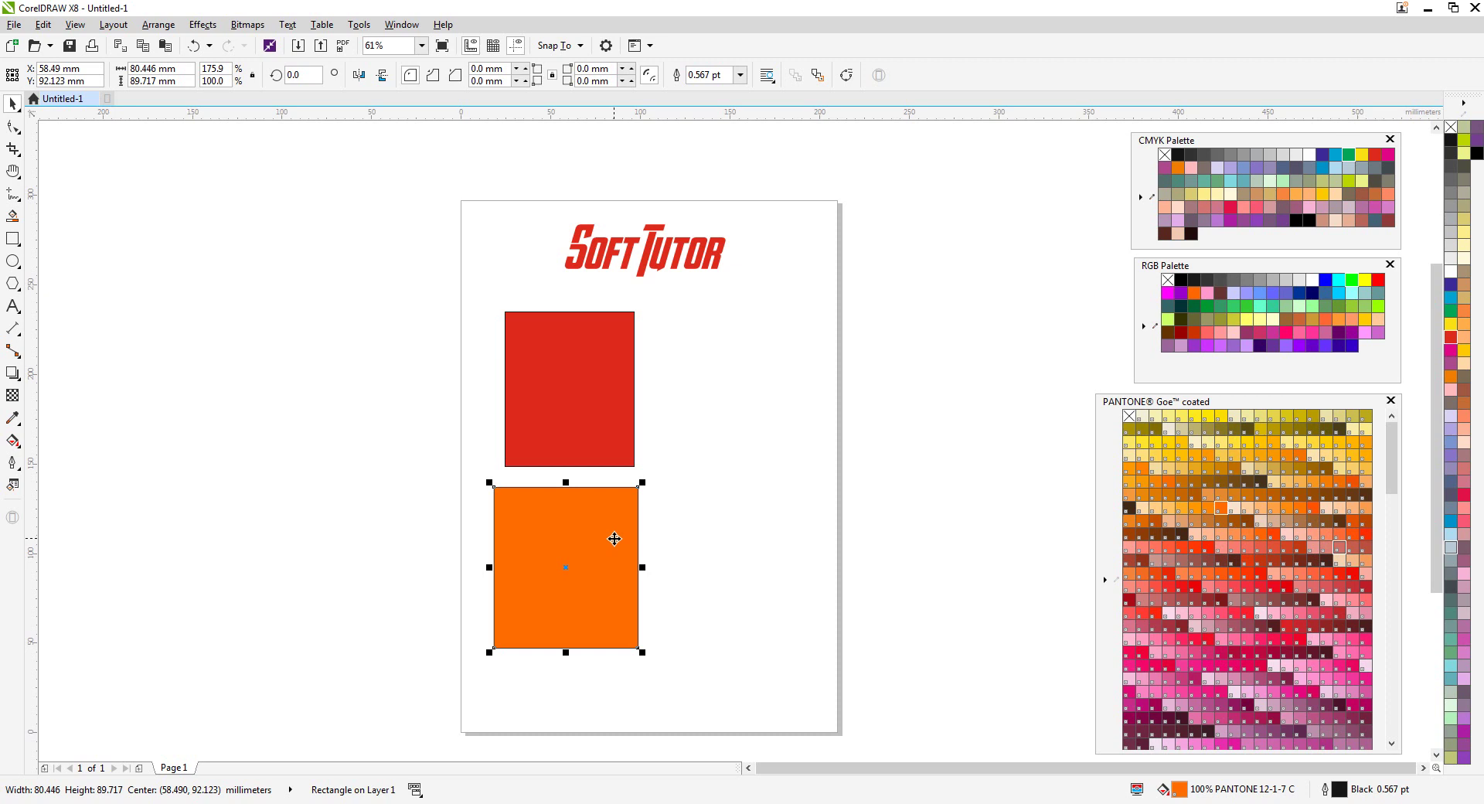
Delete both sample rectangles from the page and close the PANTONE Goe coated palette
key(Delete)
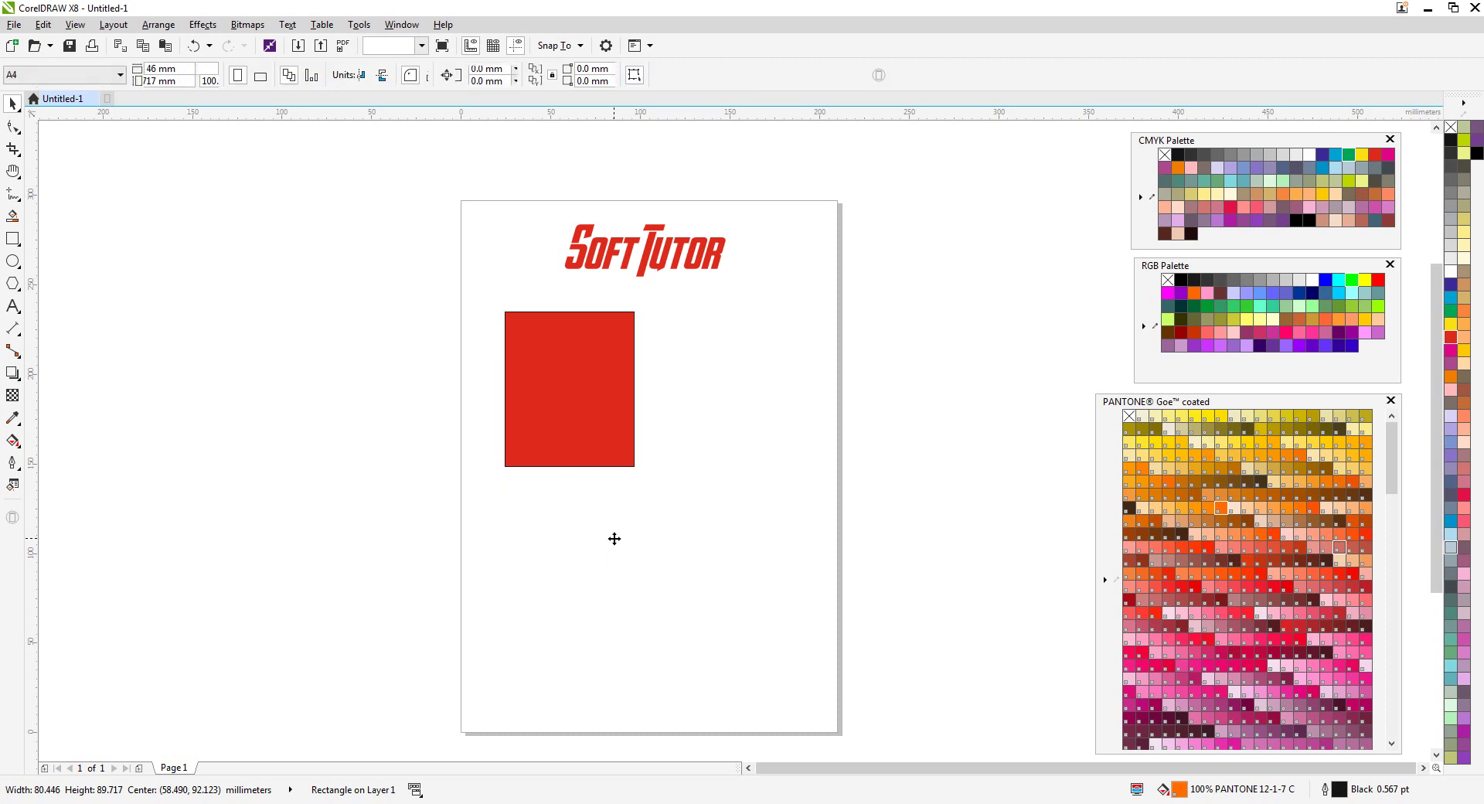
drag(1264, 405, 1263, 403)
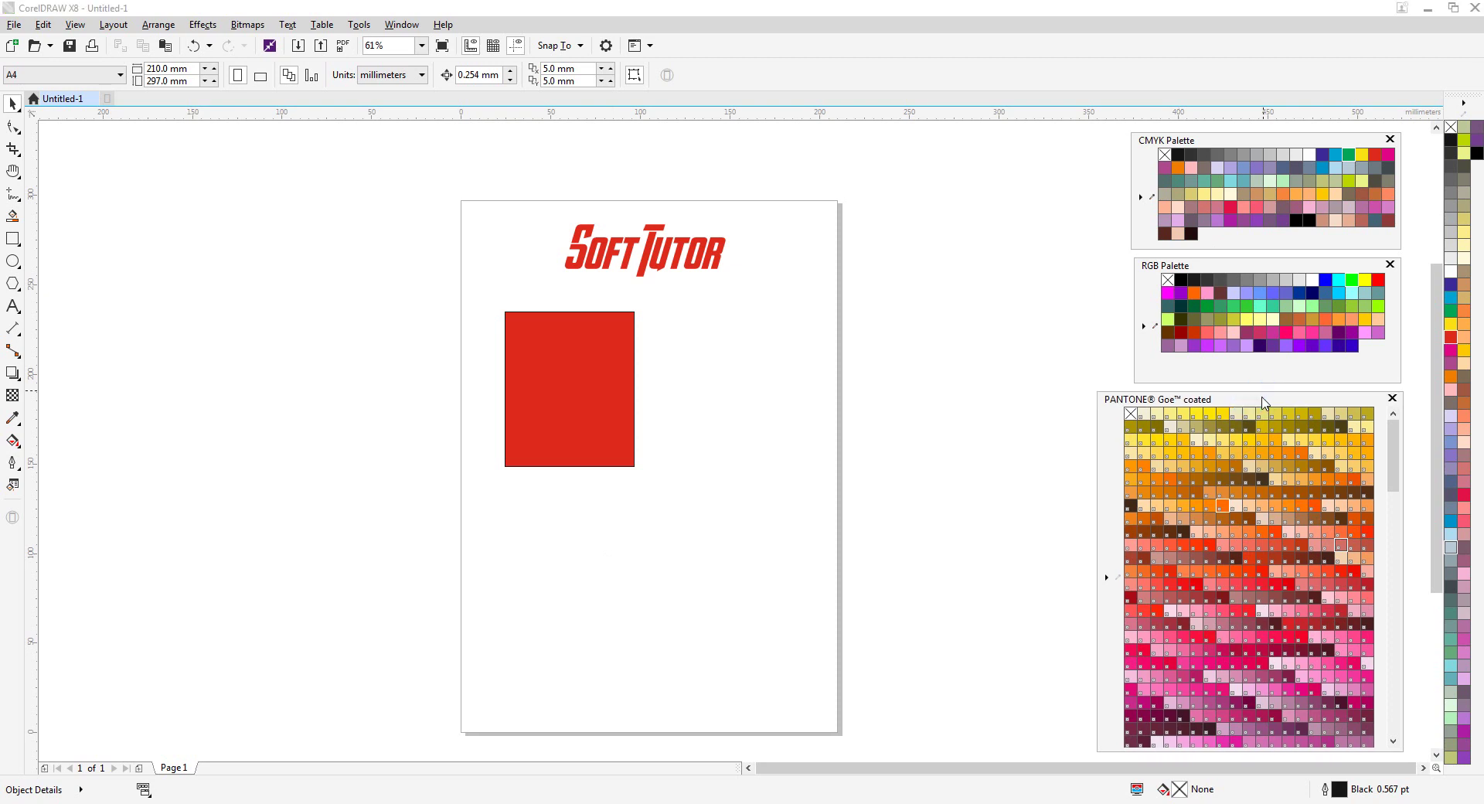
click(1390, 398)
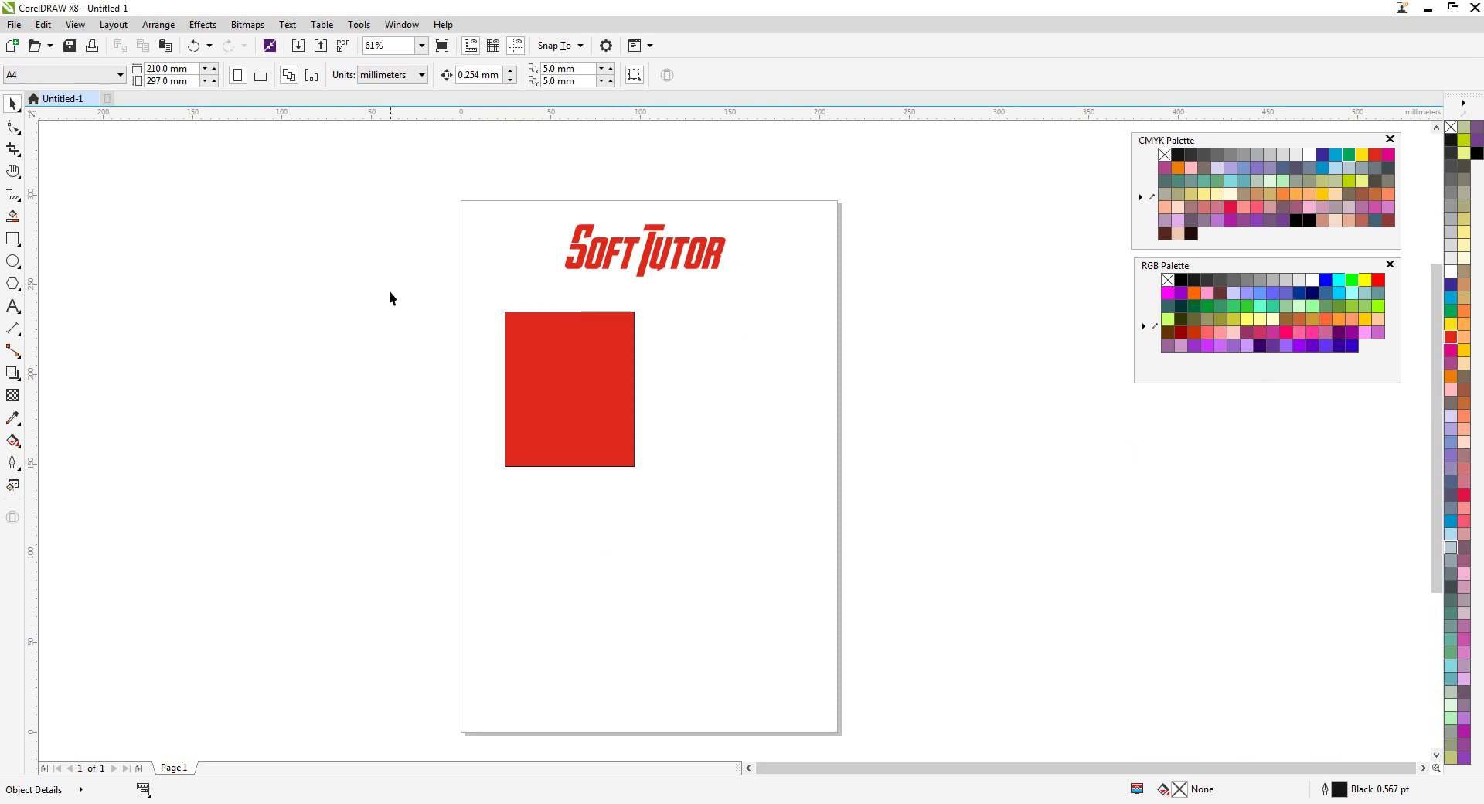
drag(387, 297, 906, 564)
key(Delete)
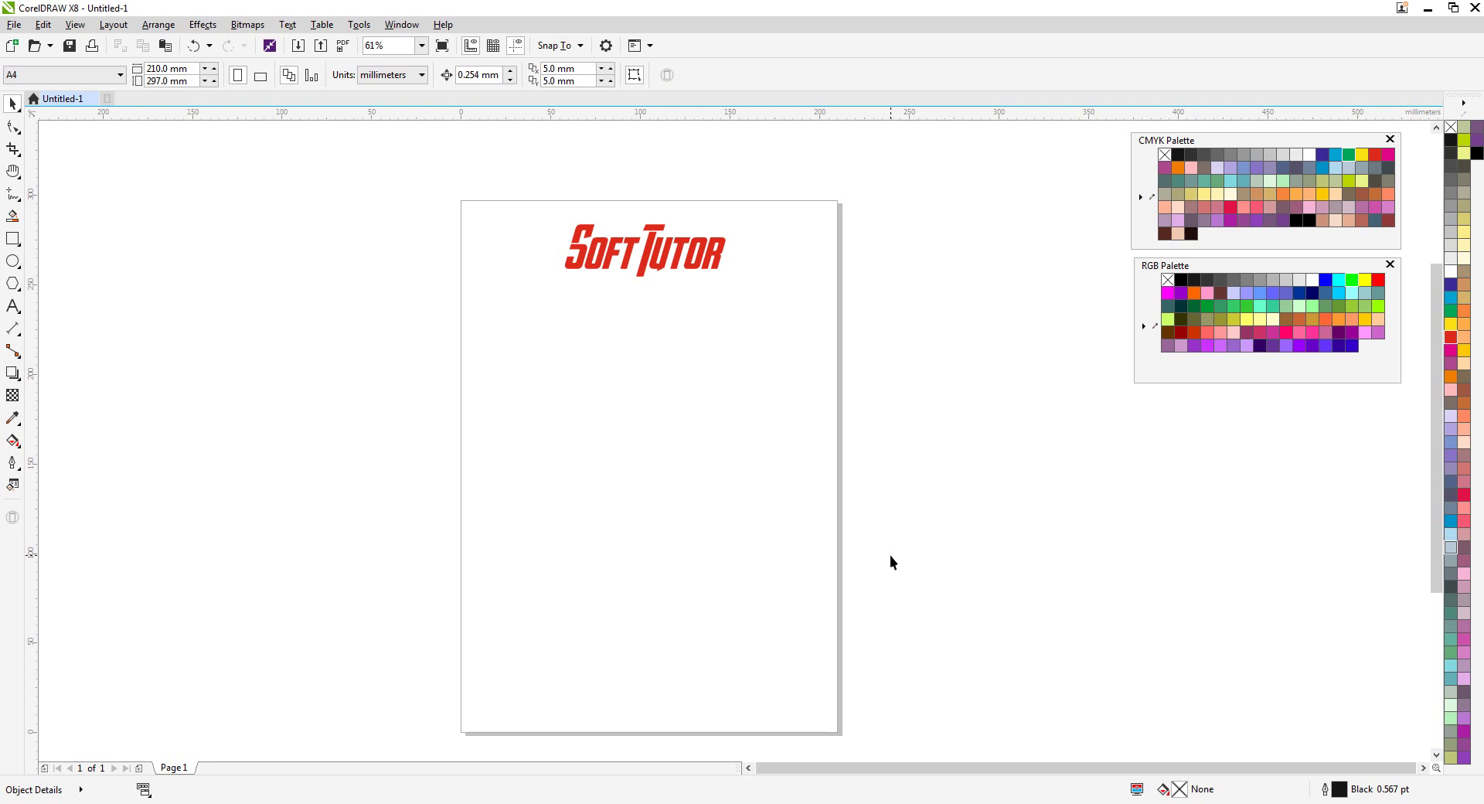
Import final.jpg and place it at about 166 by 118 mm below the SoftTutor title on the page
key(ctrl+i)
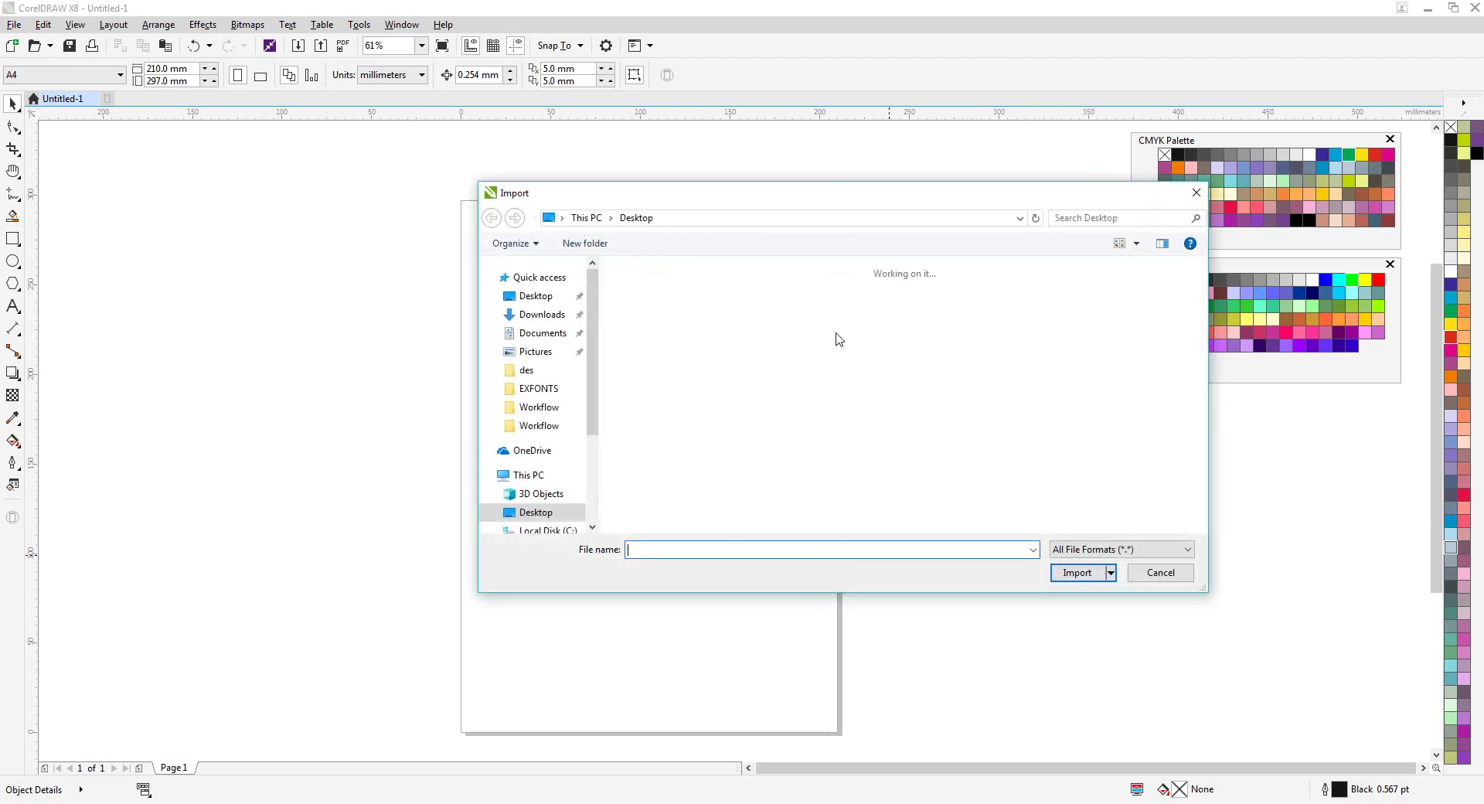
click(935, 378)
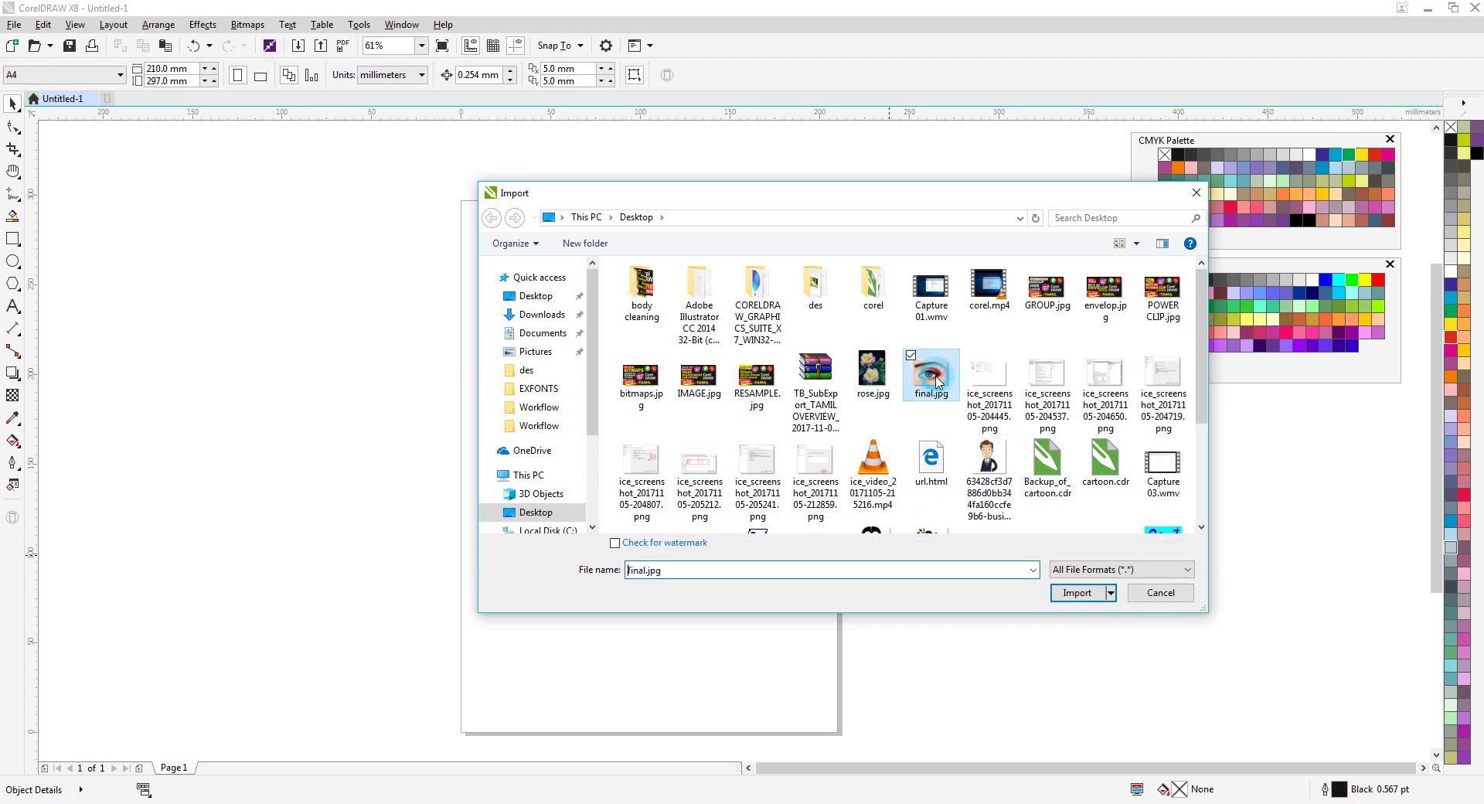
double_click(935, 378)
drag(507, 318, 815, 539)
click(978, 499)
drag(709, 503, 692, 498)
click(1019, 539)
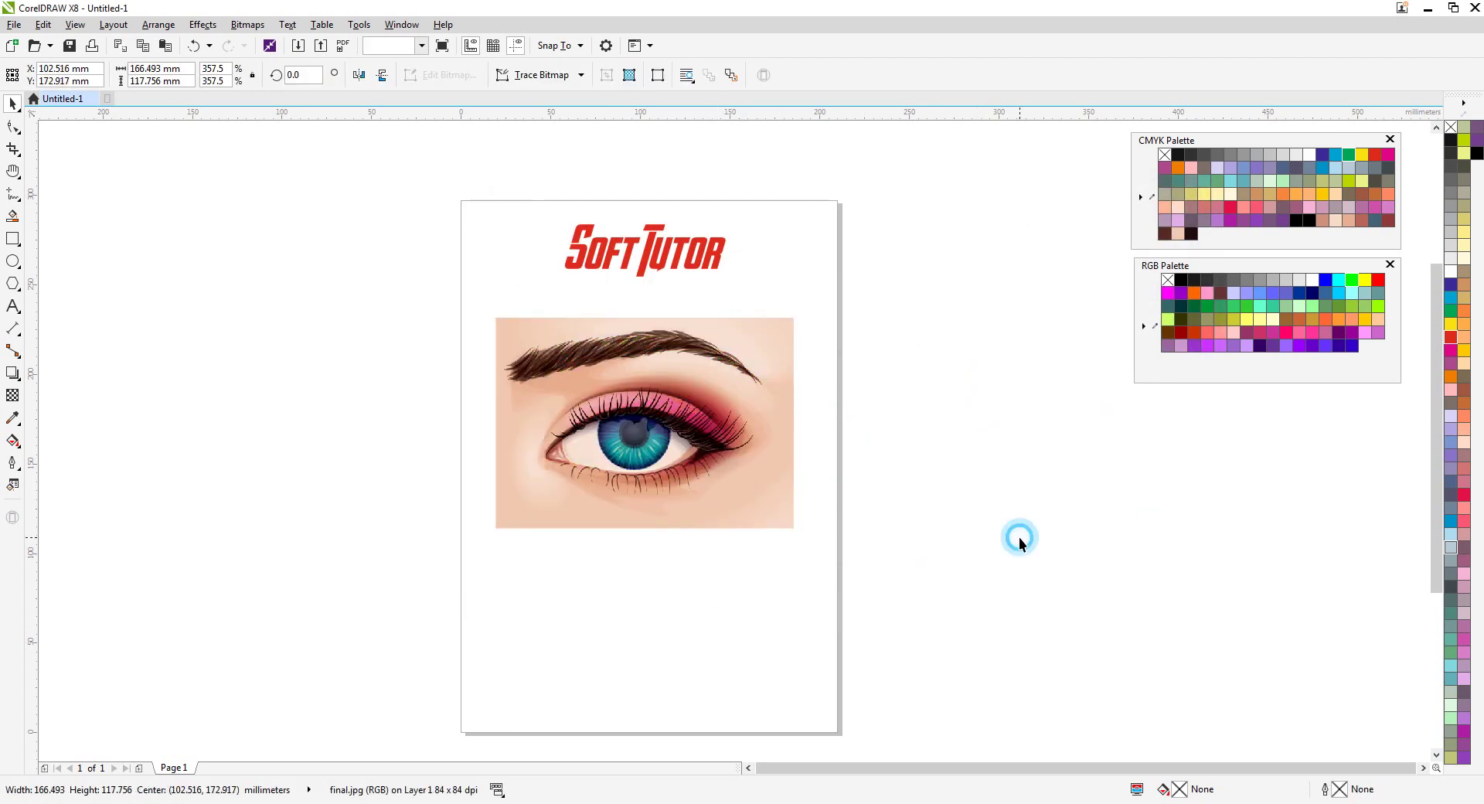
drag(734, 439, 738, 437)
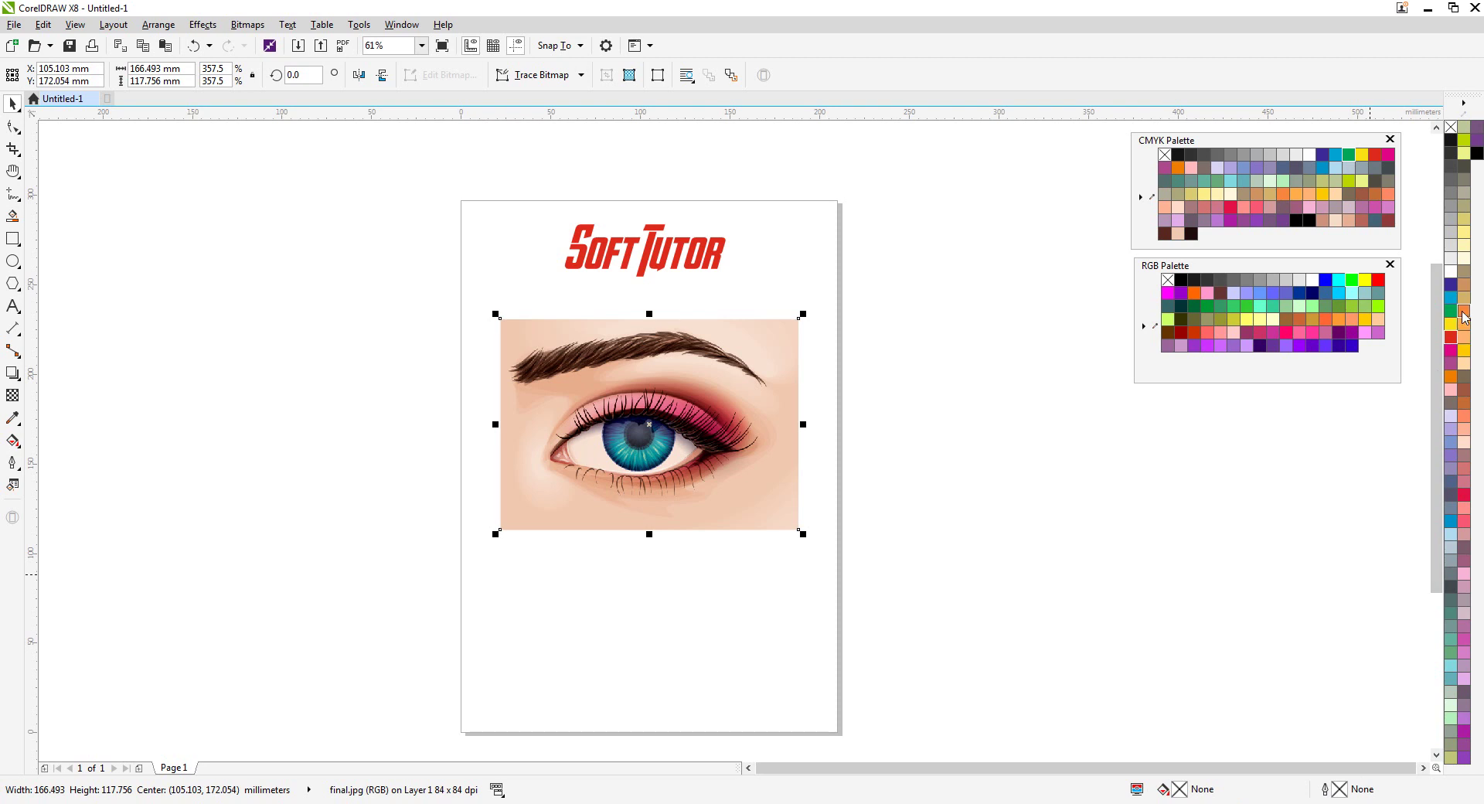
click(248, 454)
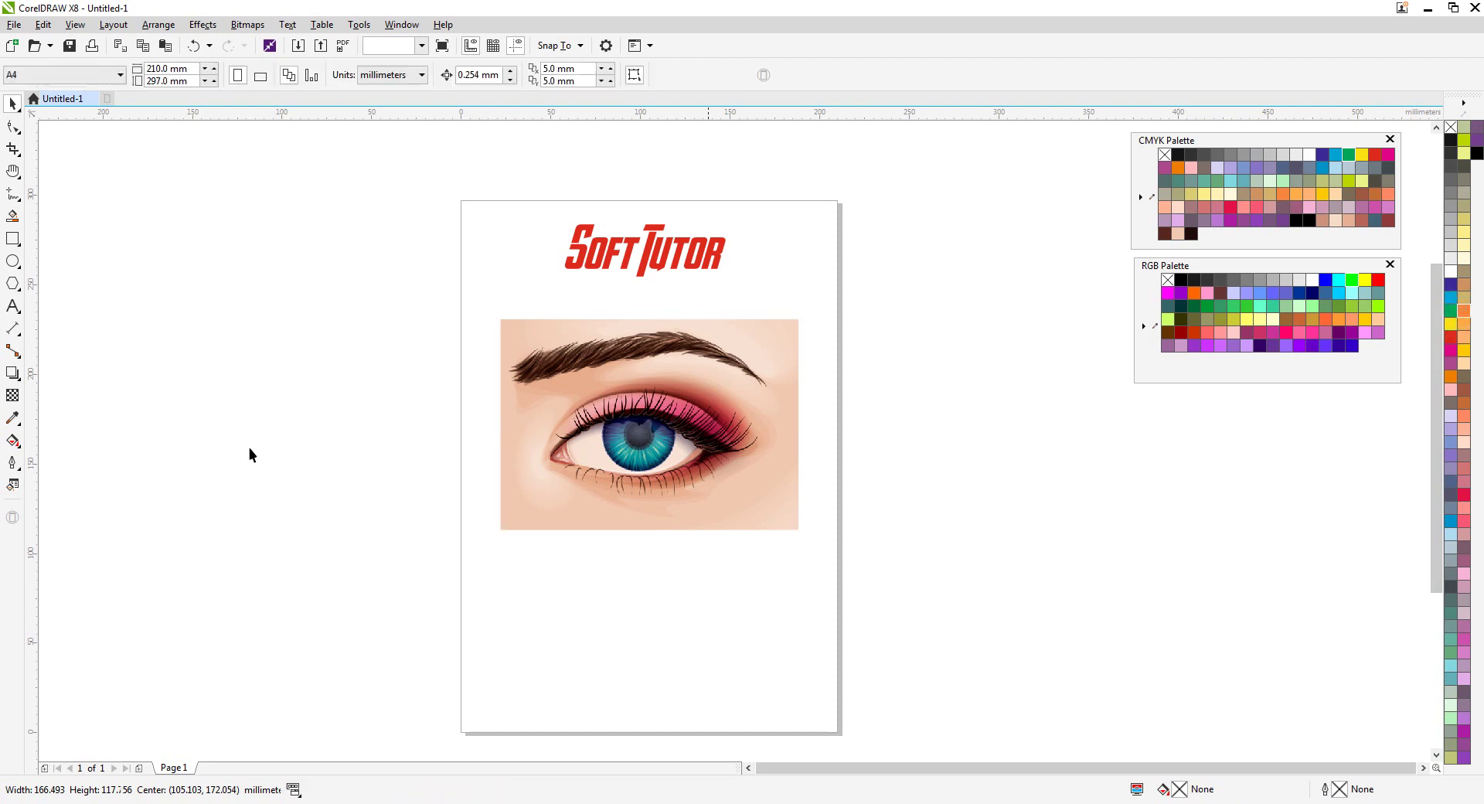
Draw a rectangle about 115 by 77 mm below the eye image
click(12, 238)
drag(633, 603, 857, 732)
mouse_move(722, 628)
mouse_down()
mouse_move(740, 673)
mouse_move(703, 611)
mouse_move(755, 596)
mouse_move(759, 618)
mouse_up()
key(Delete)
click(12, 103)
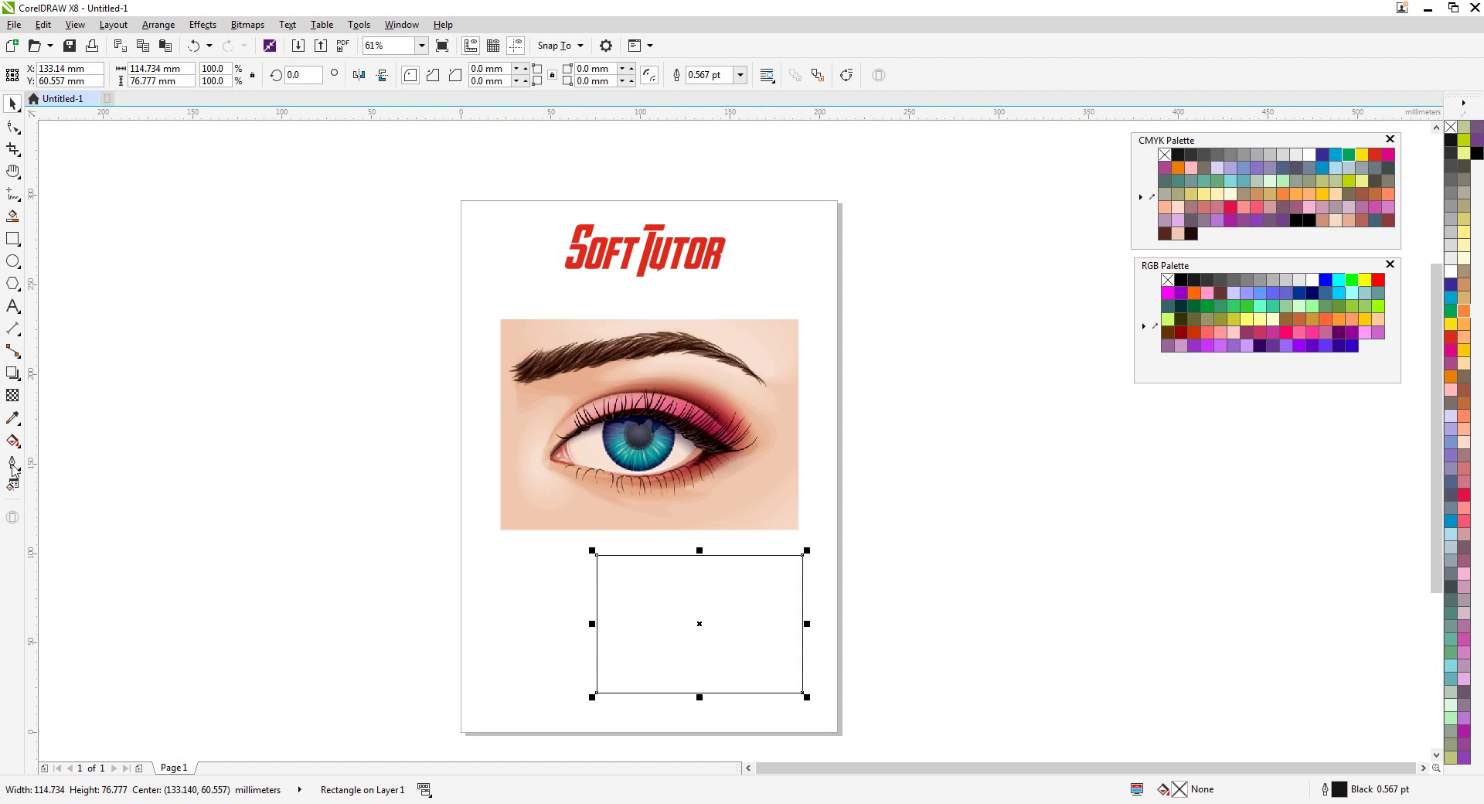
Sample the skin tone from the eye image with the Color Eyedropper and fill the rectangle below with it
click(13, 417)
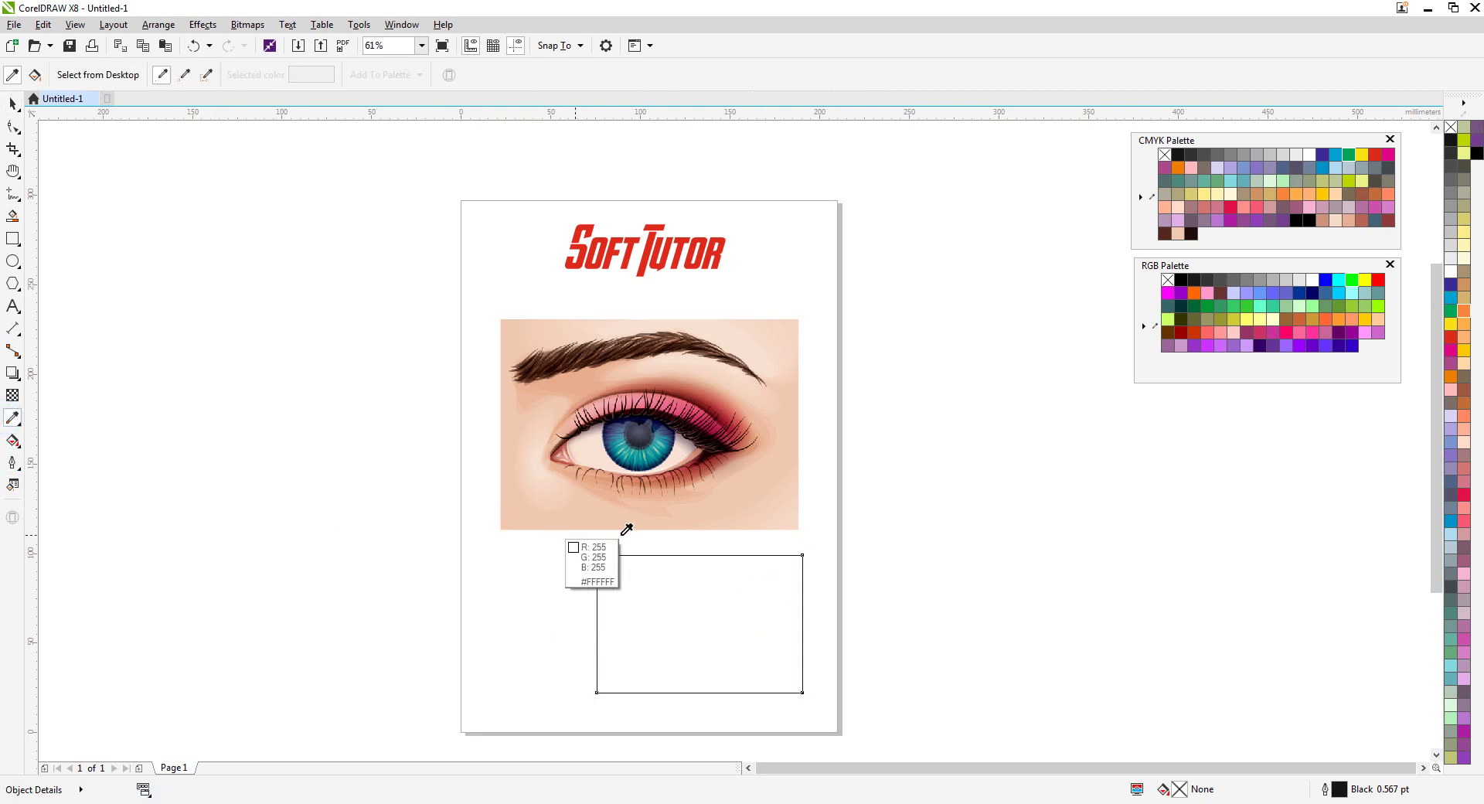
click(574, 508)
click(670, 595)
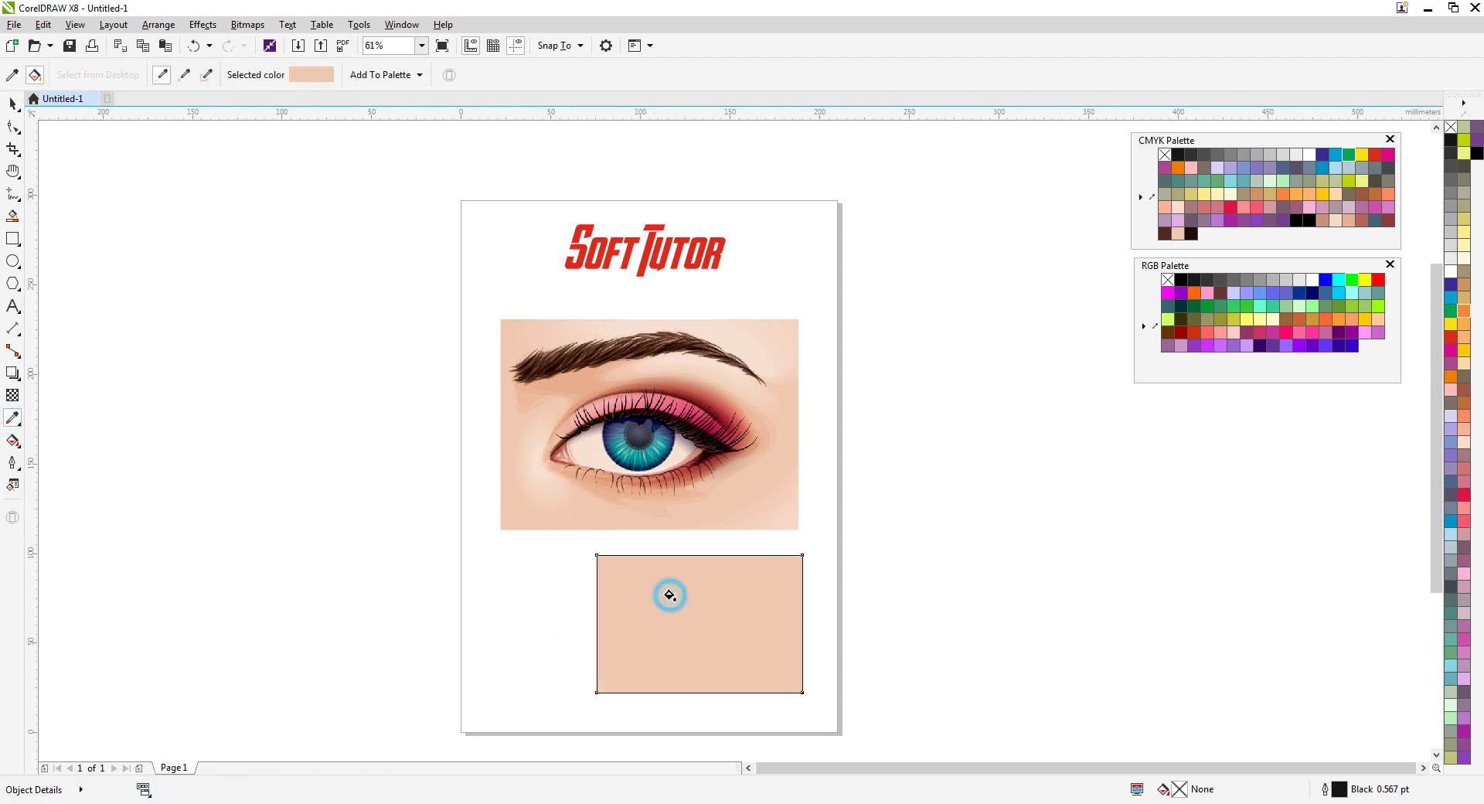
click(13, 103)
click(137, 360)
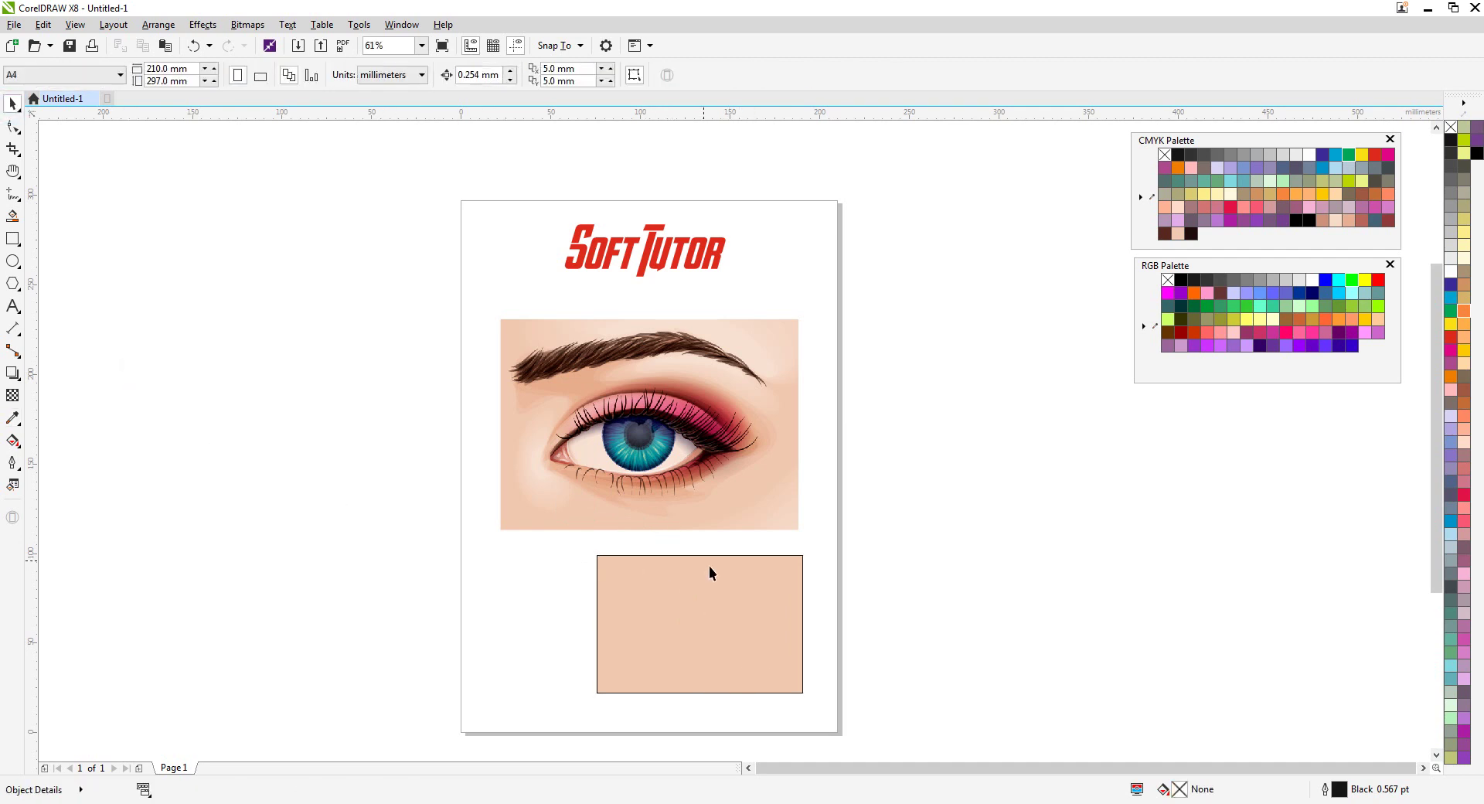
Remove the skin-tone fill from the rectangle below the eye image
click(679, 611)
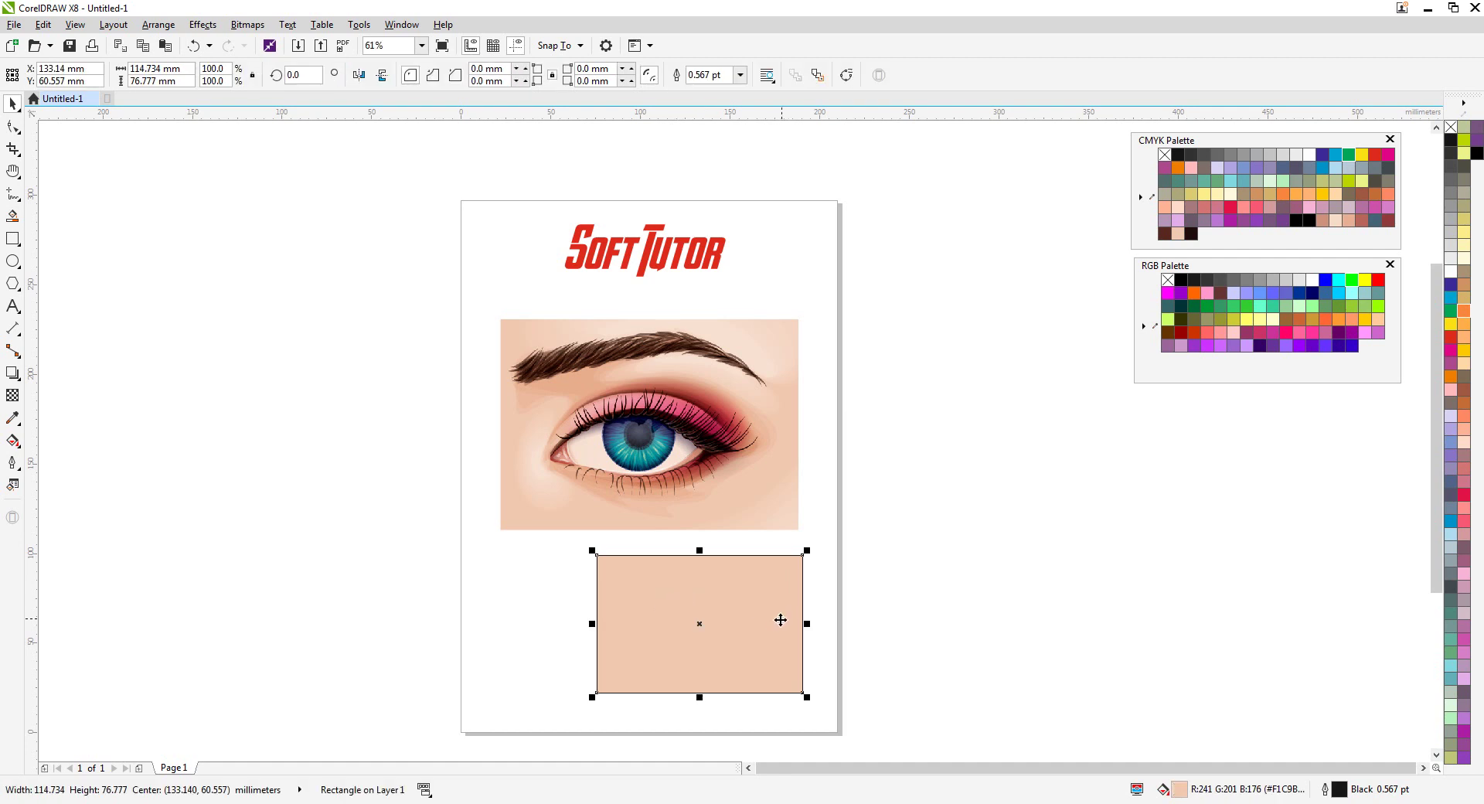
click(1439, 131)
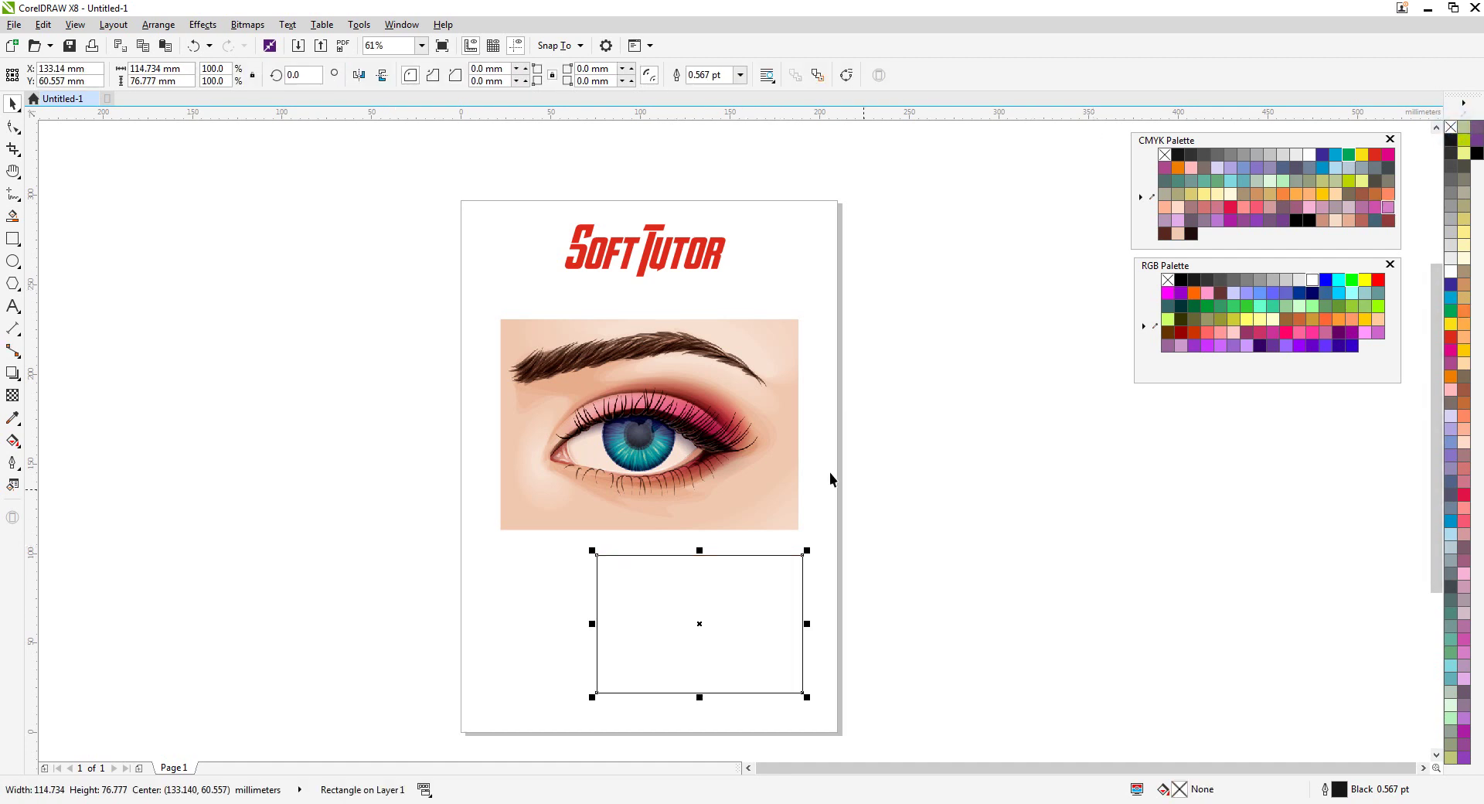
click(761, 433)
click(1103, 656)
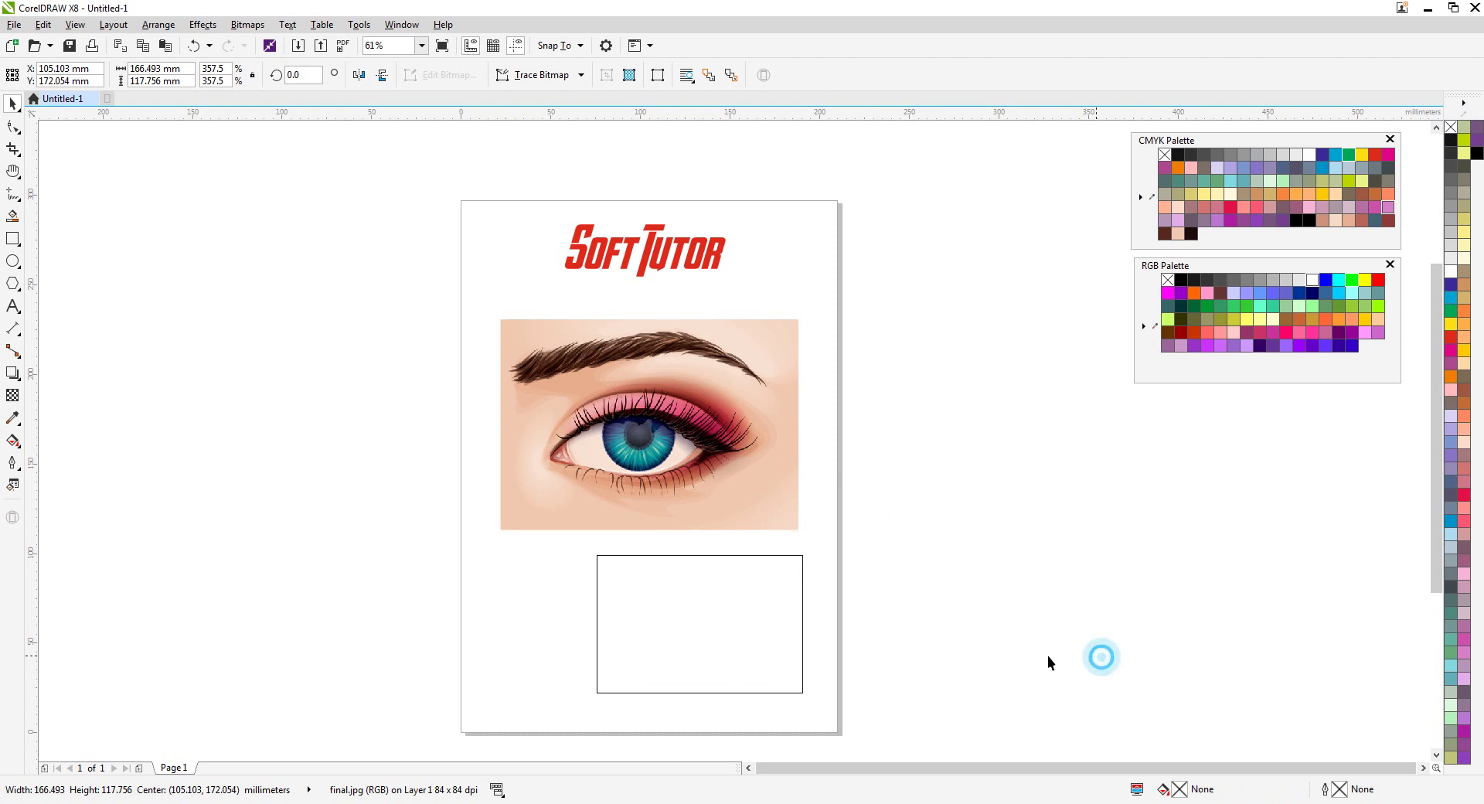
Try the brown outline color C 9, M 51, Y 85, K 21 for the rectangle in Outline Pen, then discard the change
click(695, 670)
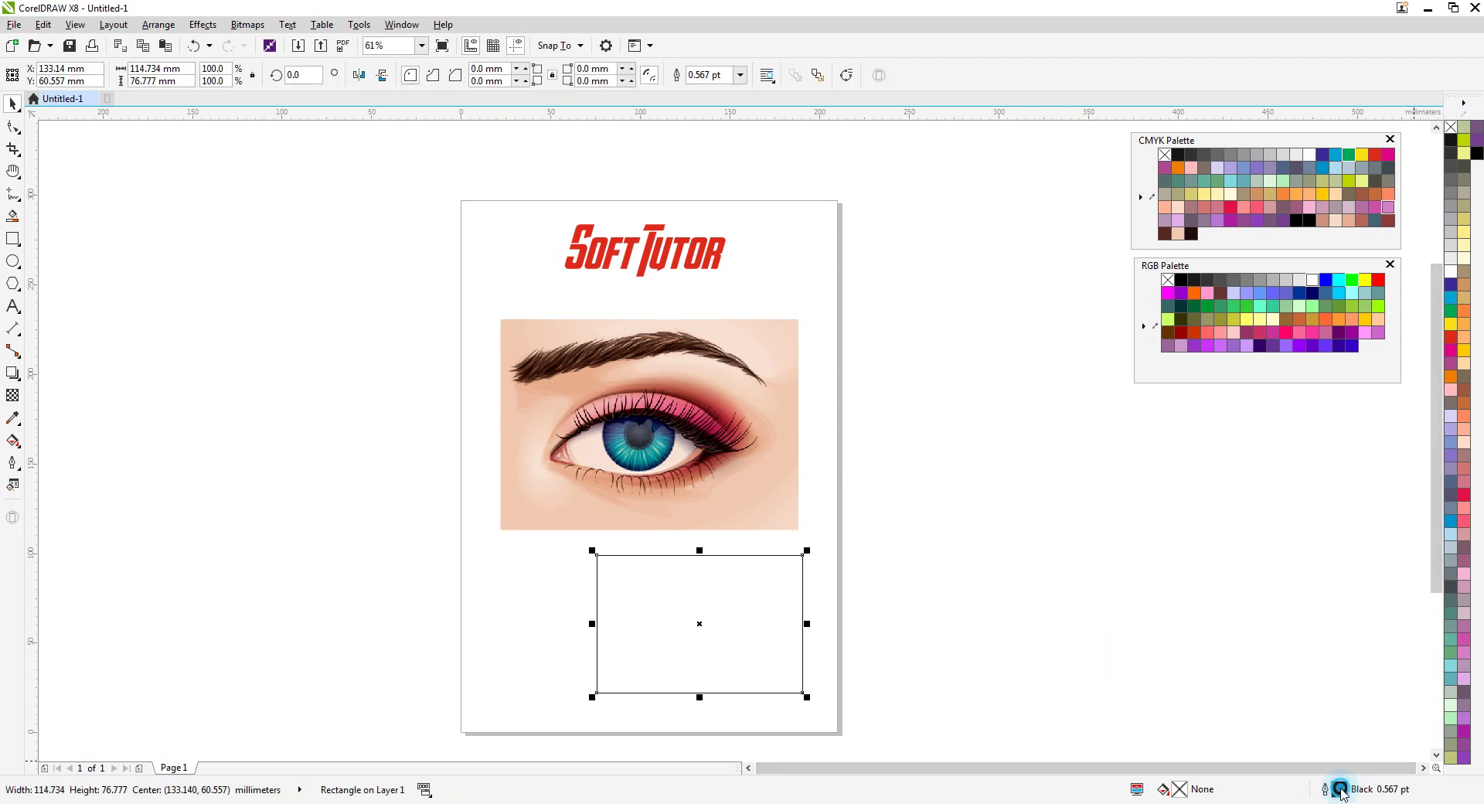
double_click(1327, 787)
drag(698, 244, 821, 249)
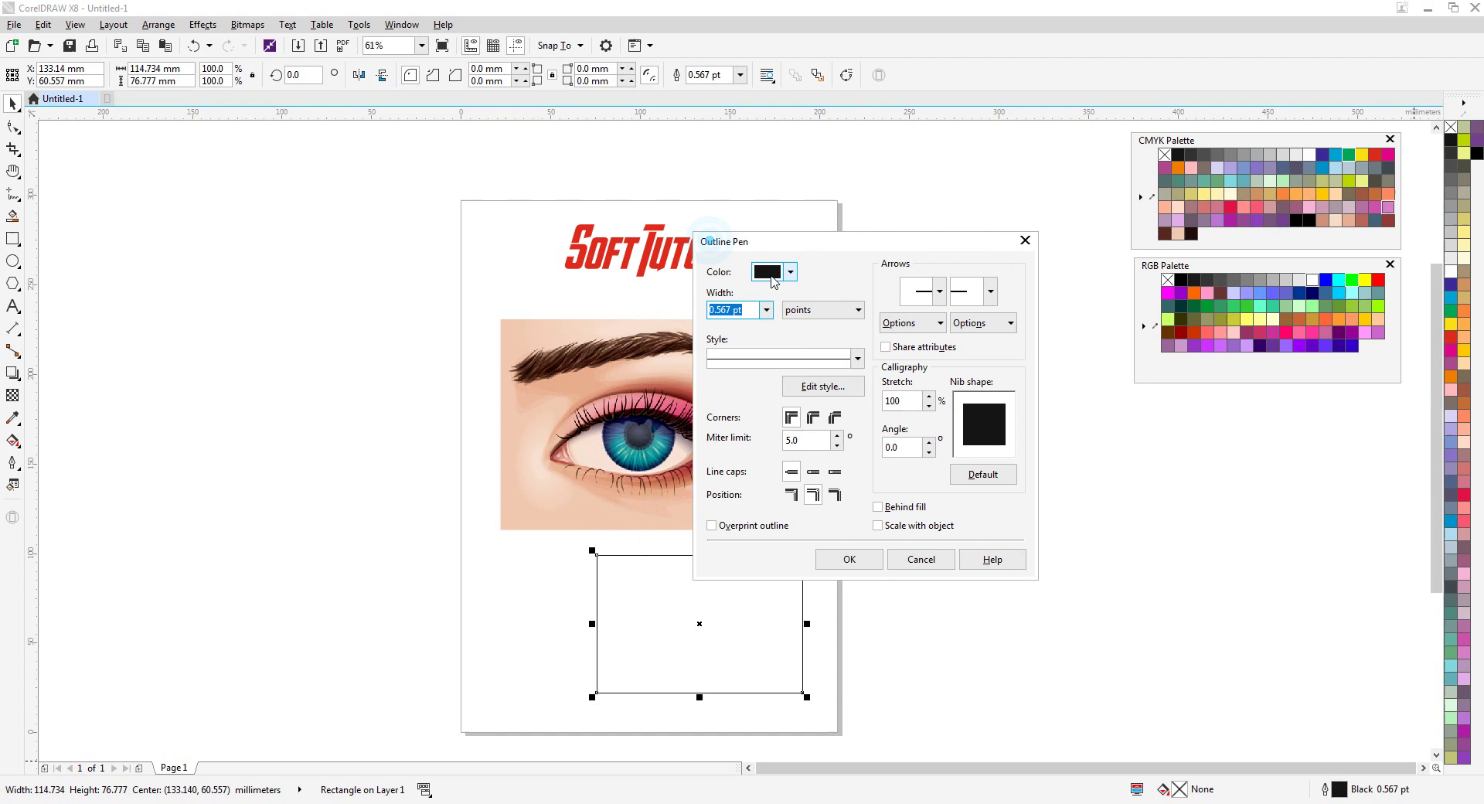
click(773, 272)
mouse_move(823, 388)
mouse_down()
mouse_move(806, 365)
mouse_move(825, 373)
mouse_up()
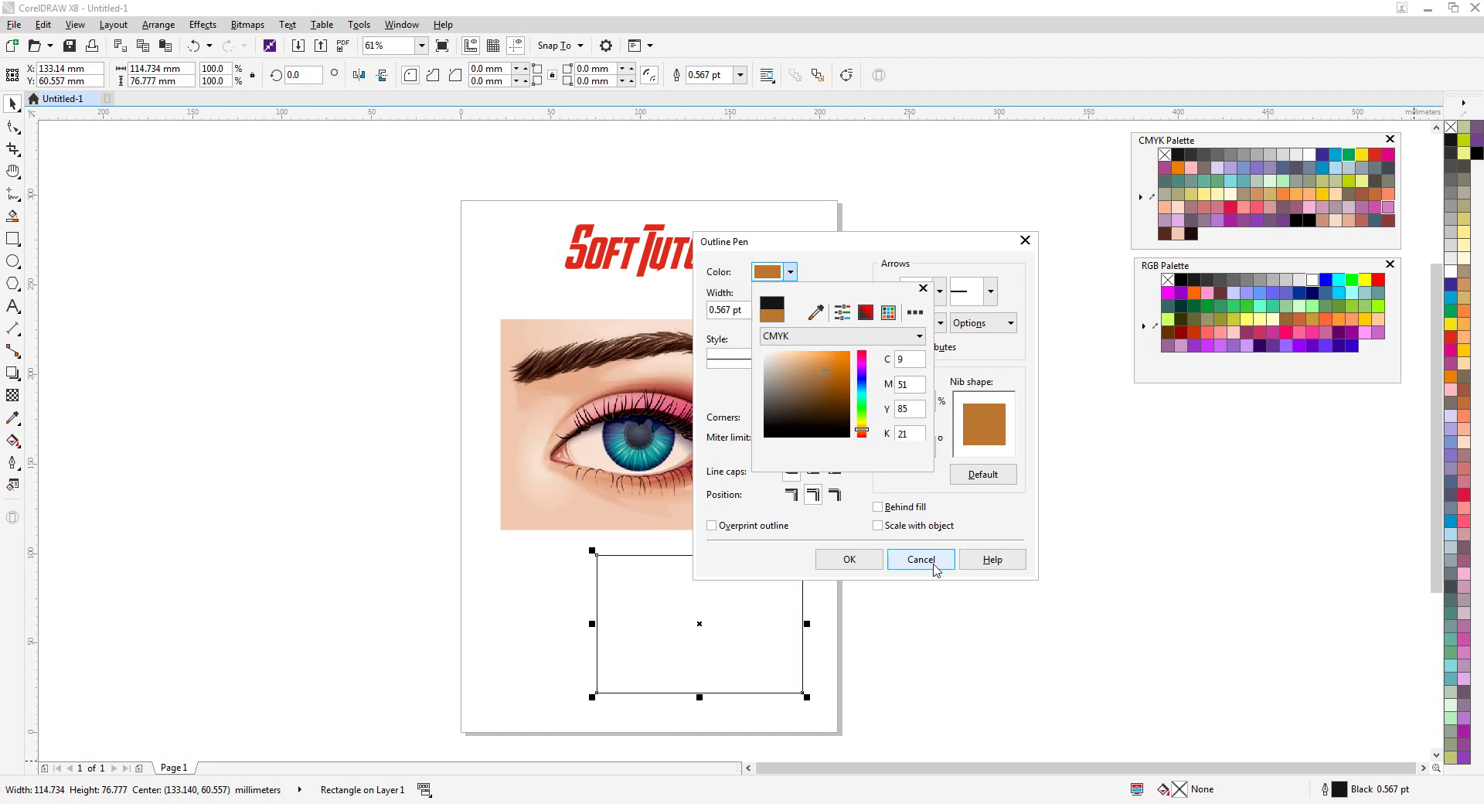
click(935, 569)
click(930, 559)
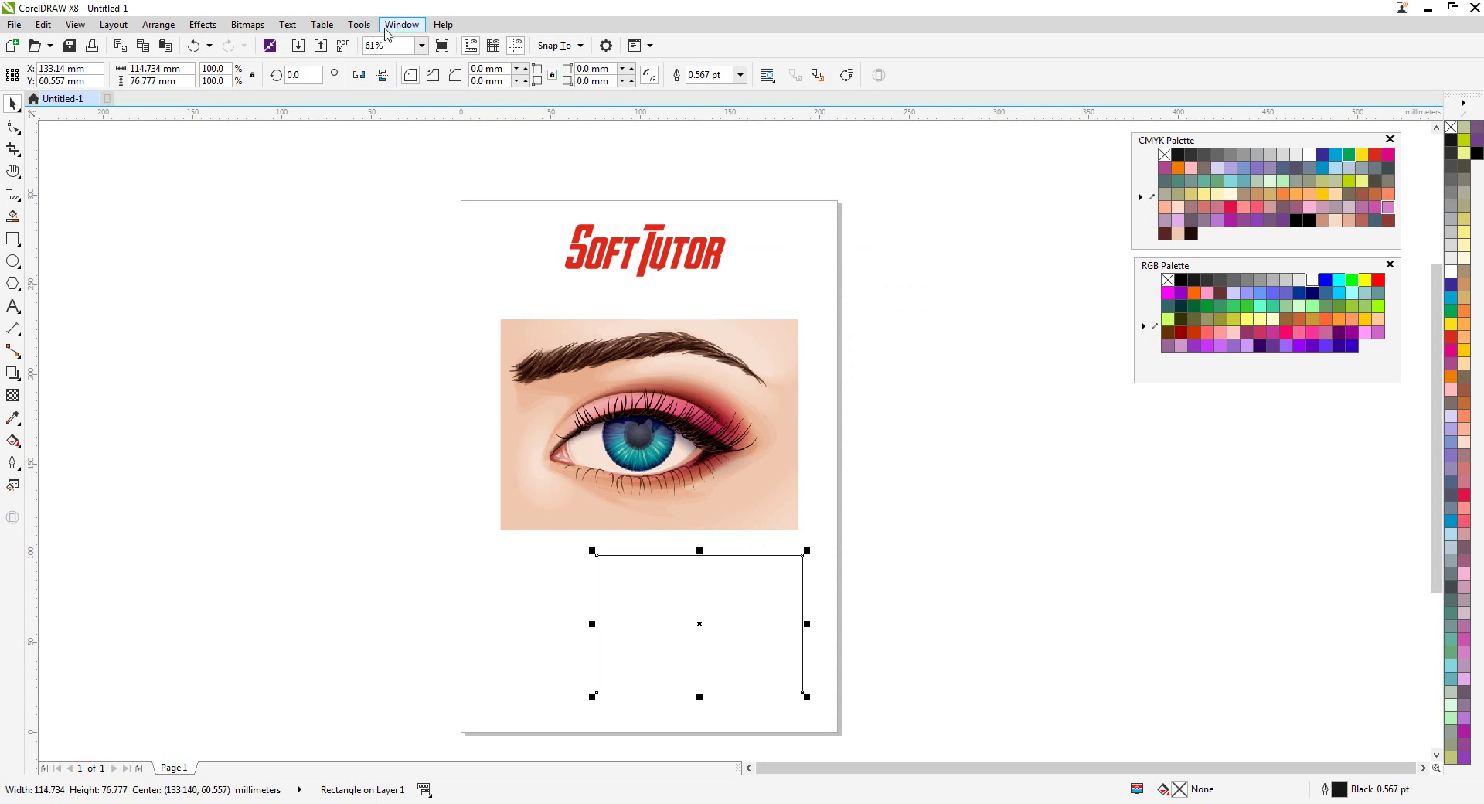
click(386, 30)
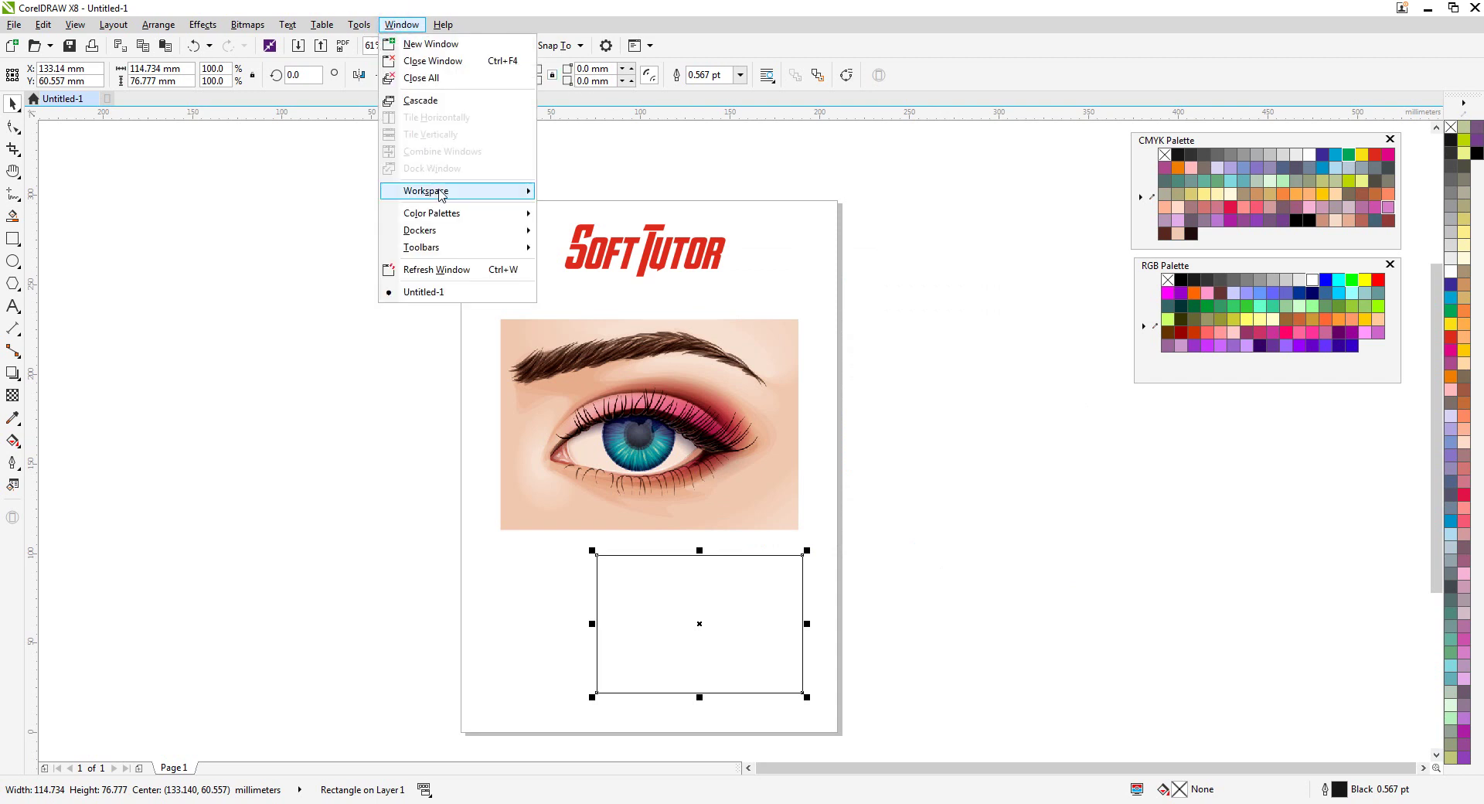
mouse_move(431, 237)
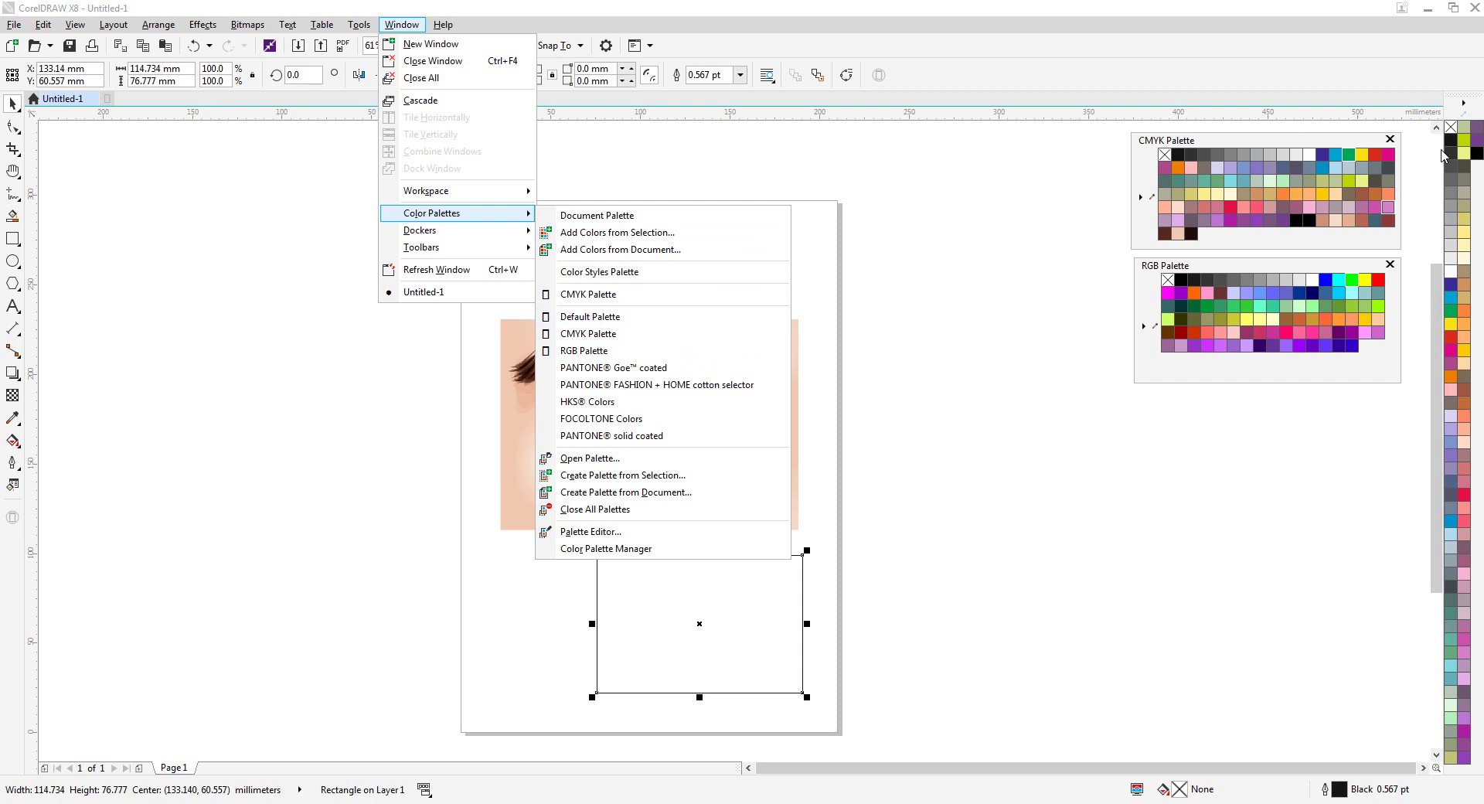
click(1269, 443)
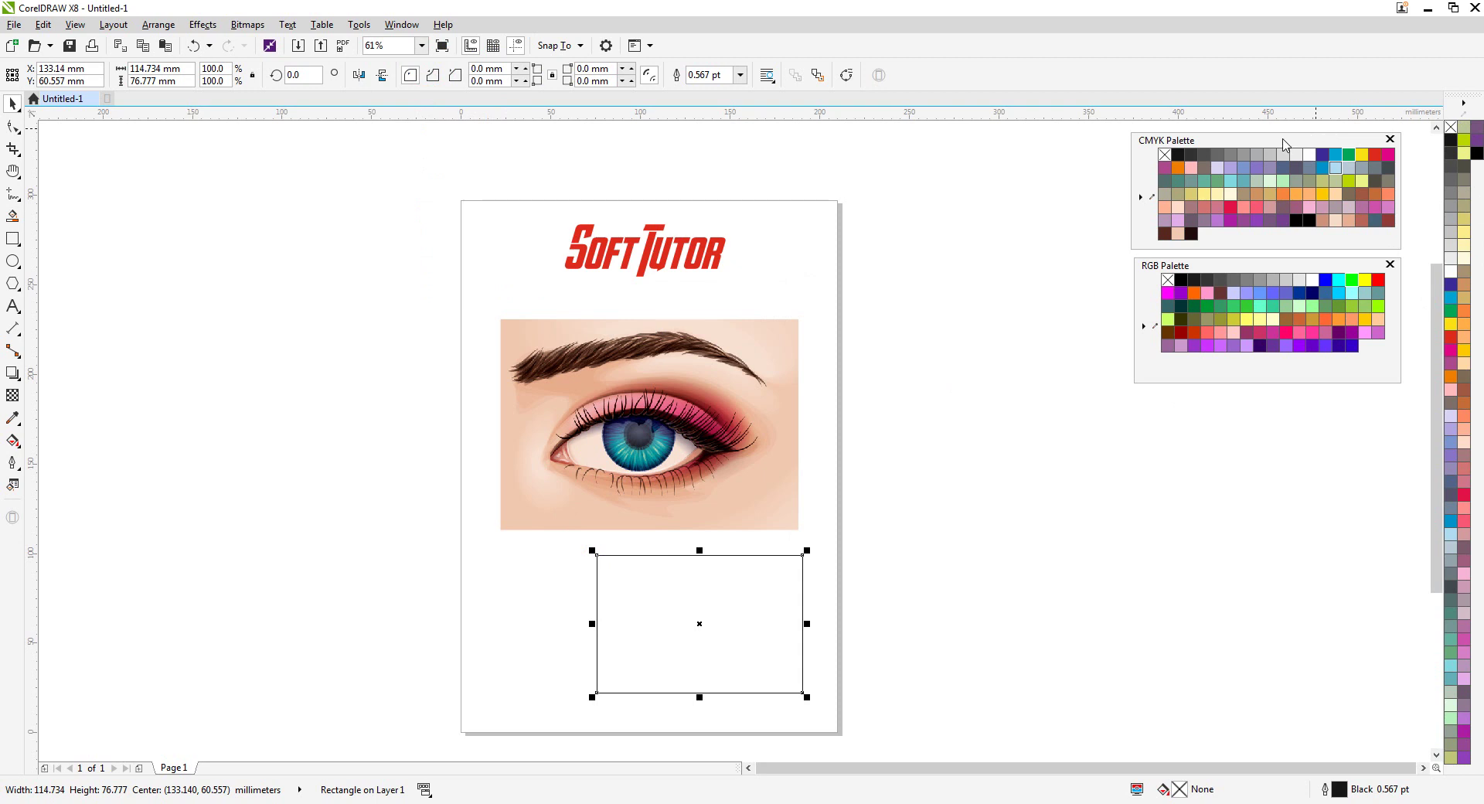
Reposition the floating RGB Palette and dock the CMYK Palette horizontally beneath the drawing area
drag(1326, 138, 1293, 135)
click(1319, 265)
drag(1318, 265, 1309, 280)
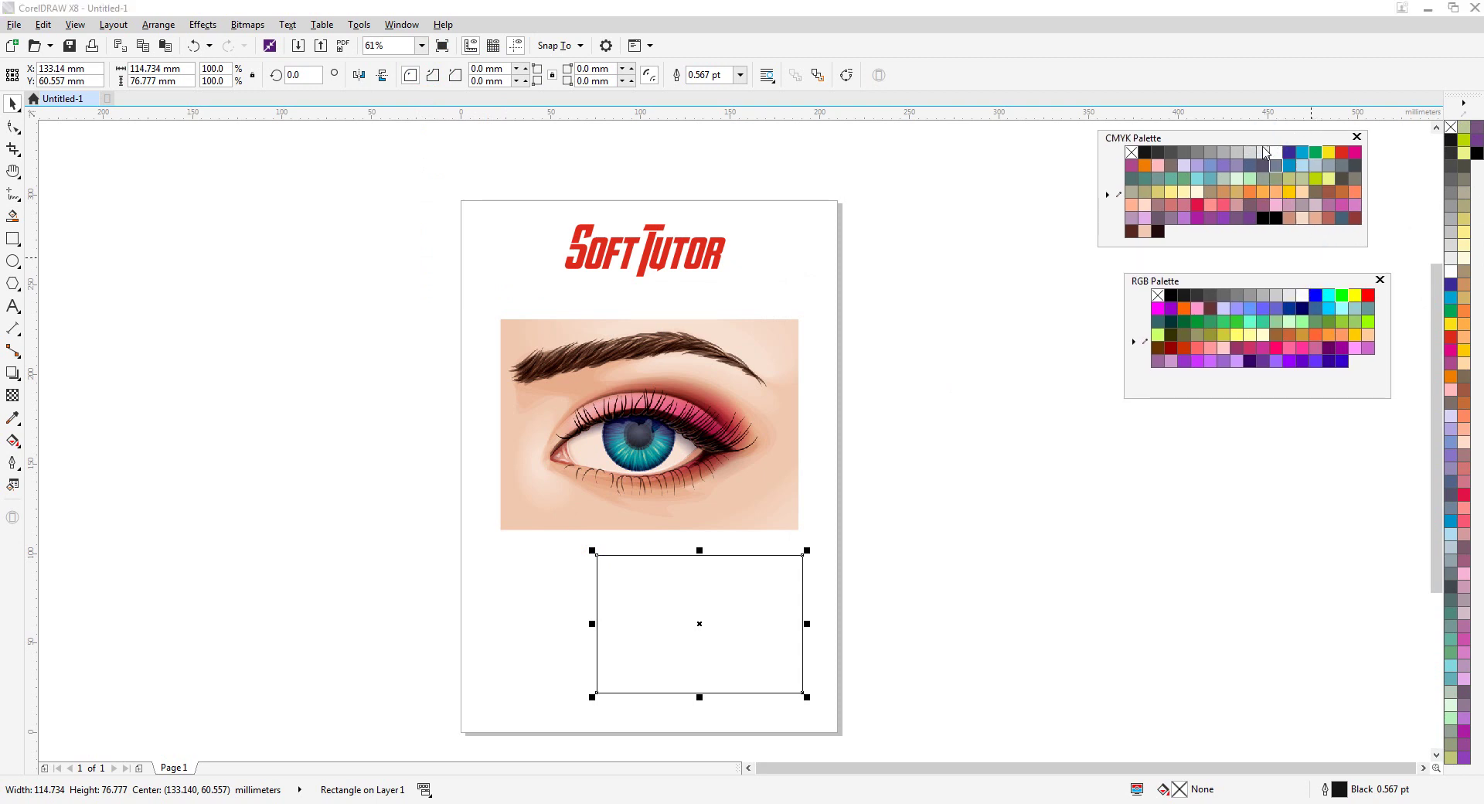
drag(1264, 132, 1184, 305)
mouse_move(1222, 219)
mouse_down()
mouse_move(1122, 435)
mouse_move(1103, 563)
mouse_move(592, 610)
mouse_move(263, 611)
mouse_move(258, 779)
mouse_move(263, 699)
mouse_move(282, 778)
mouse_up()
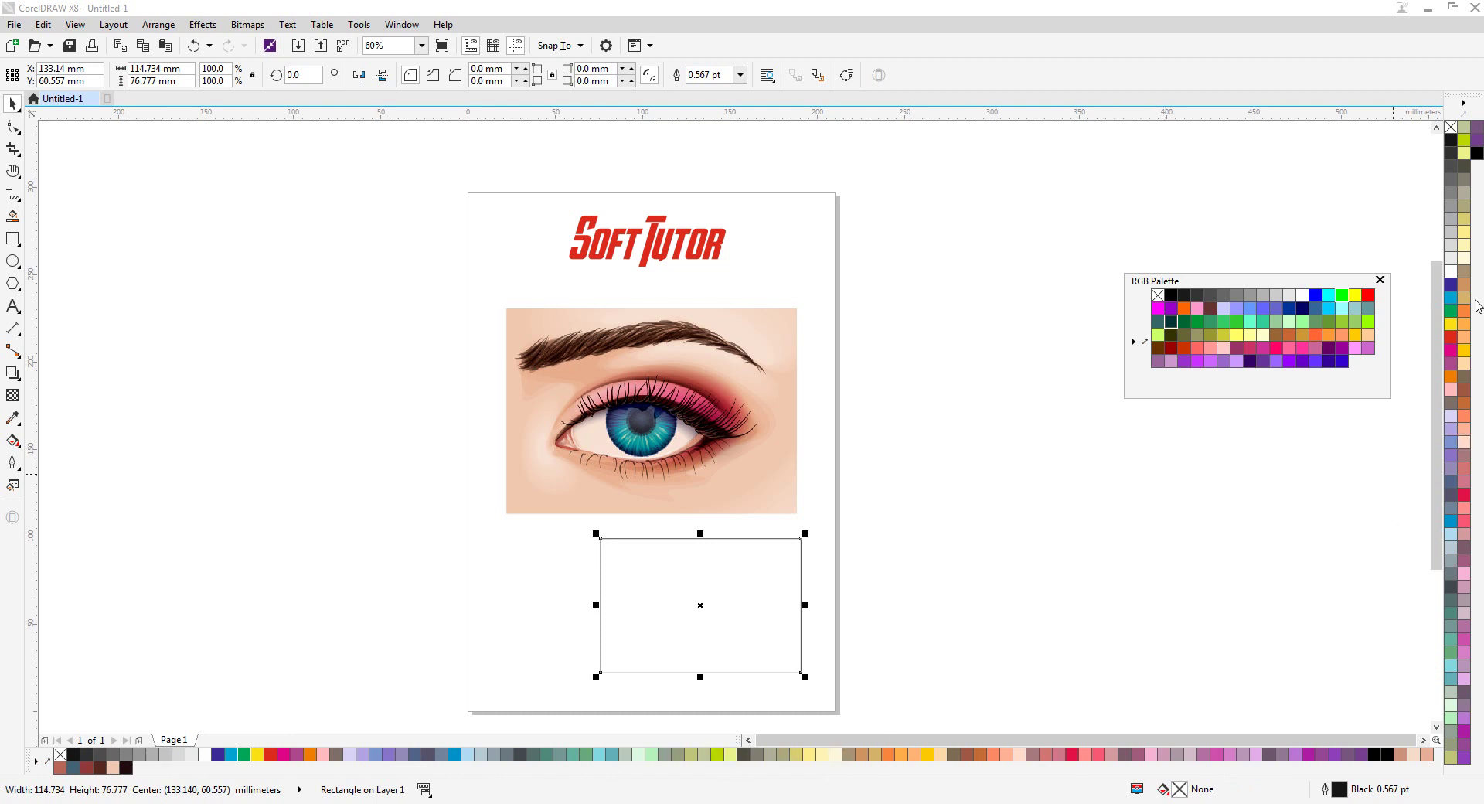
Start adding colors from the eye bitmap to the palette beneath the drawing area and move the dialog clear of the image
click(1106, 518)
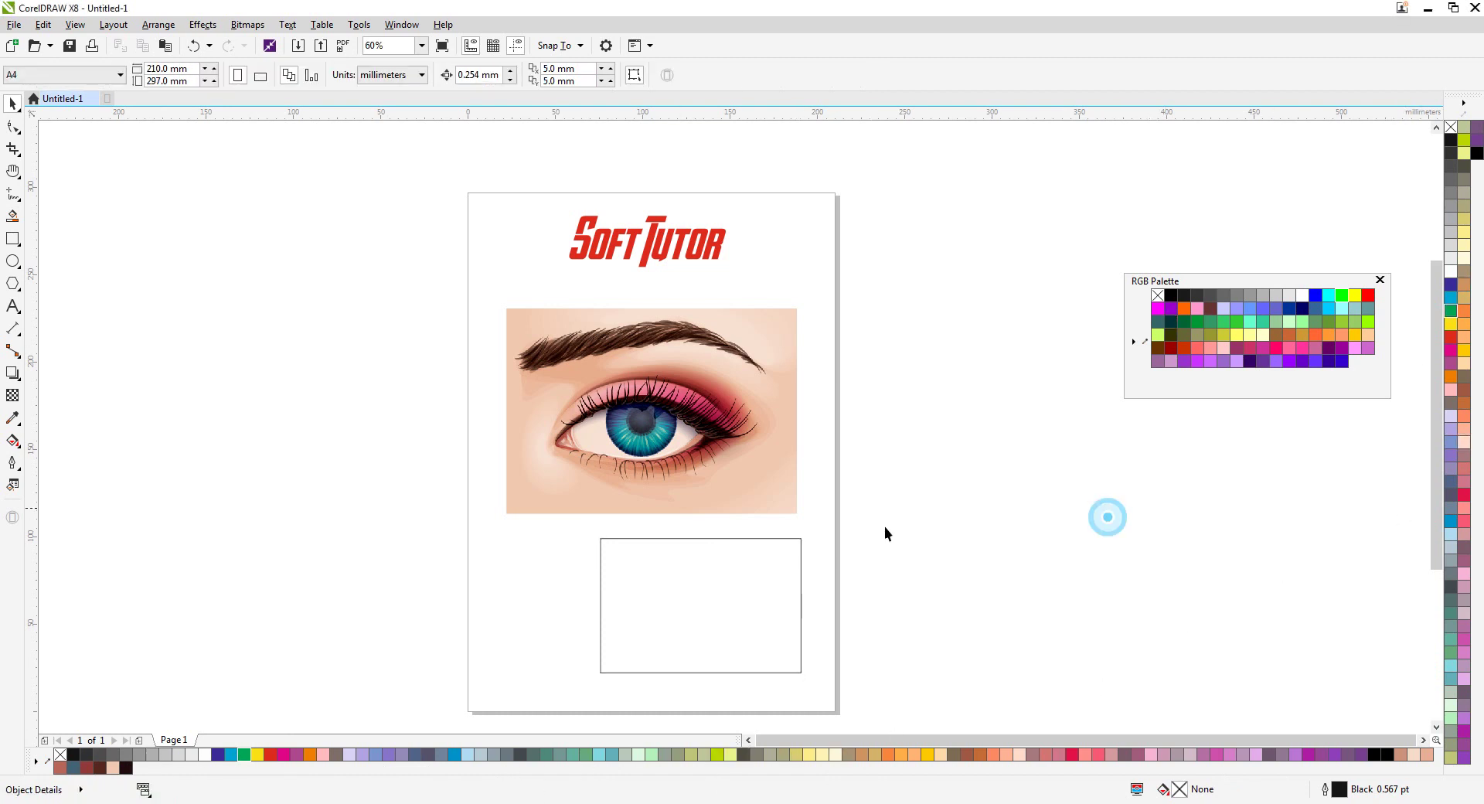
click(654, 335)
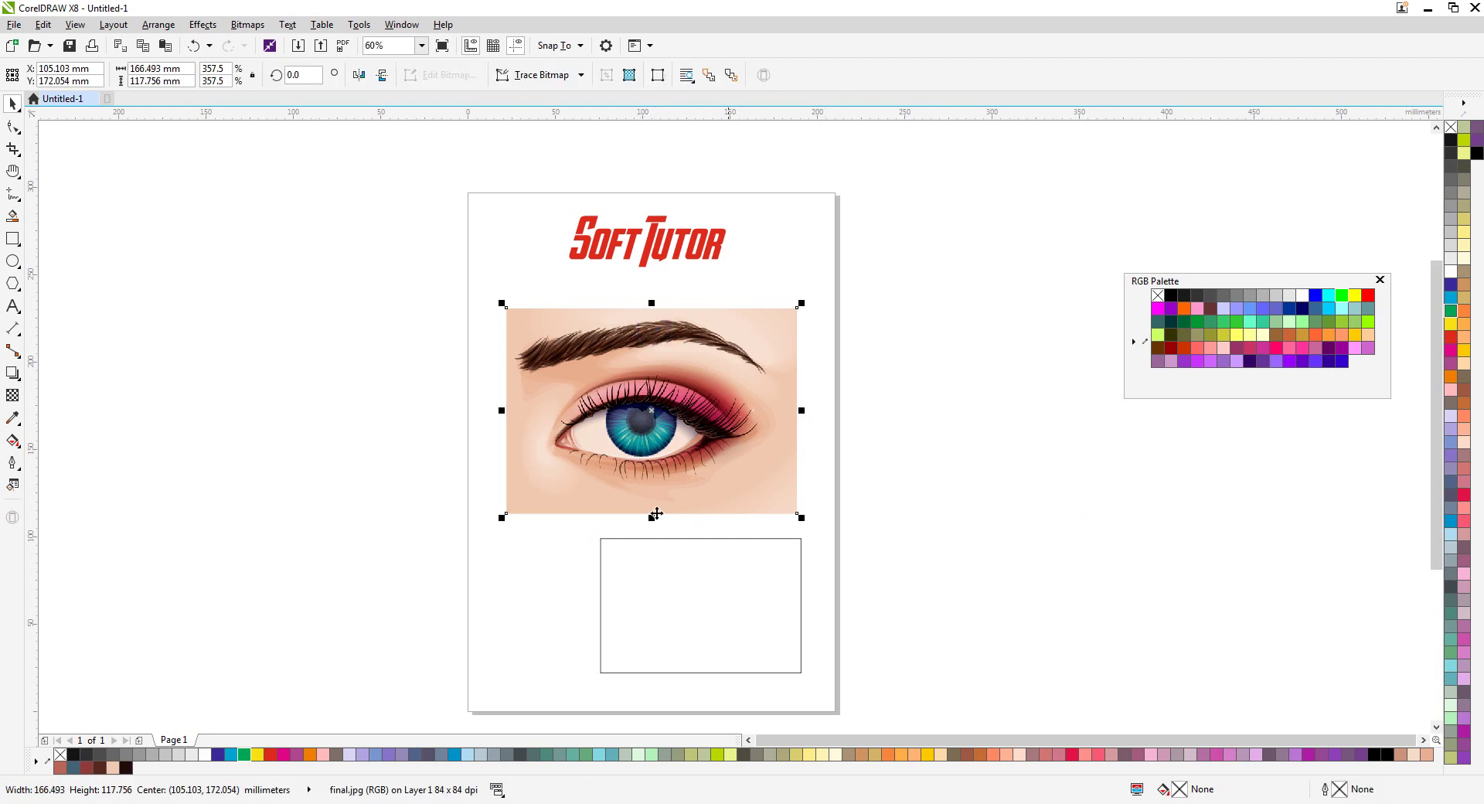
click(680, 593)
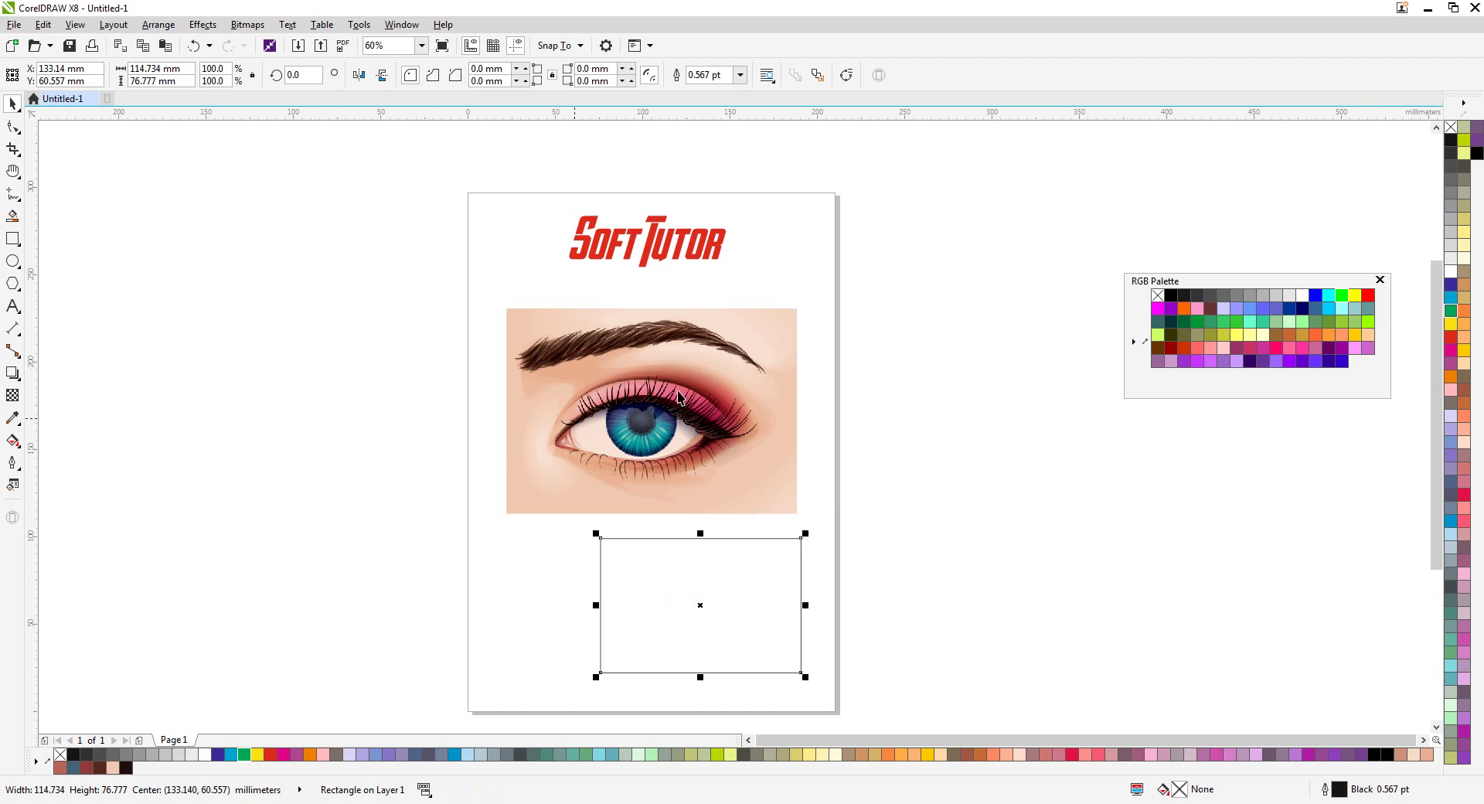
click(670, 421)
drag(671, 364, 132, 771)
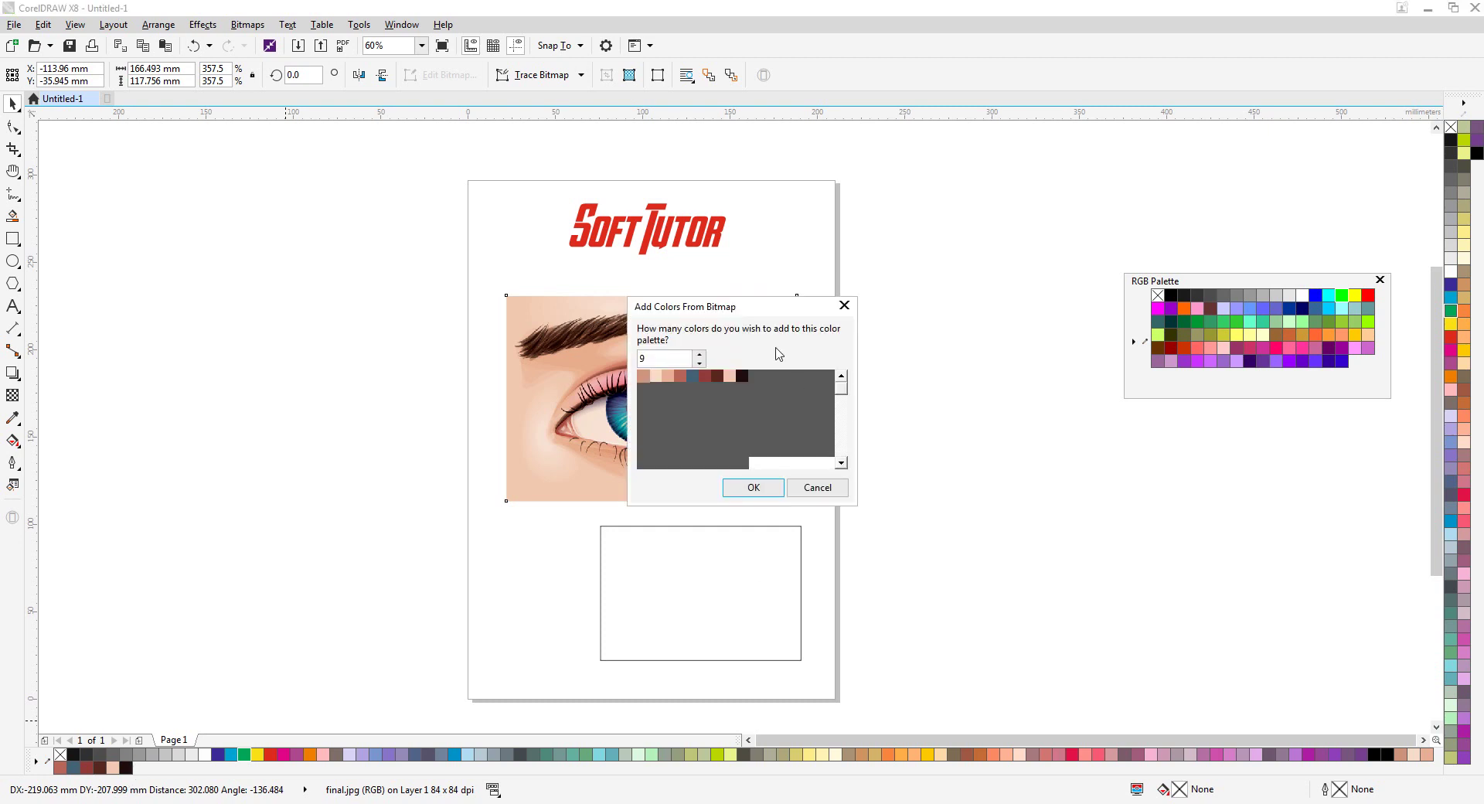
drag(744, 314, 974, 394)
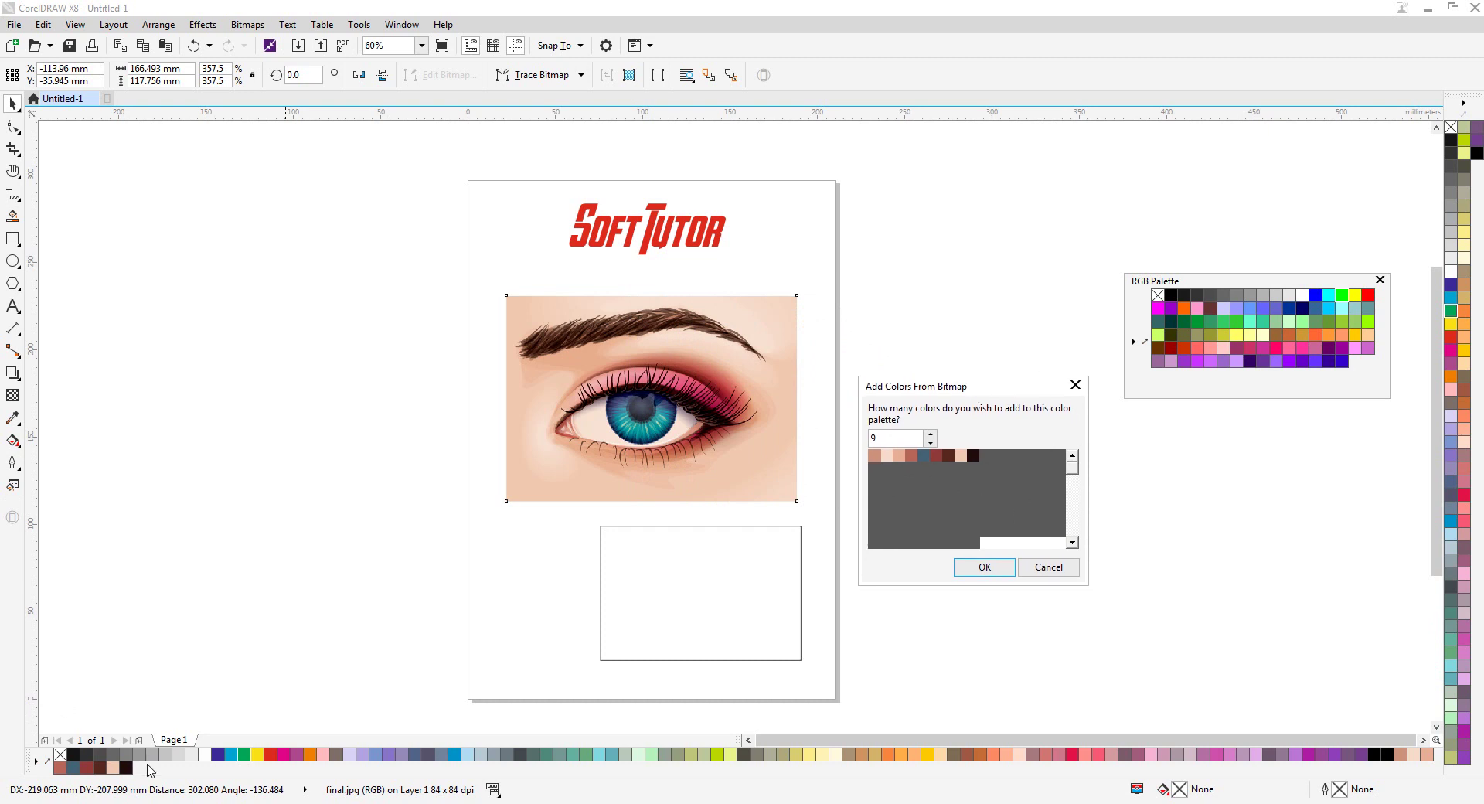
drag(981, 386, 947, 359)
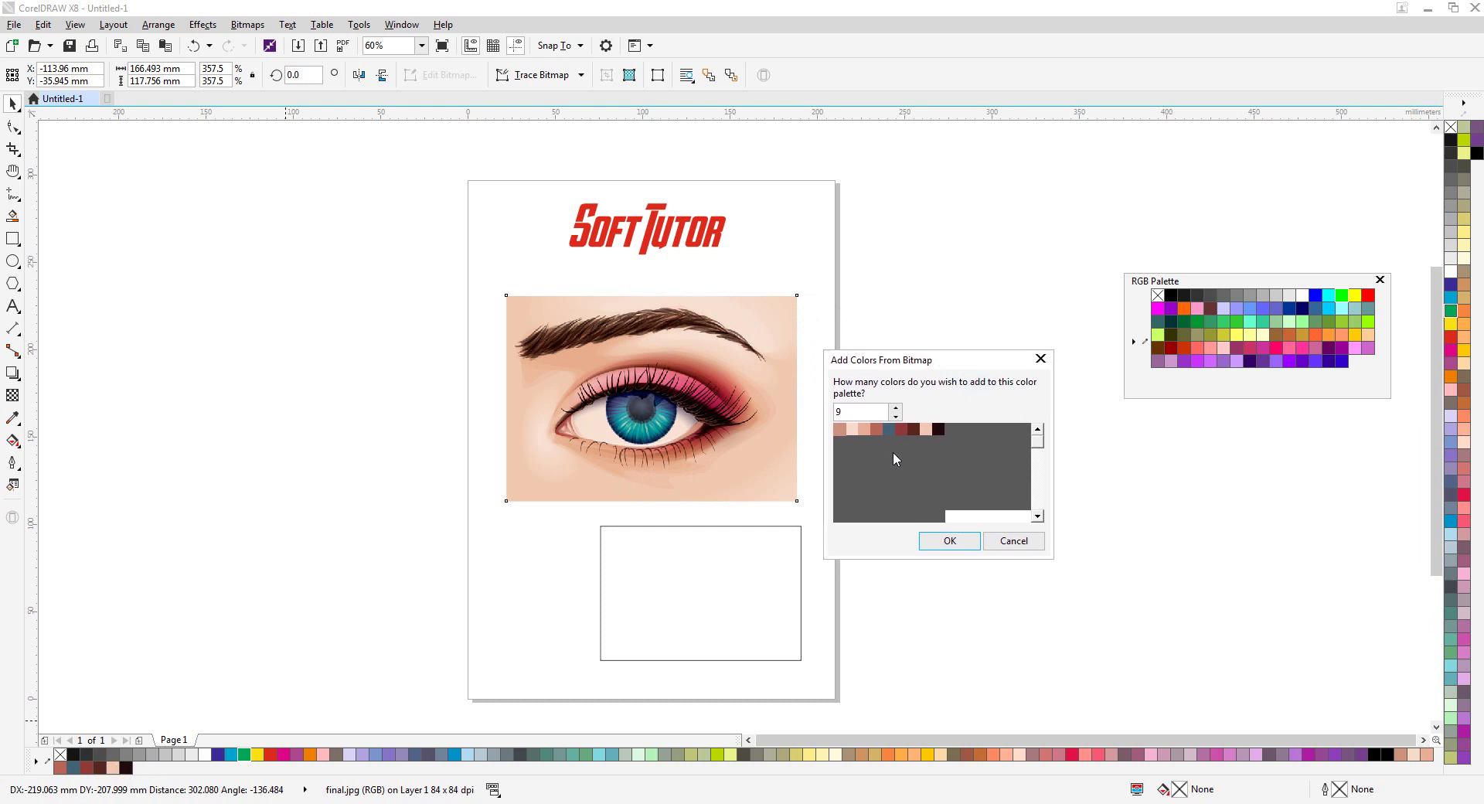
Set the number of colors to extract from the eye bitmap to 38 and add them to the palette
double_click(858, 411)
text(14)
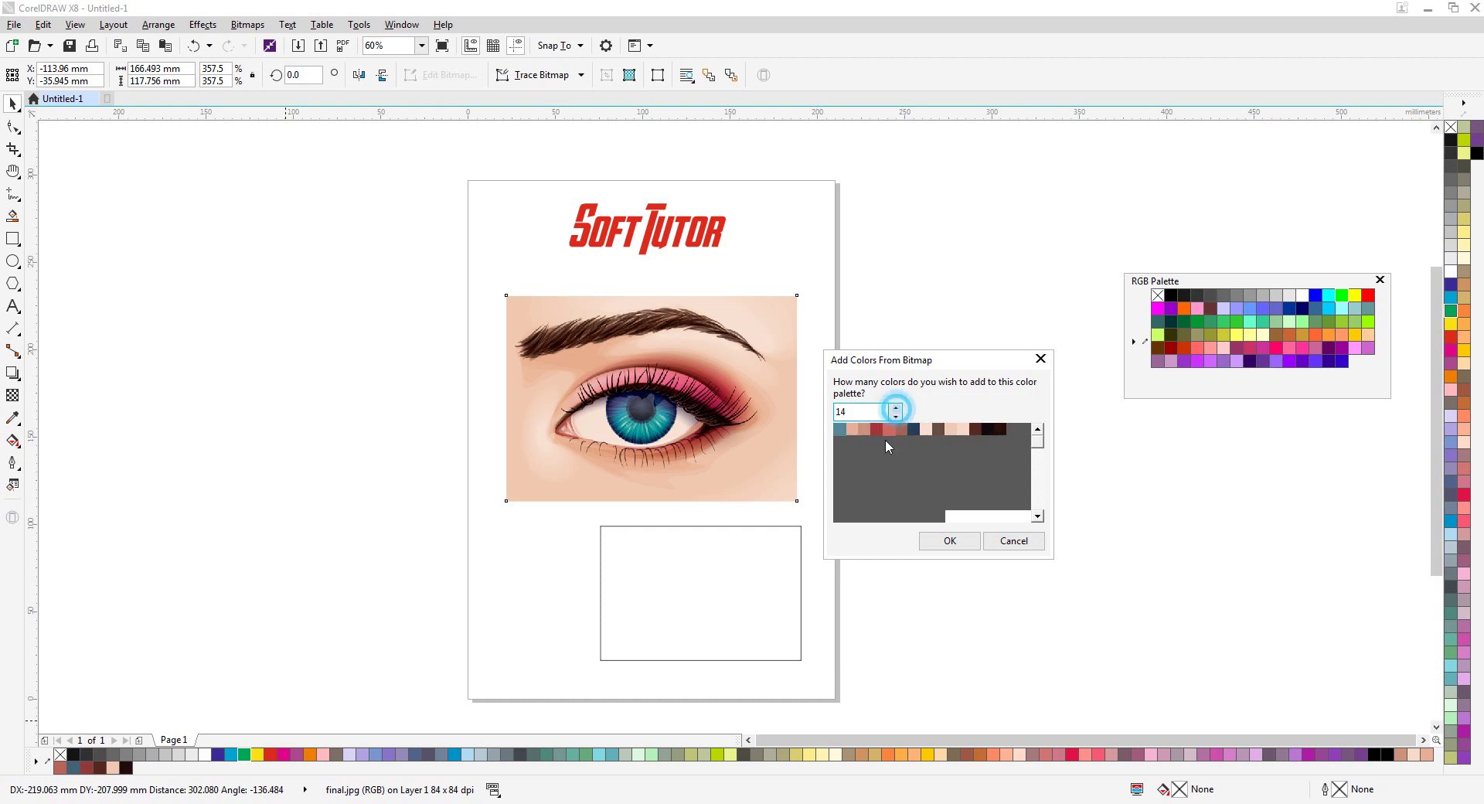
click(897, 408)
click(897, 408)
click(897, 409)
click(897, 408)
click(896, 409)
click(897, 408)
click(896, 408)
click(897, 408)
click(895, 416)
click(895, 416)
click(895, 417)
click(895, 417)
click(895, 417)
click(895, 417)
click(895, 416)
click(895, 416)
click(896, 417)
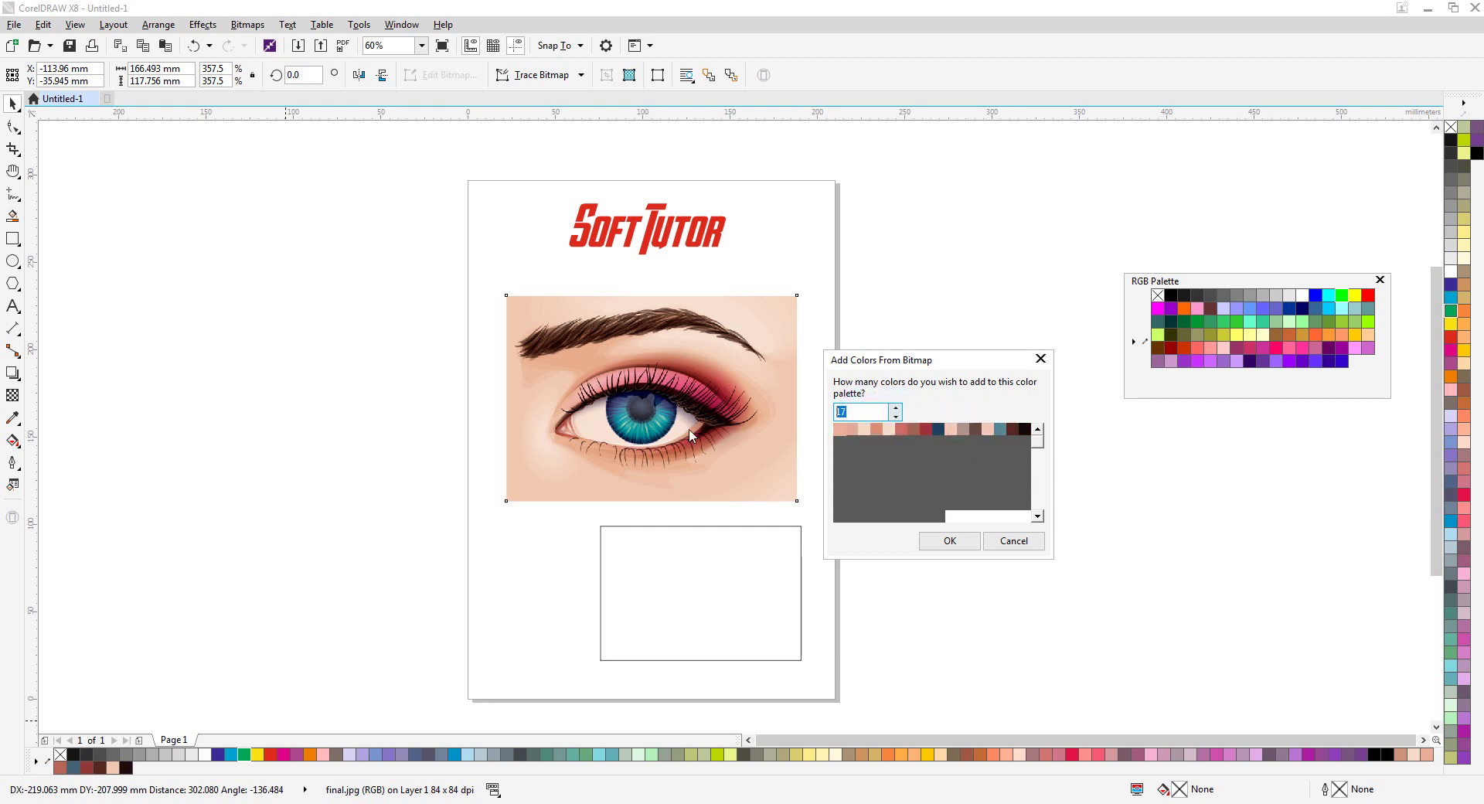
click(896, 408)
click(895, 408)
click(895, 409)
click(895, 408)
click(895, 408)
click(895, 409)
click(895, 409)
click(895, 408)
drag(895, 408, 895, 408)
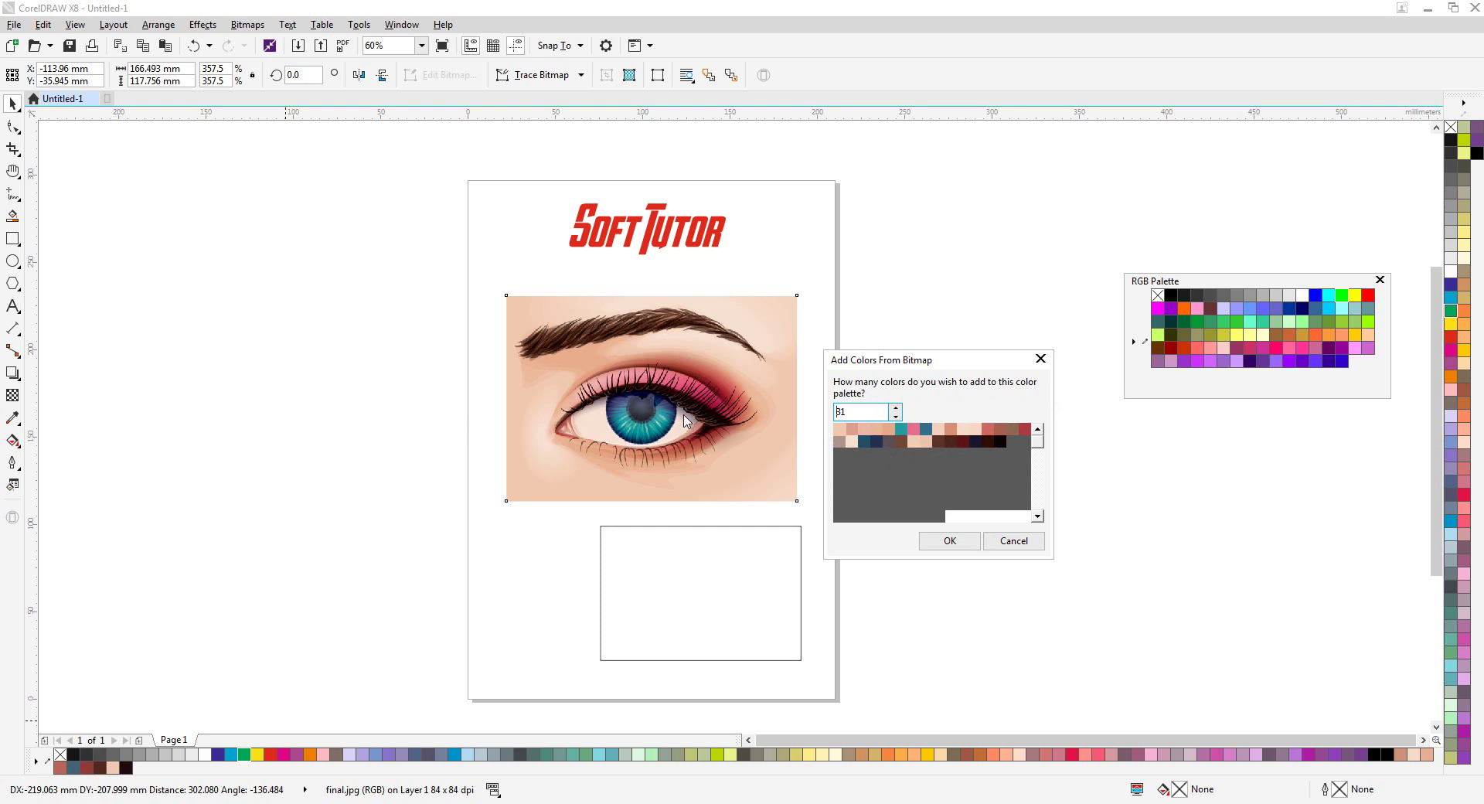
drag(895, 408, 895, 408)
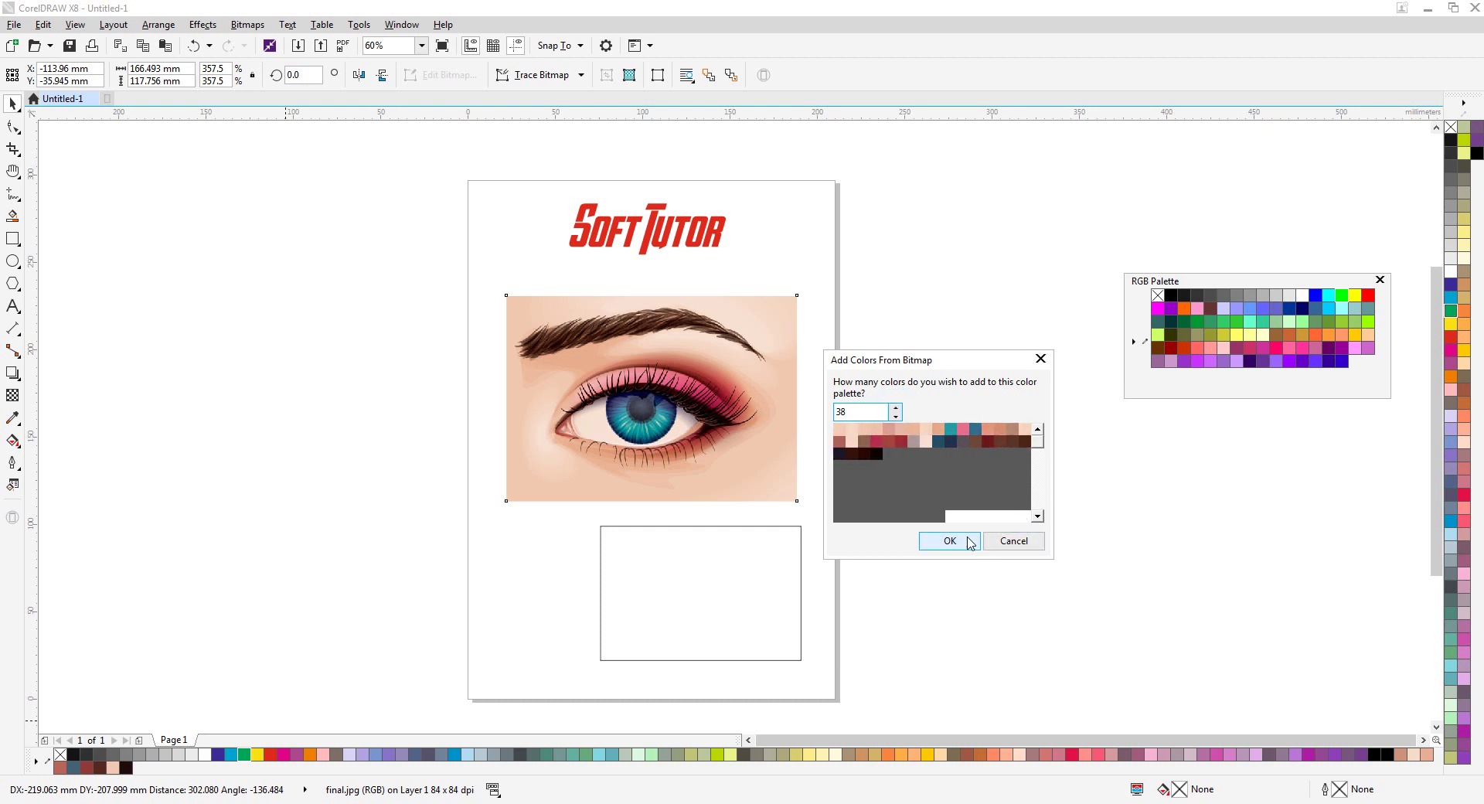
click(950, 540)
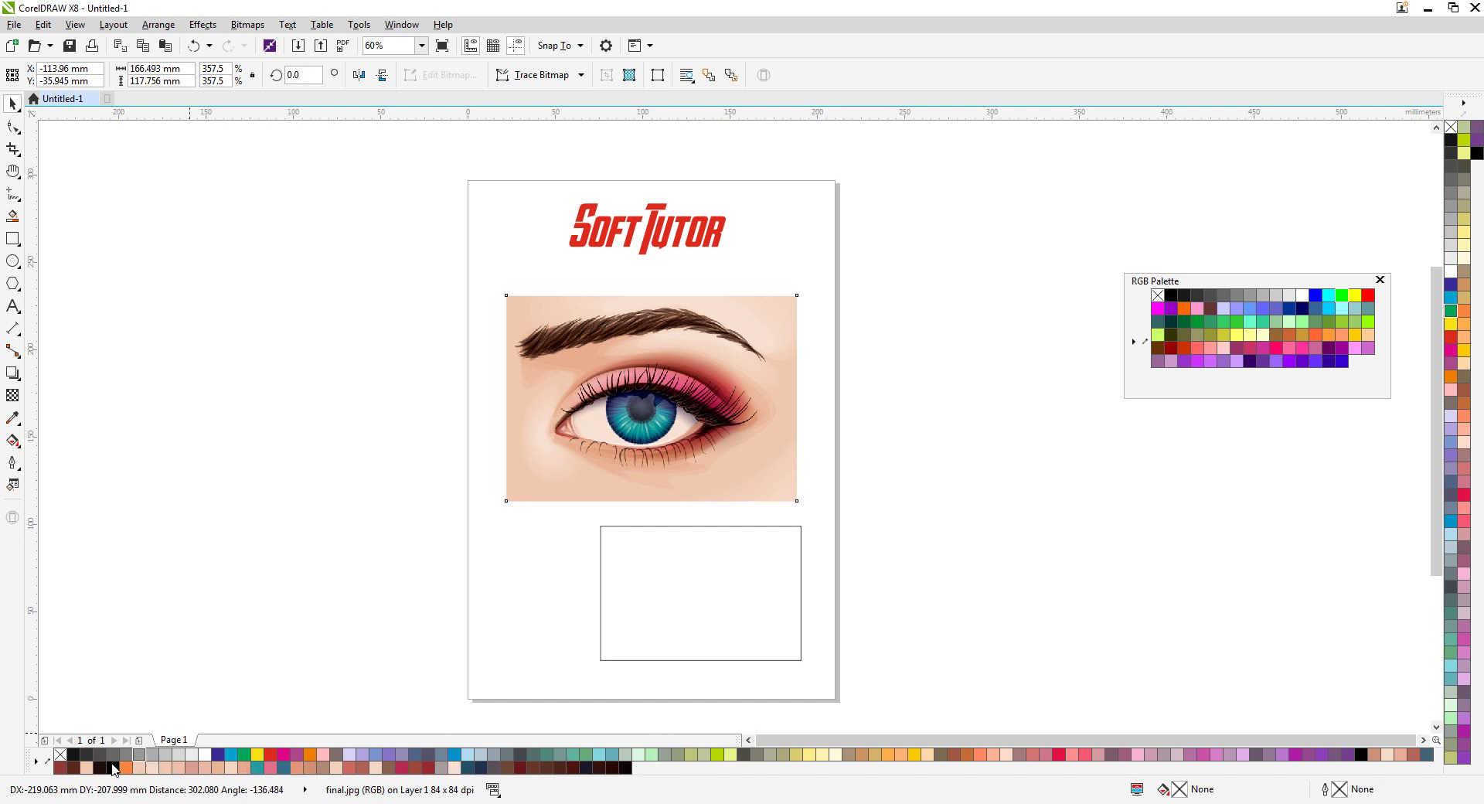
Fill the rectangle and two offset copies of it with crimson, tan and dark brown swatches extracted from the eye bitmap
click(901, 624)
click(729, 612)
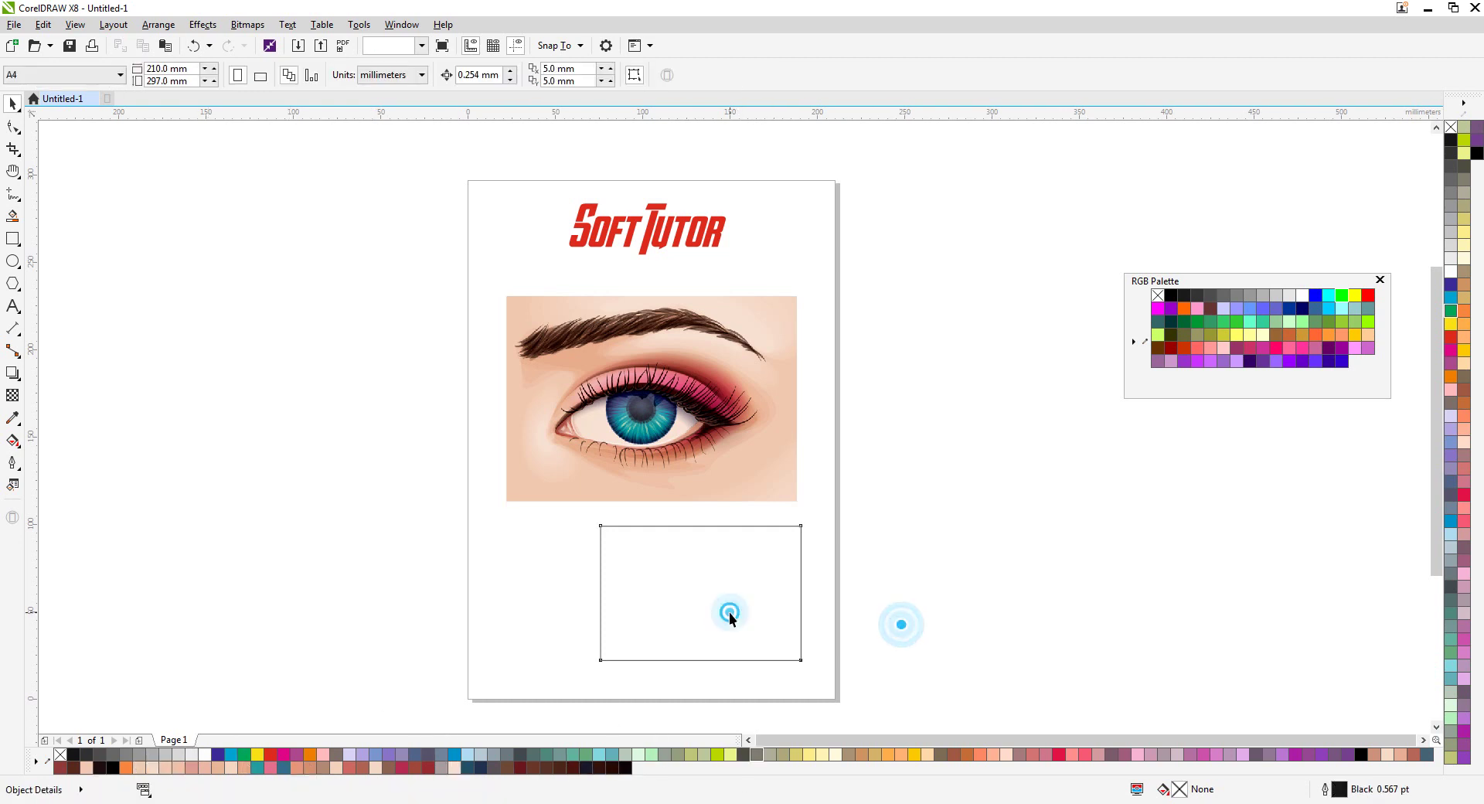
click(402, 767)
drag(754, 592, 504, 542)
click(309, 768)
key(ctrl+r)
drag(265, 524, 607, 518)
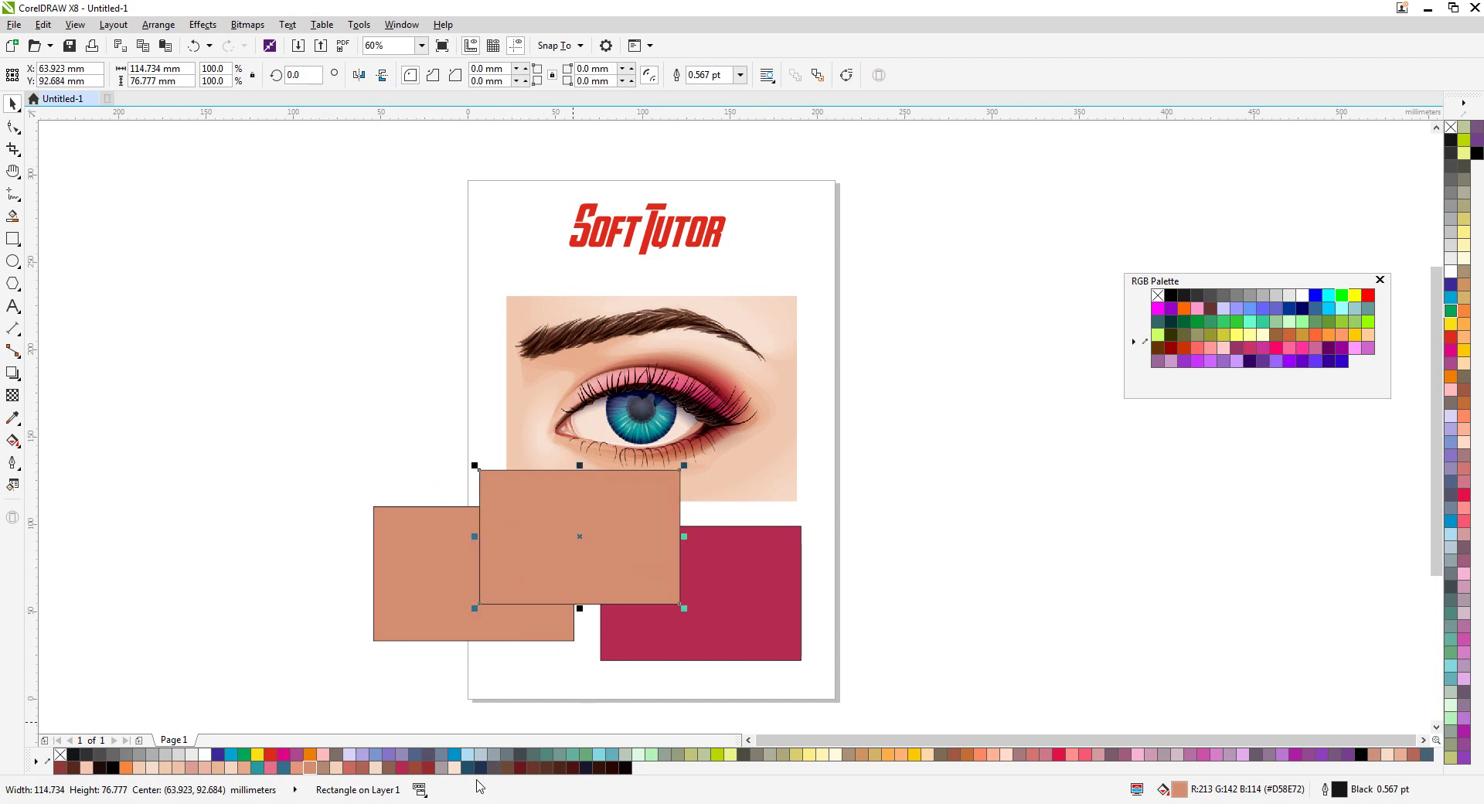
click(506, 768)
click(520, 767)
Delete all three filled rectangles around the eye image
drag(947, 446, 184, 687)
key(Delete)
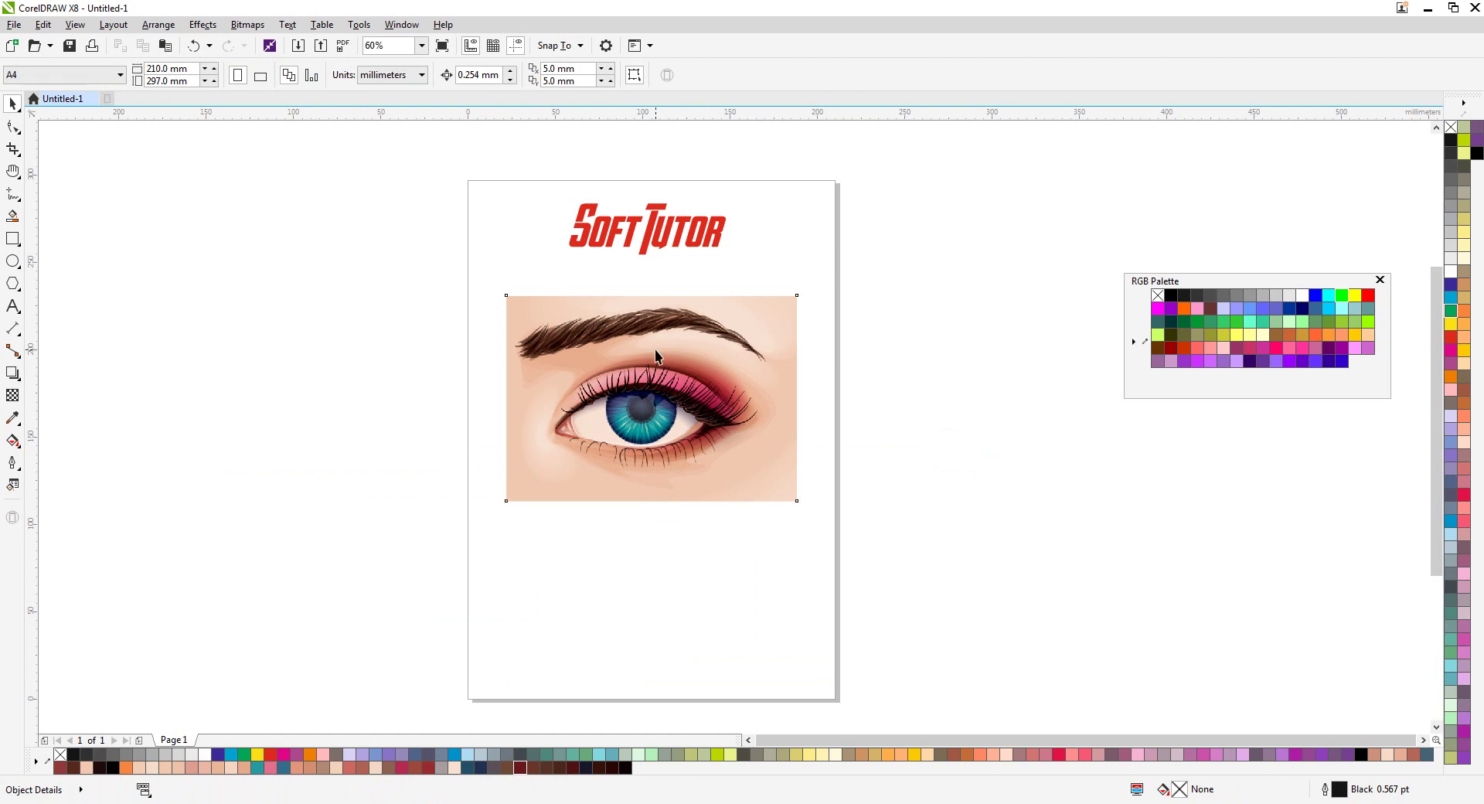
Move the eye image slightly lower on the page, centering it at about X 111 mm, Y 162 mm
click(655, 356)
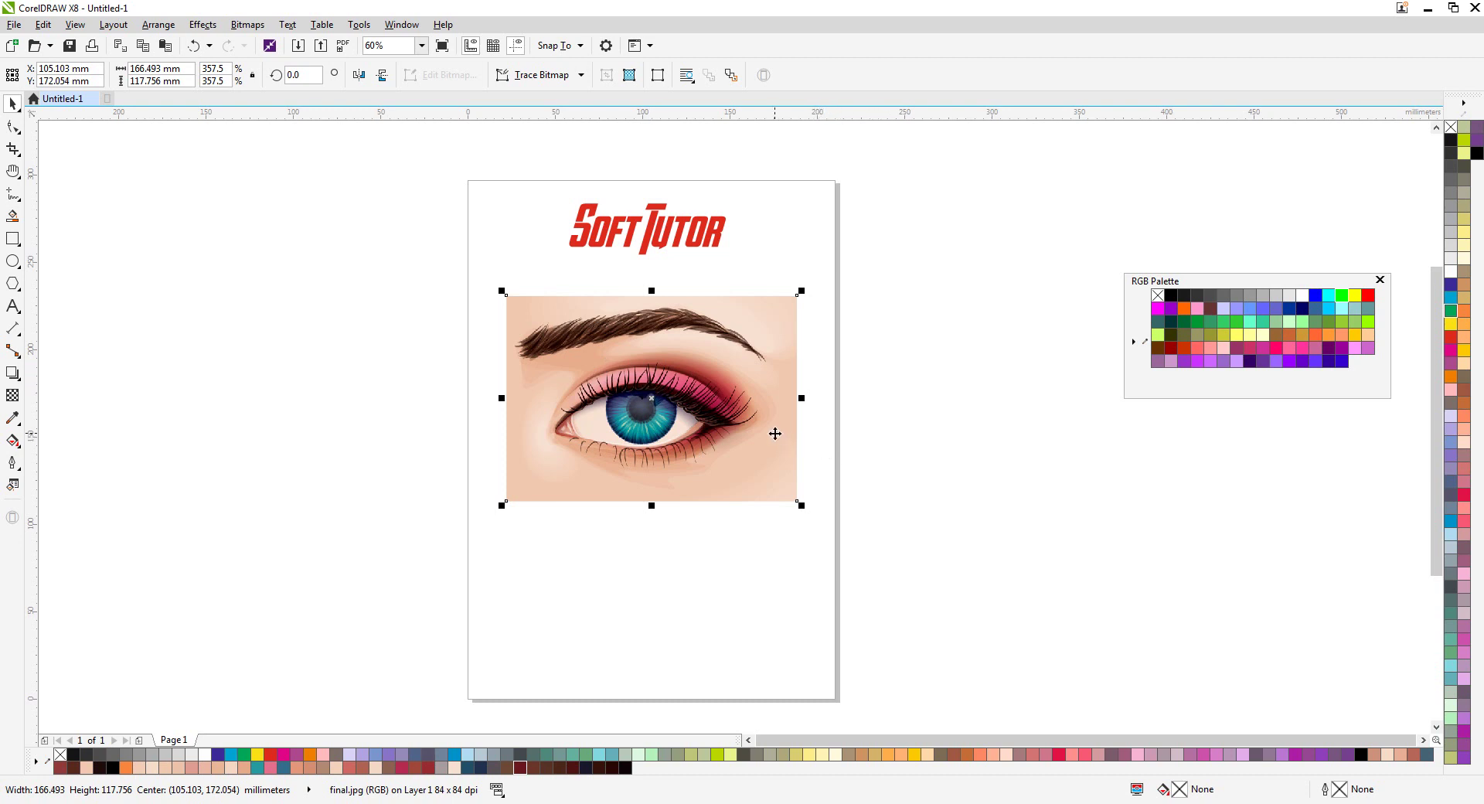
drag(670, 356, 661, 409)
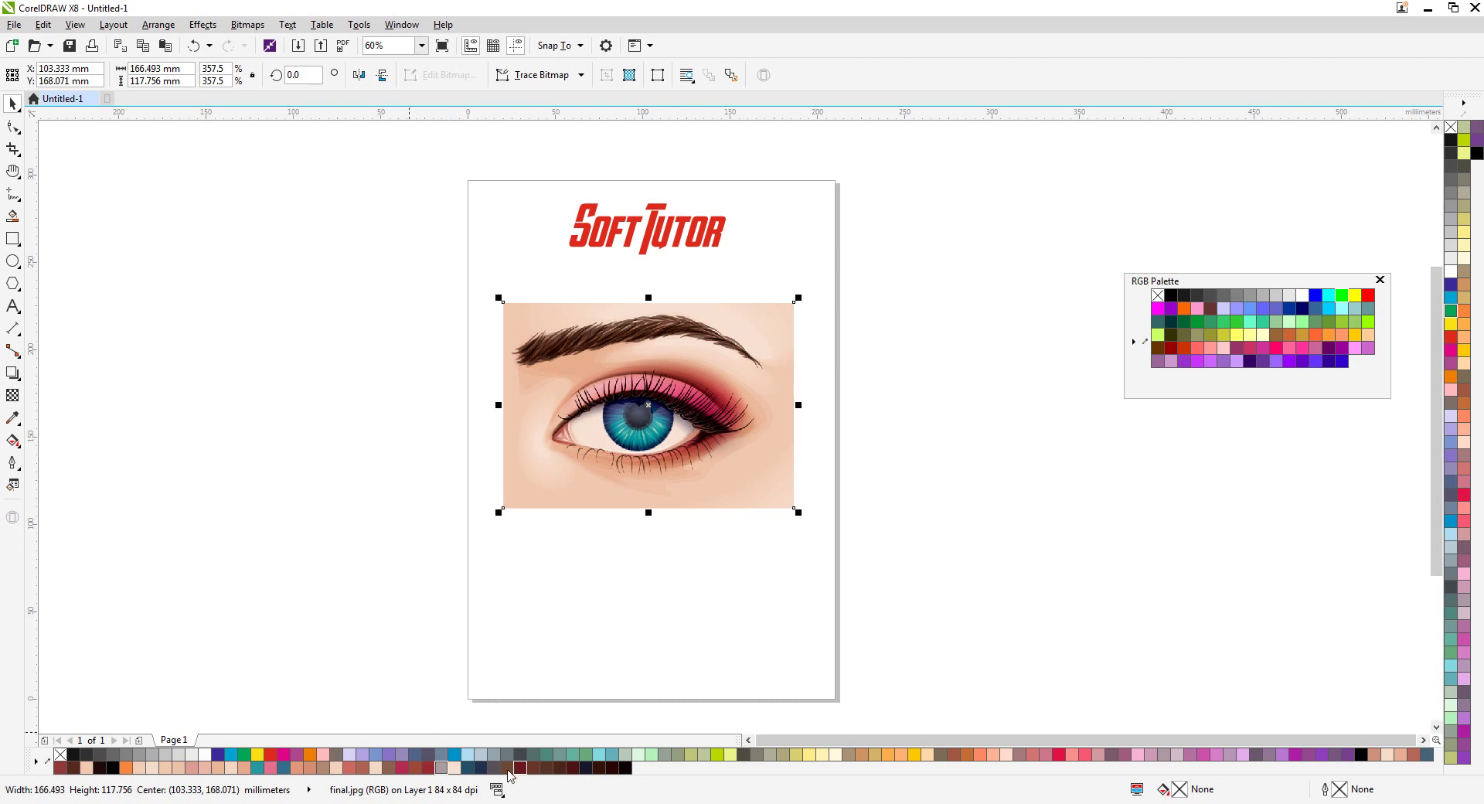
drag(727, 371, 732, 381)
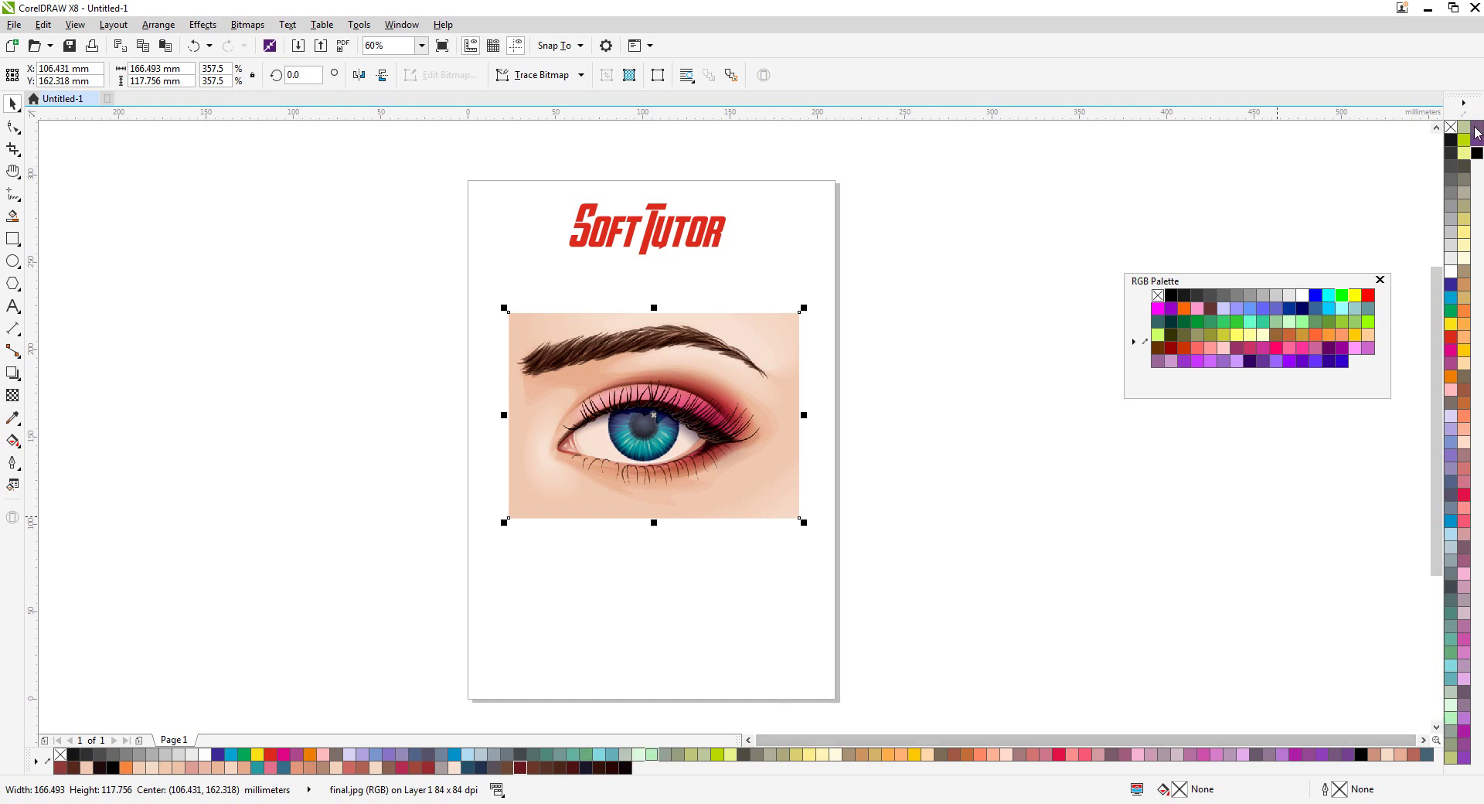
click(1038, 551)
drag(689, 360, 697, 359)
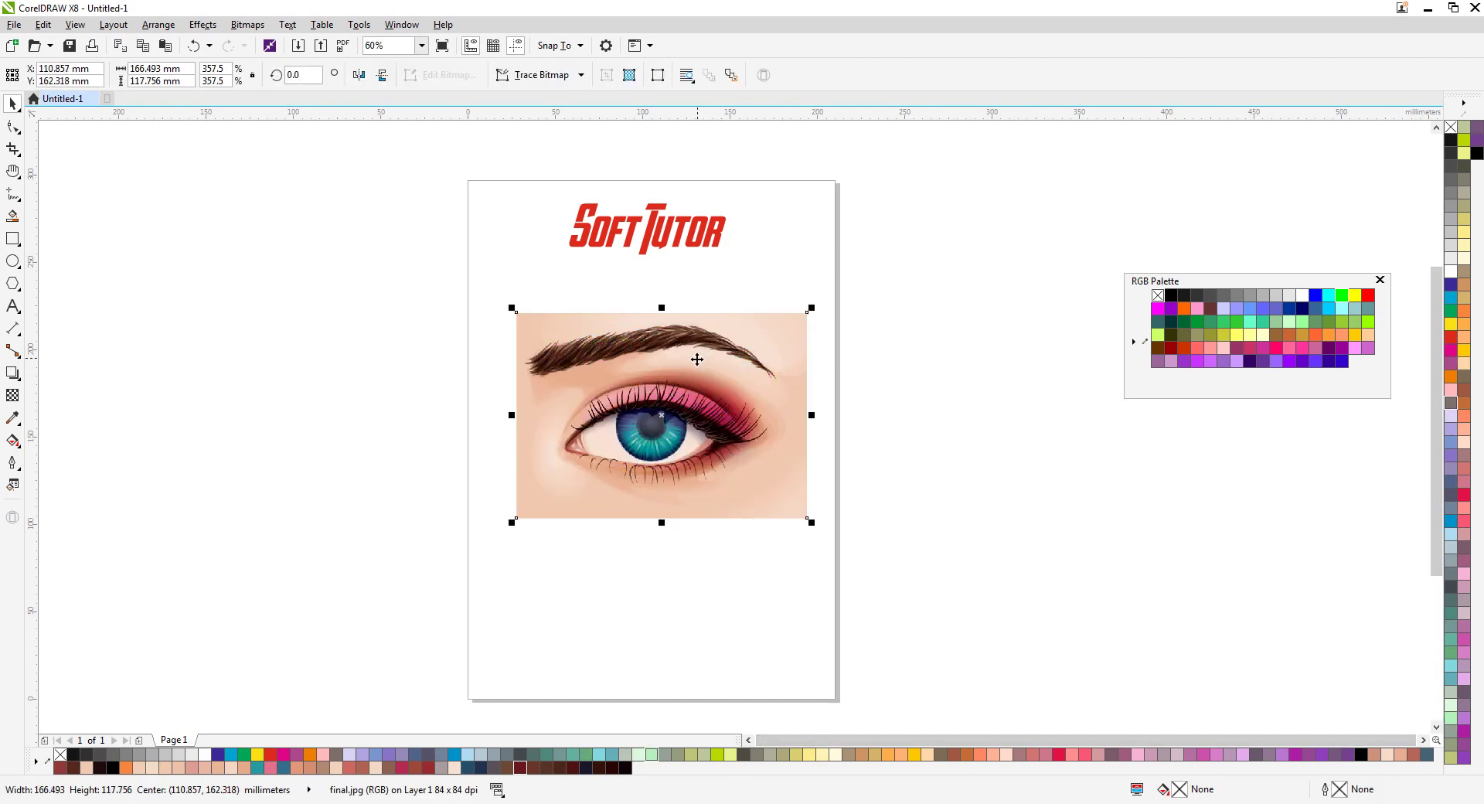
Review the list of available color palettes, and dock the floating RGB Palette as a single row above the drawing area
drag(1221, 280, 1207, 197)
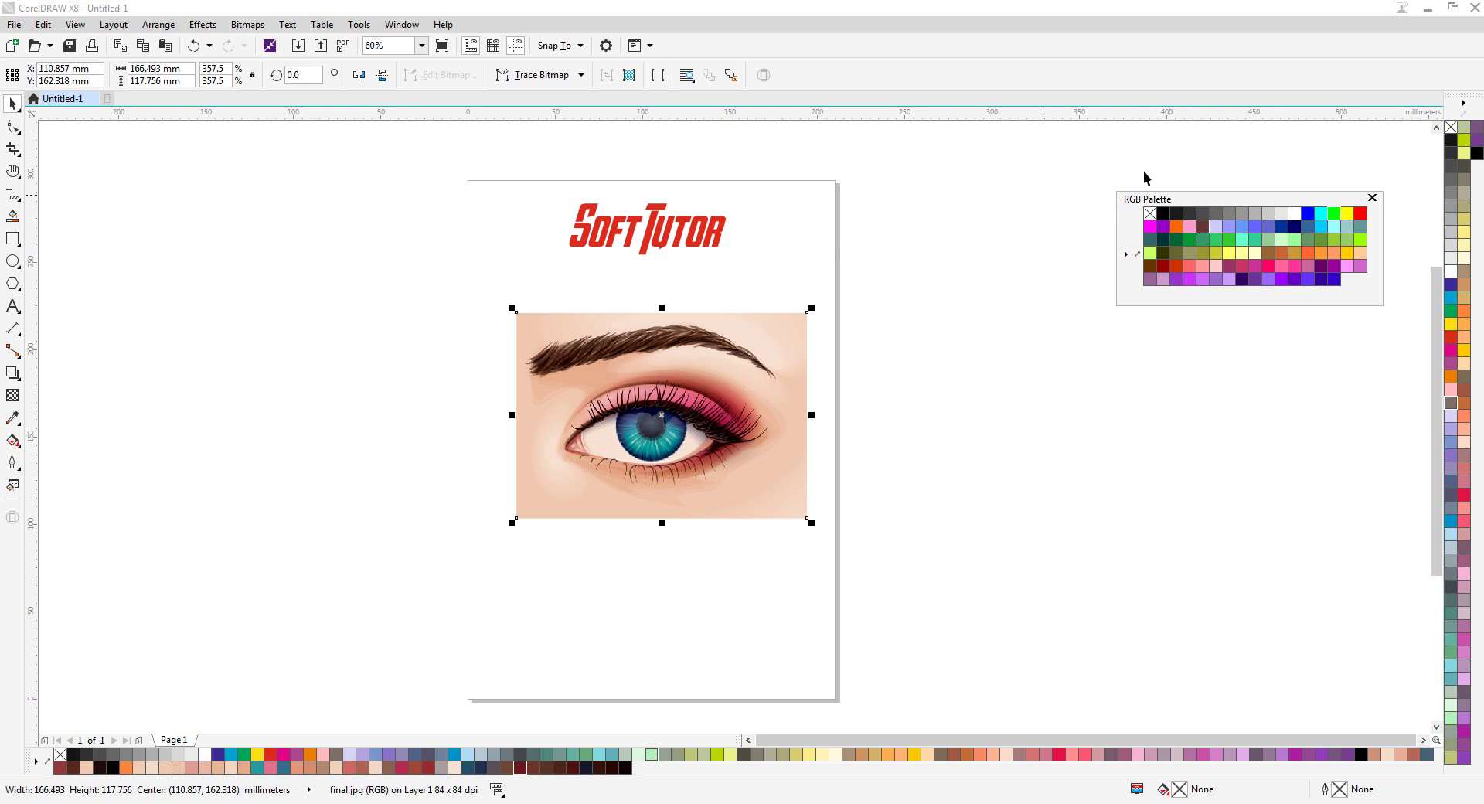
click(399, 31)
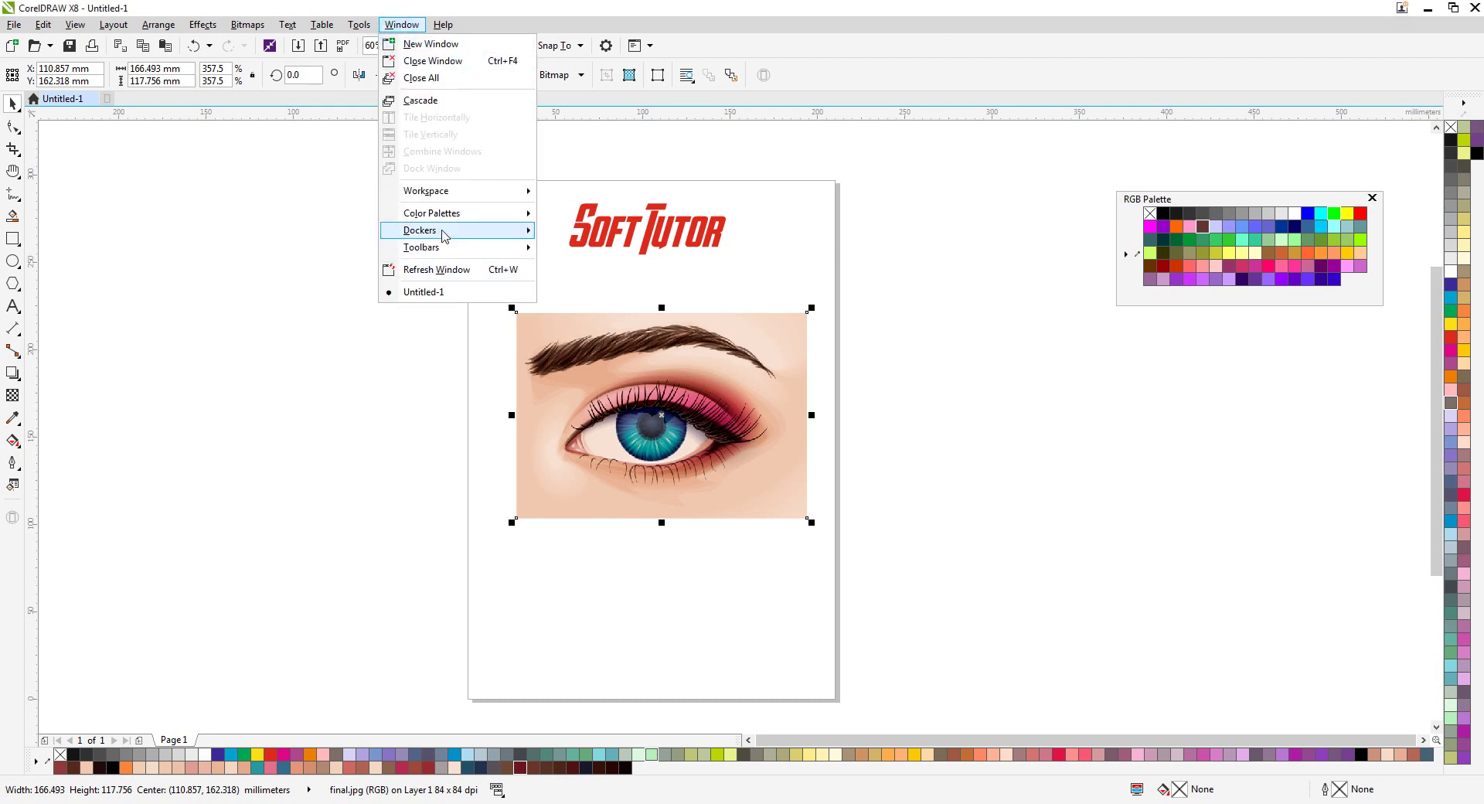
mouse_move(447, 221)
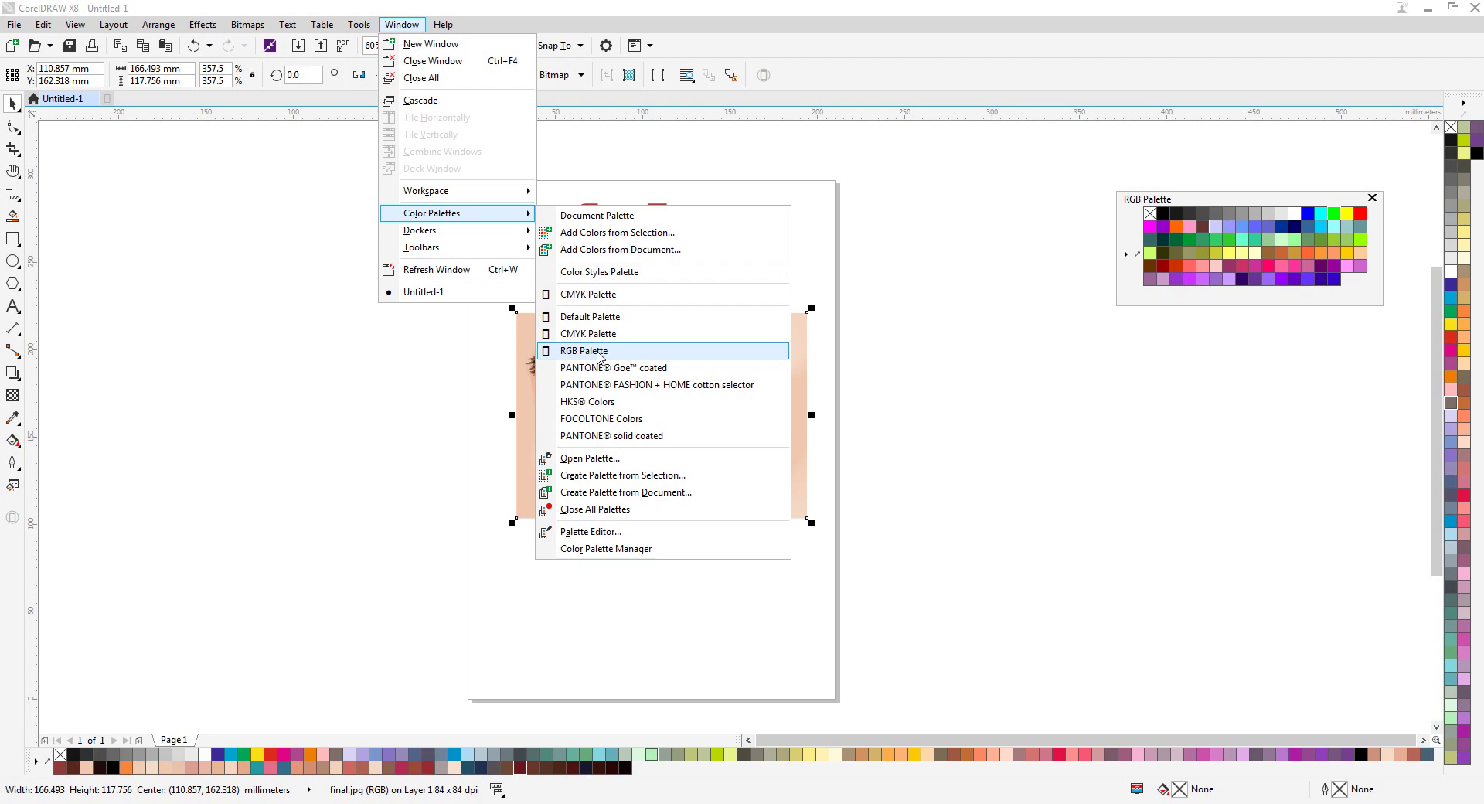
click(1185, 203)
drag(1195, 203, 1152, 233)
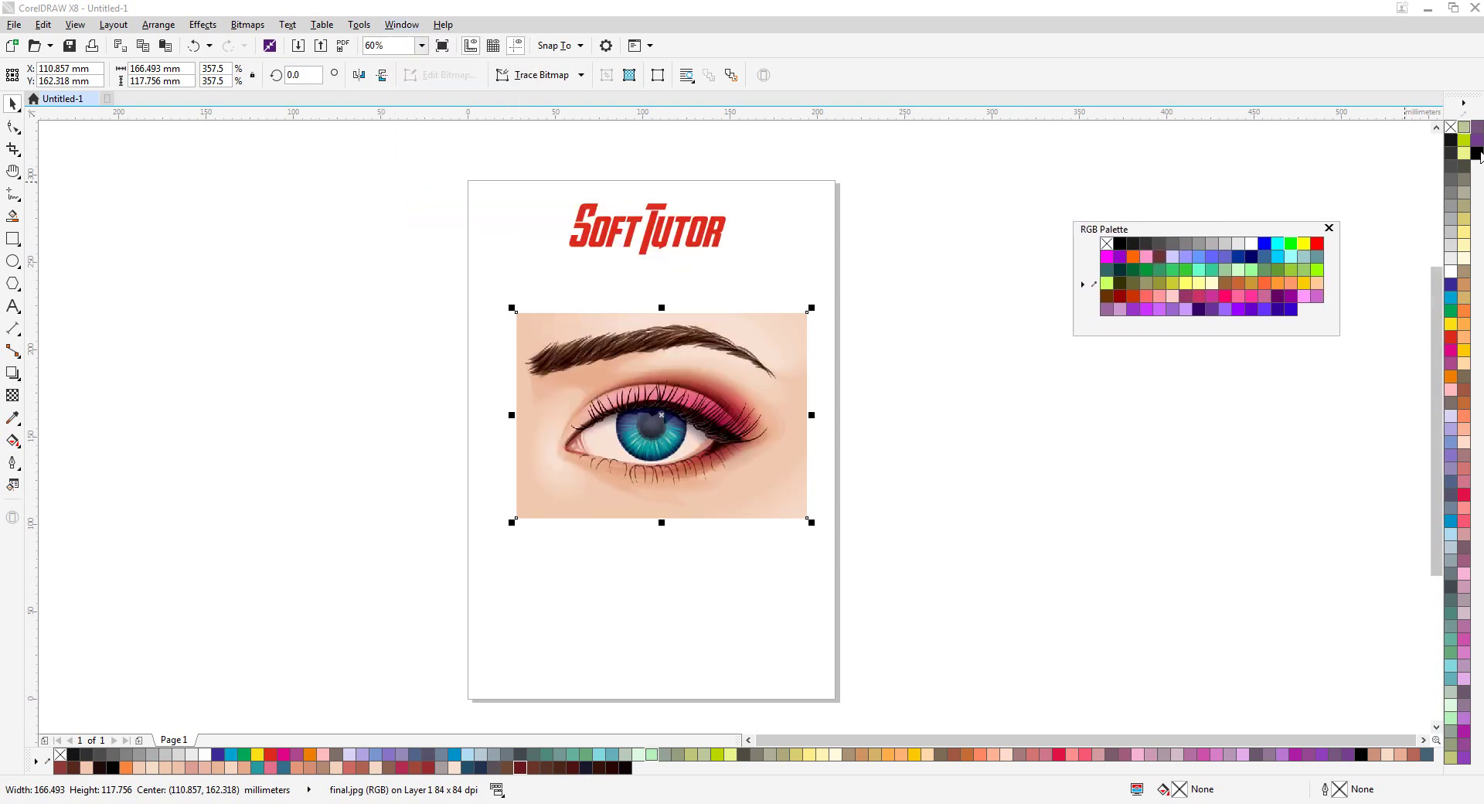
mouse_move(1153, 225)
mouse_down()
mouse_move(507, 666)
mouse_move(280, 777)
mouse_move(103, 288)
mouse_move(31, 236)
mouse_move(386, 232)
mouse_move(846, 160)
mouse_move(897, 54)
mouse_move(906, 215)
mouse_move(906, 95)
mouse_up()
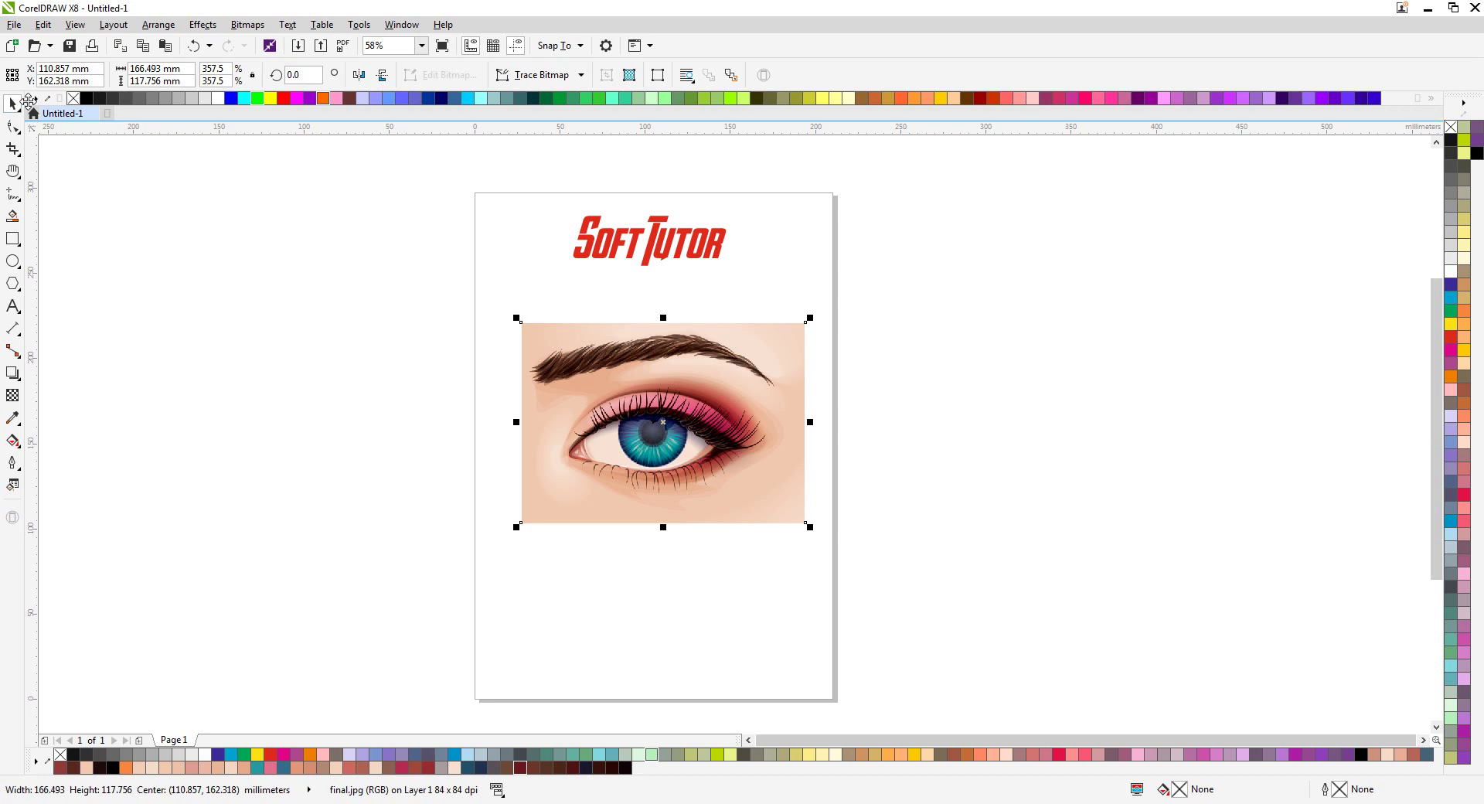
Undock the RGB Palette, try it docked beneath the drawing area, and dock it above the drawing area again
drag(35, 100, 77, 260)
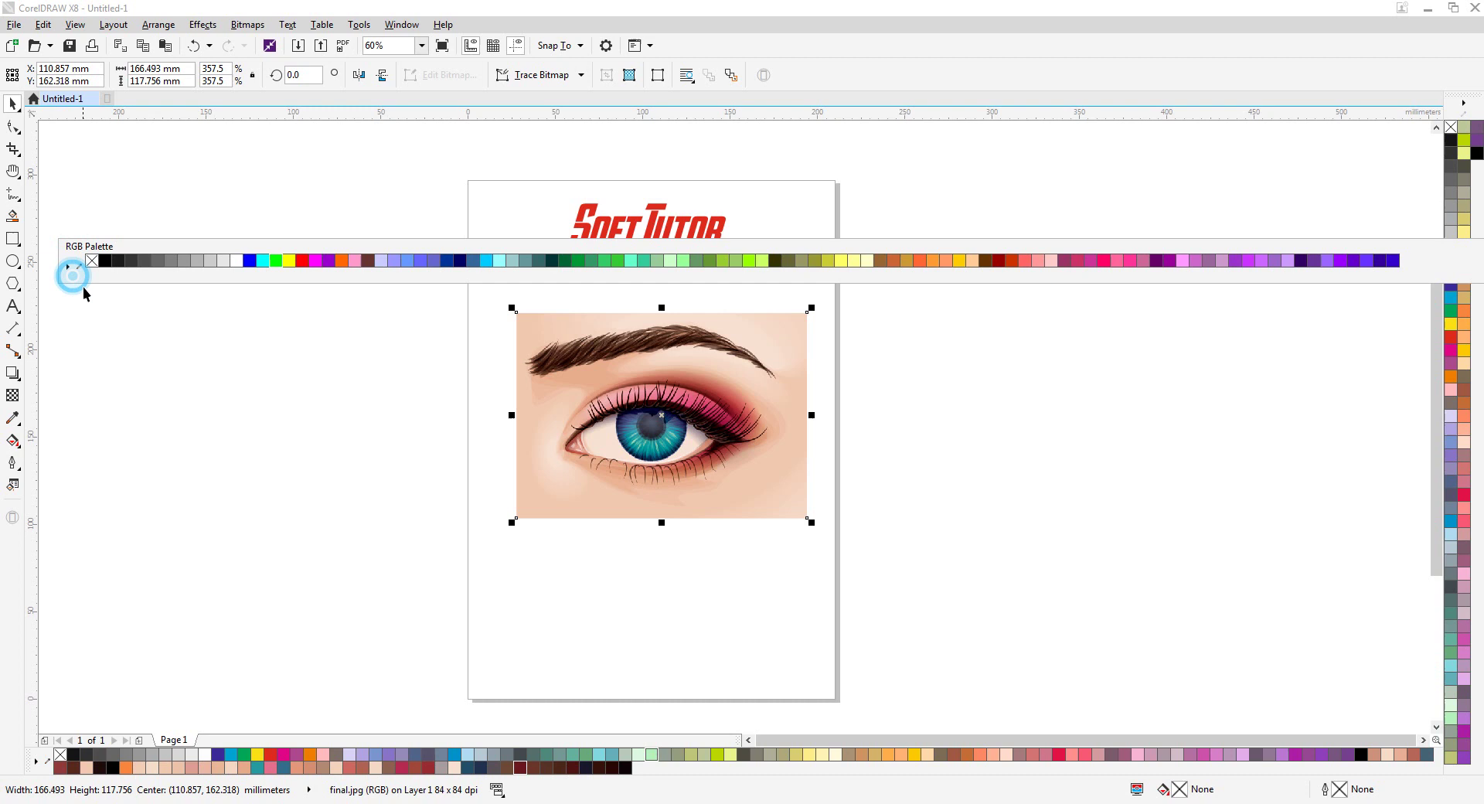
drag(144, 249, 242, 751)
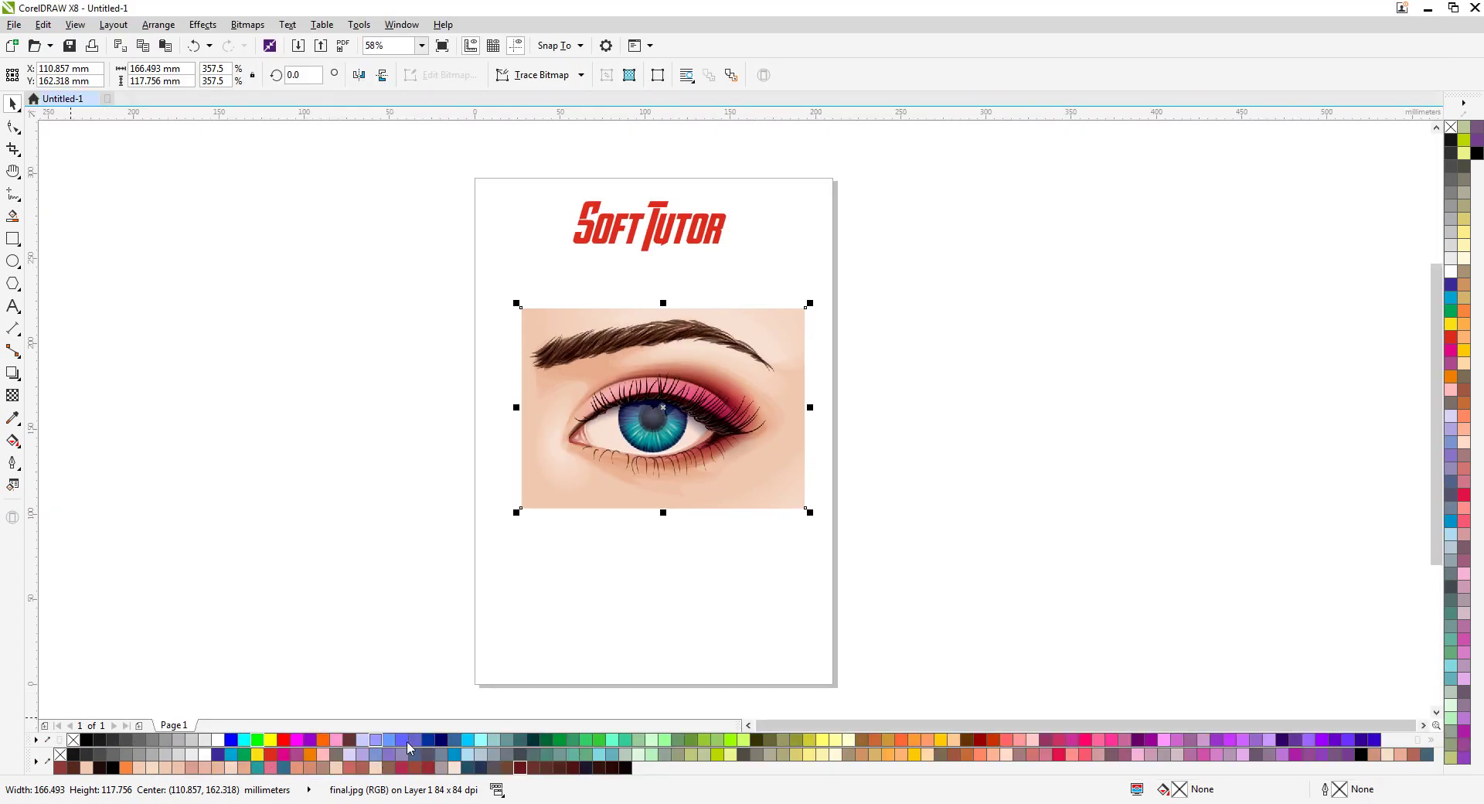
mouse_move(23, 745)
mouse_down()
mouse_move(139, 384)
mouse_move(445, 112)
mouse_move(865, 73)
mouse_move(848, 116)
mouse_move(34, 116)
mouse_up()
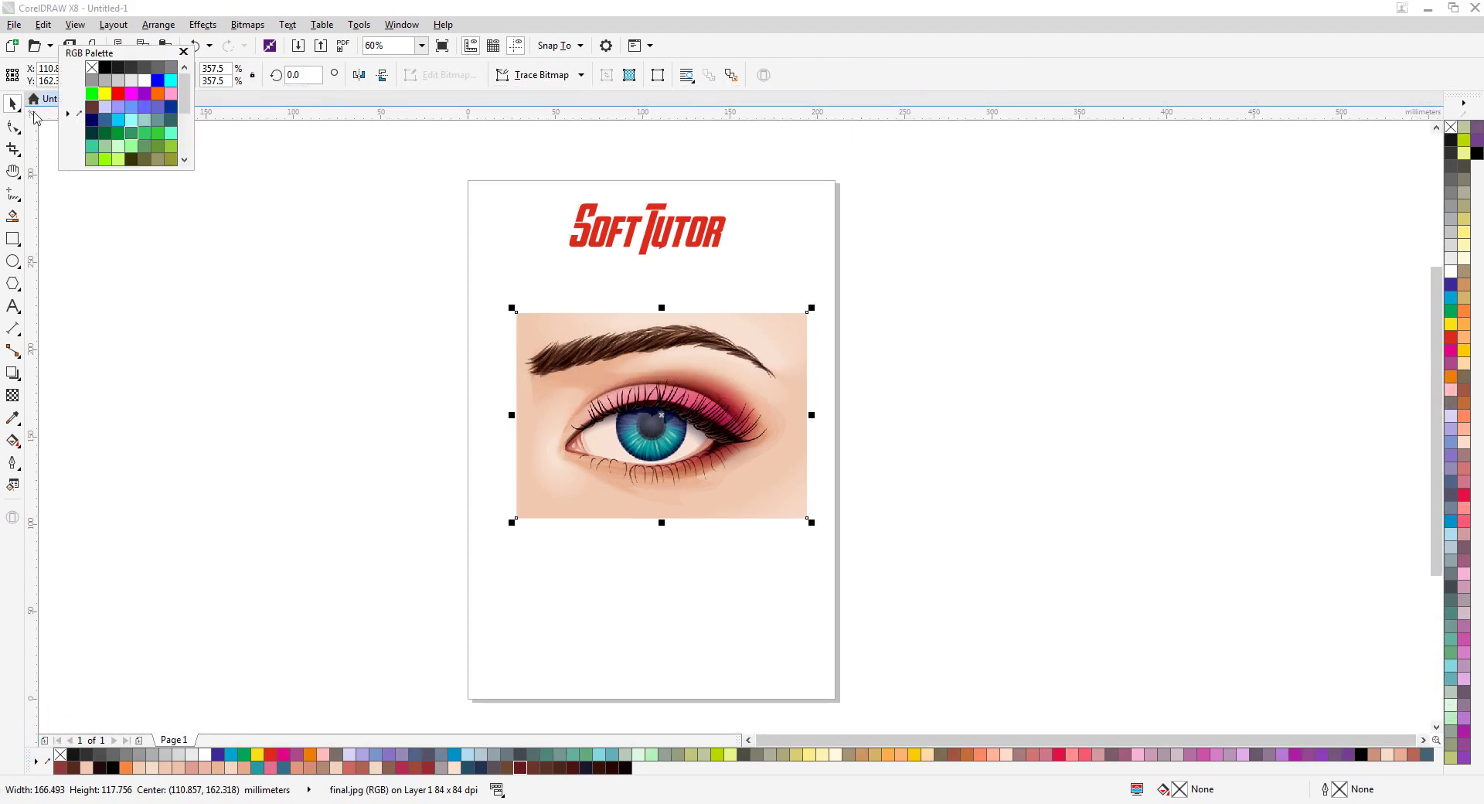
mouse_move(128, 56)
mouse_down()
mouse_move(576, 165)
mouse_move(708, 102)
mouse_move(693, 95)
mouse_up()
click(262, 281)
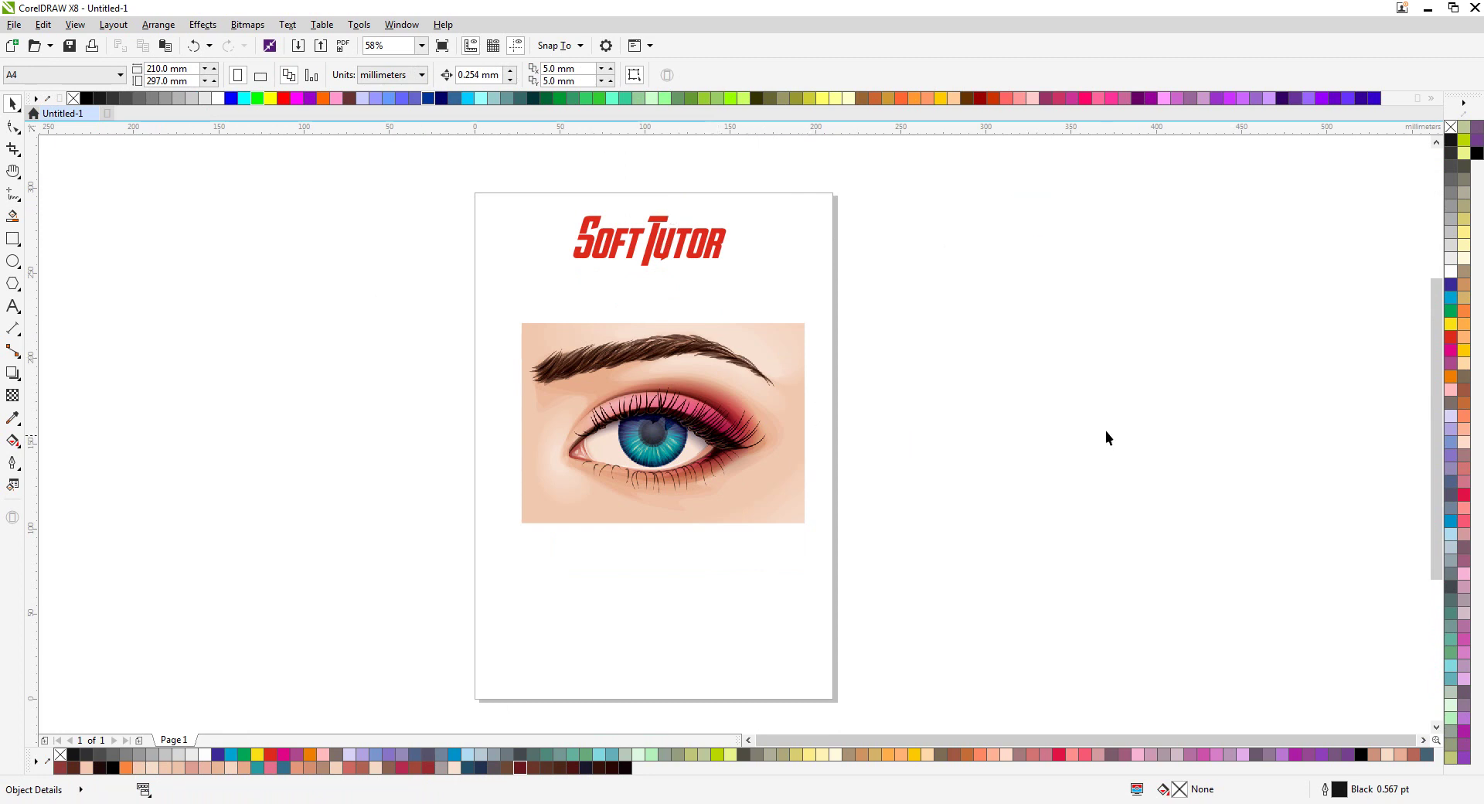
Leave the document defaults unchanged, and draw a rectangle about 132 × 127 mm beside the eye image, filled with CMYK cyan (C100)
click(1019, 98)
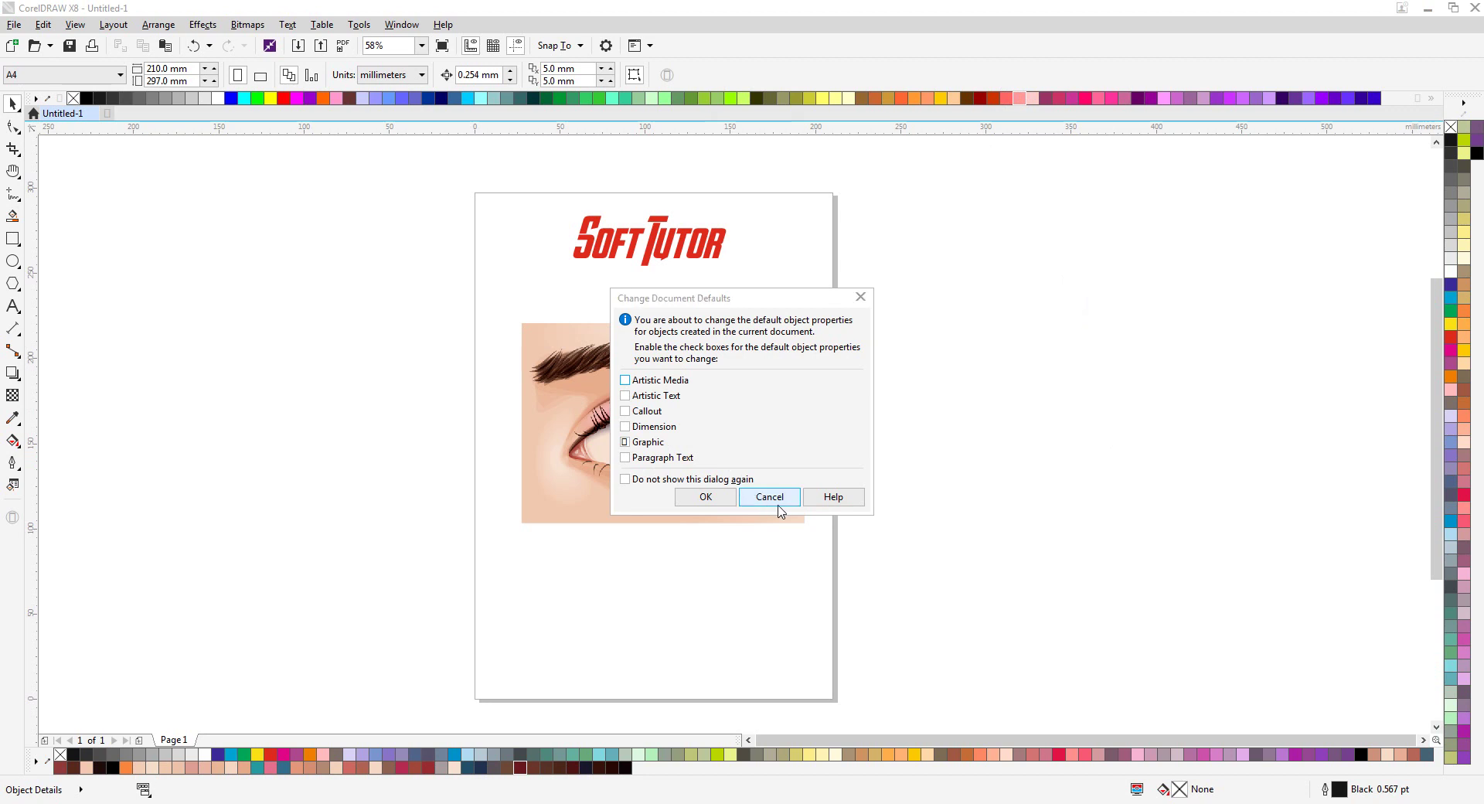
click(775, 499)
click(12, 238)
drag(286, 252, 450, 420)
drag(503, 462, 512, 470)
click(1451, 297)
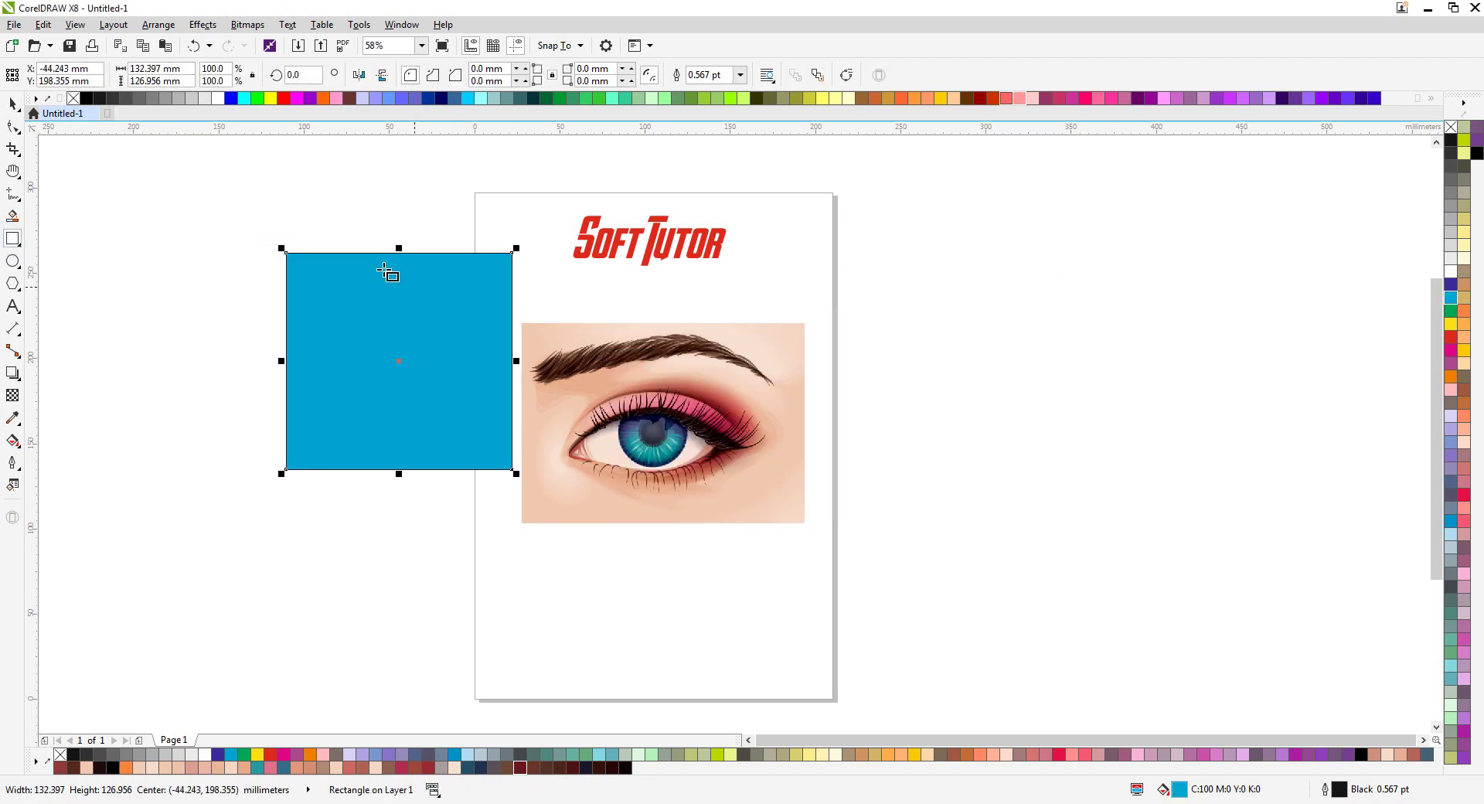
Duplicate the cyan rectangle, place the copy level beside the original and fill it with RGB cyan (R0 G255 B255)
click(12, 103)
key(ctrl+d)
drag(409, 339, 166, 342)
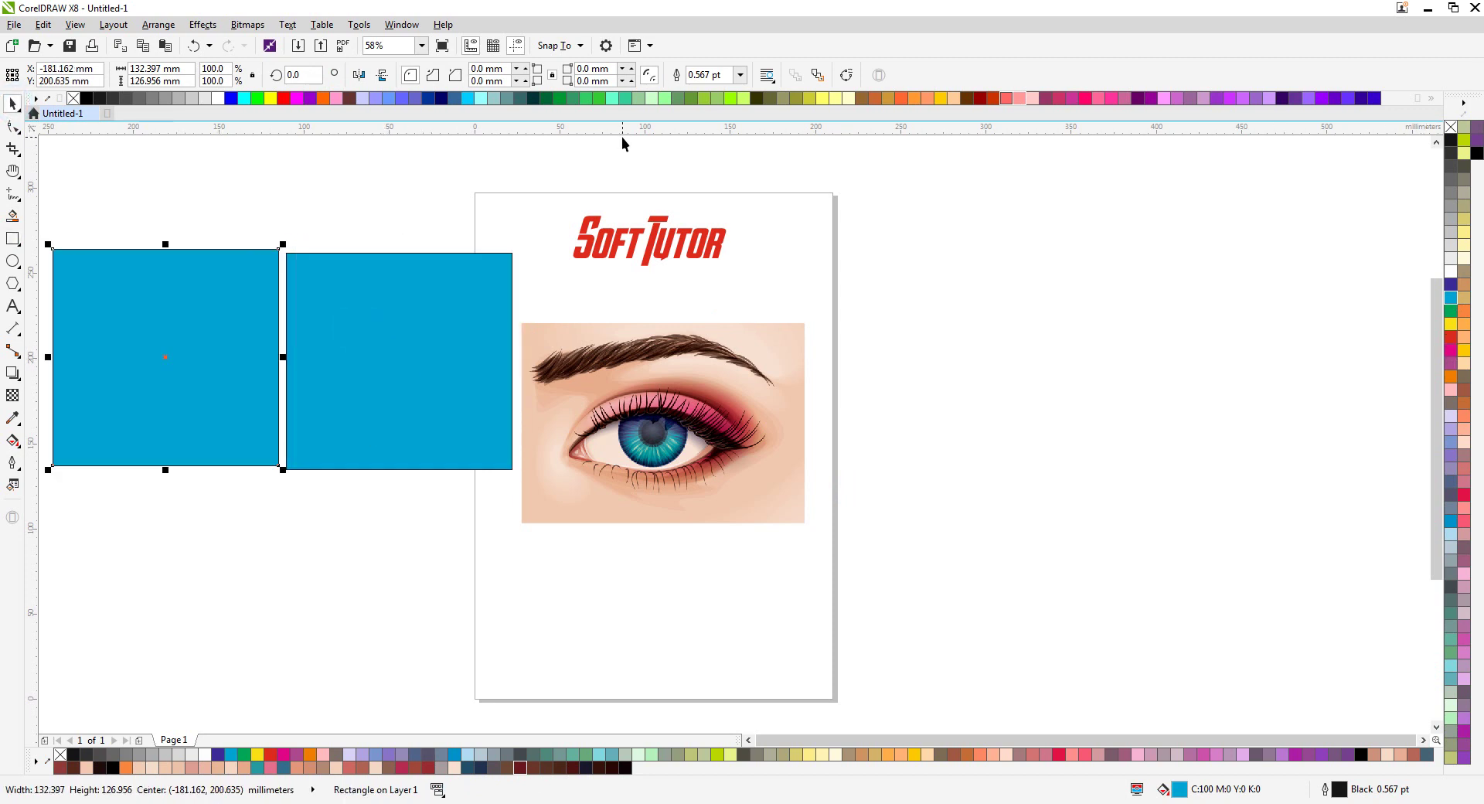
click(243, 98)
click(1103, 401)
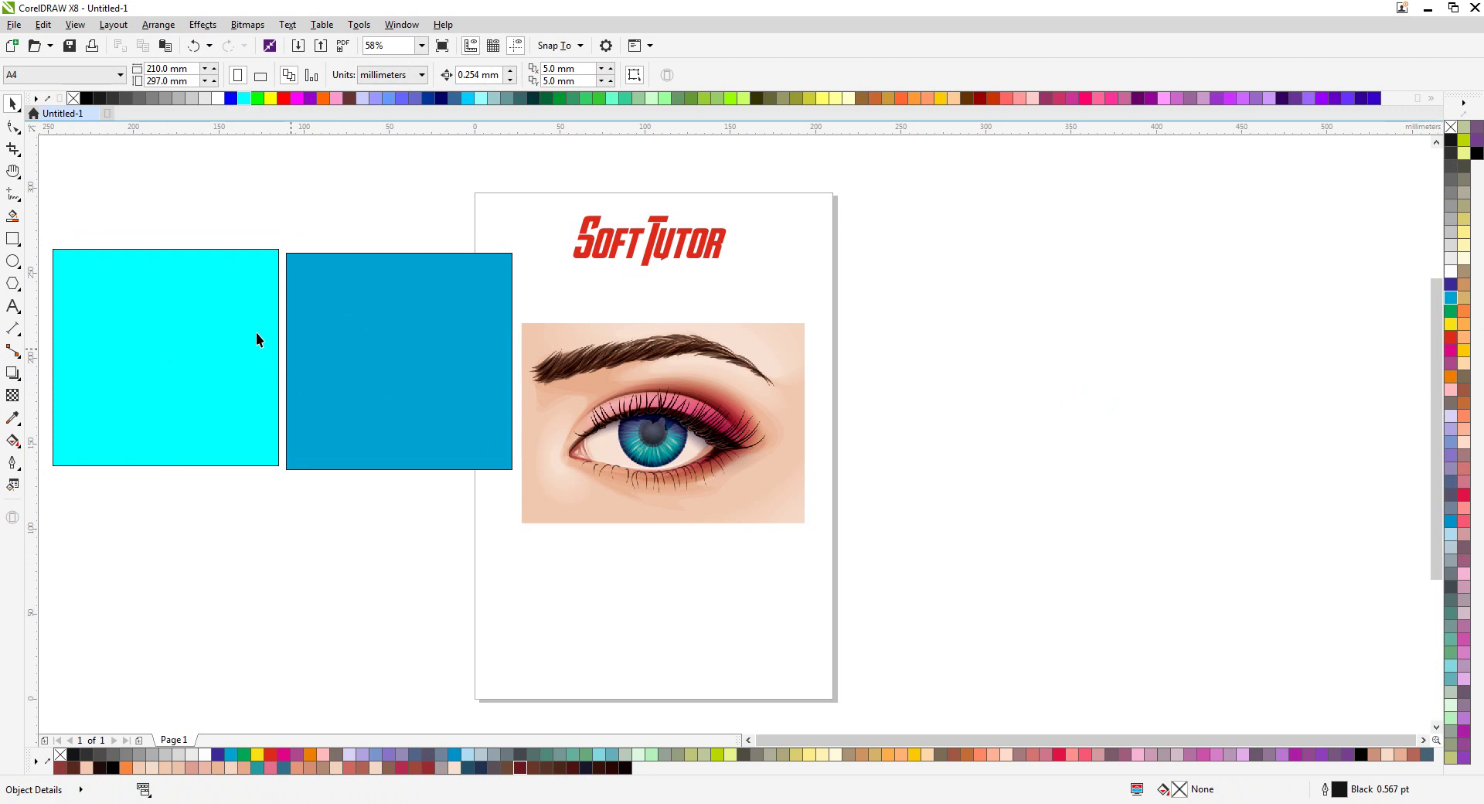
drag(198, 300, 196, 304)
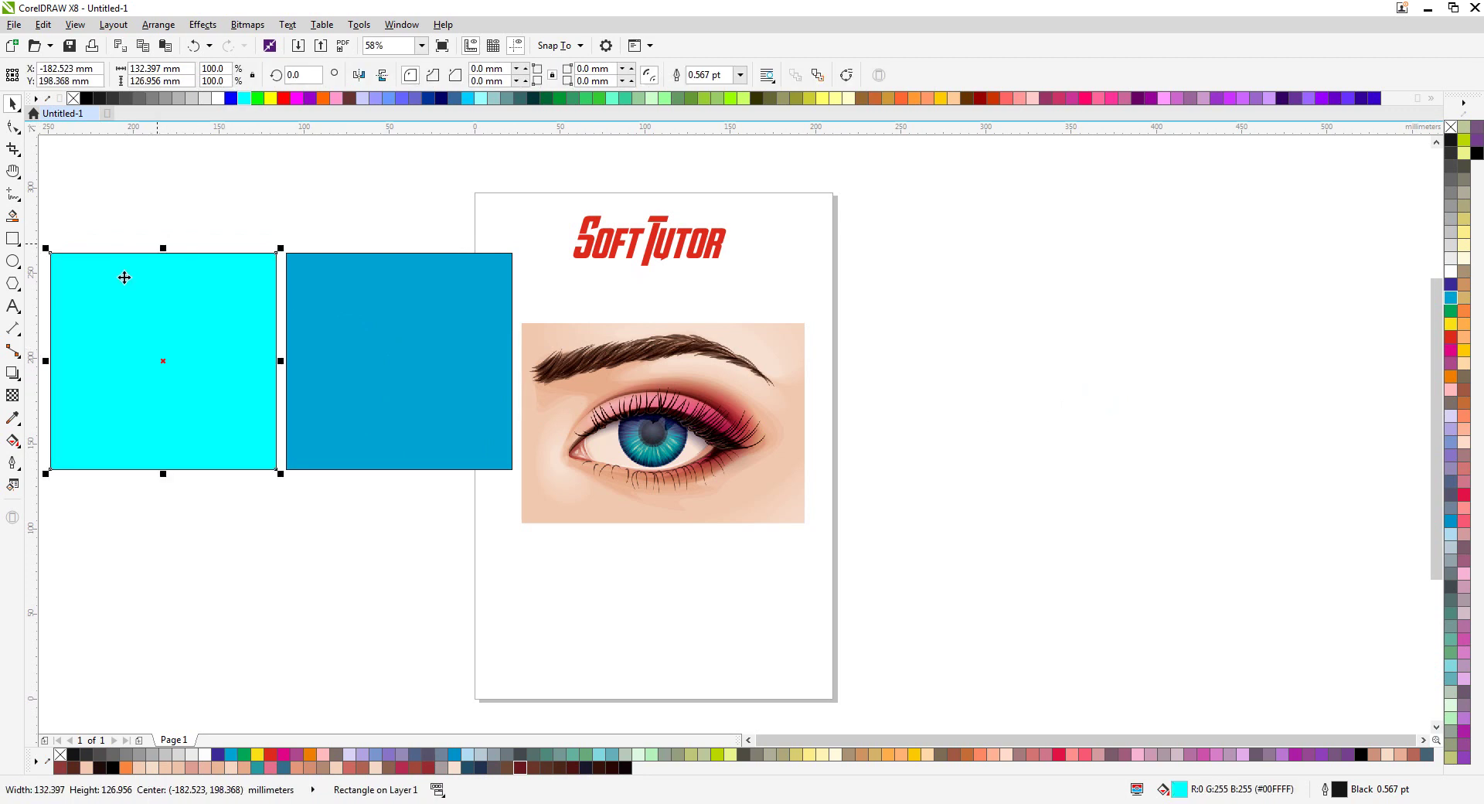
Compare the fill color values of the RGB cyan and CMYK cyan rectangles
click(425, 335)
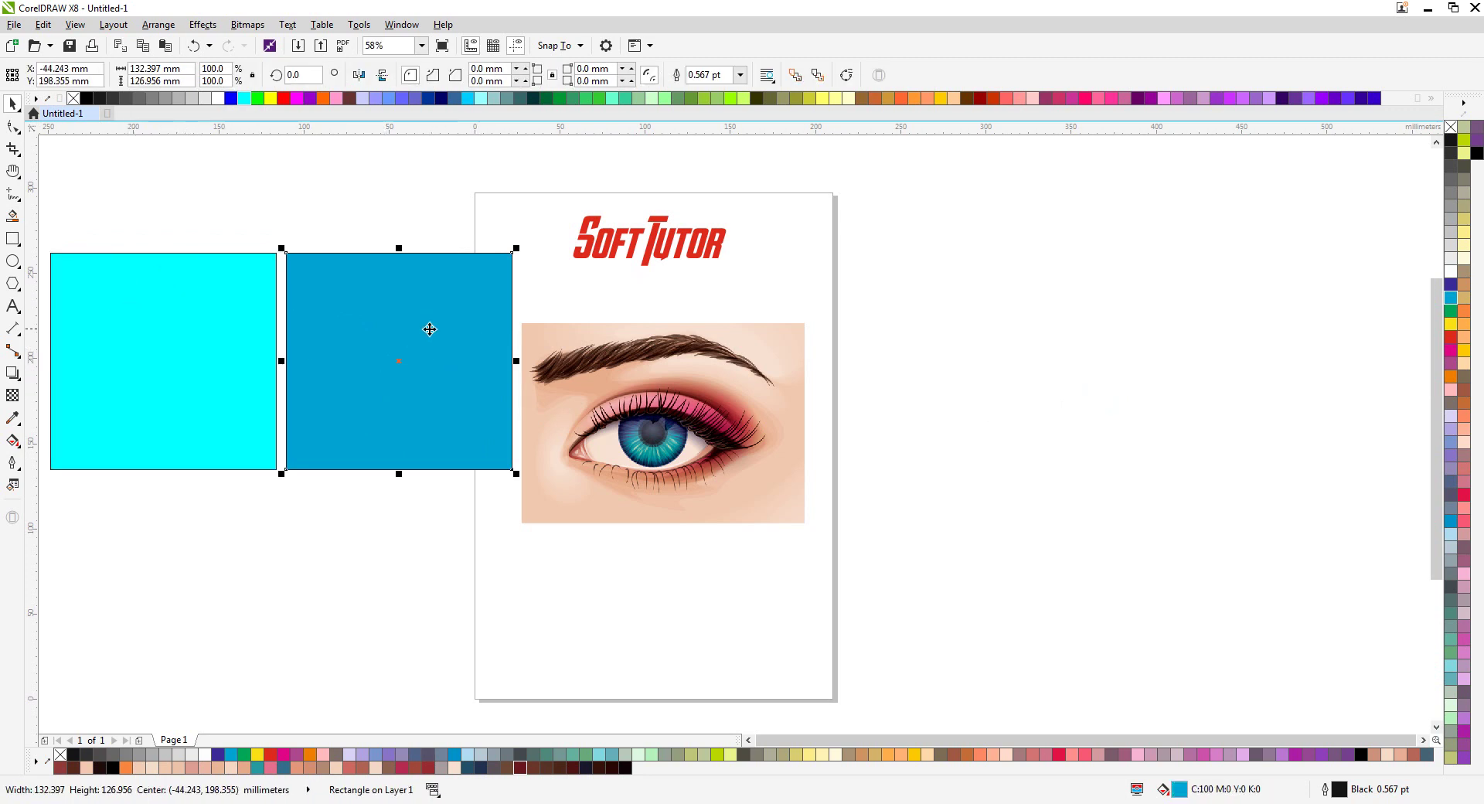
click(194, 279)
click(385, 307)
click(173, 300)
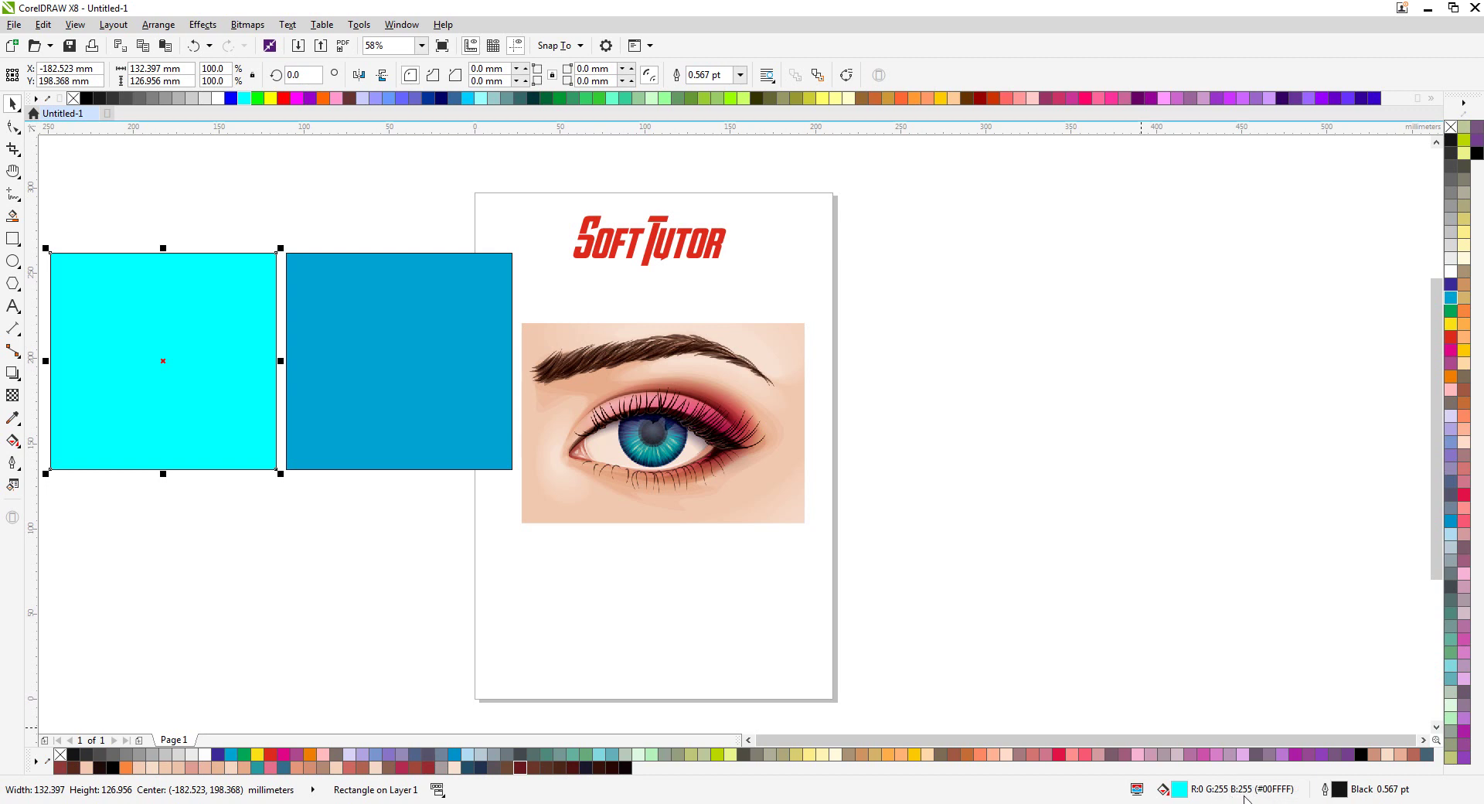
click(391, 288)
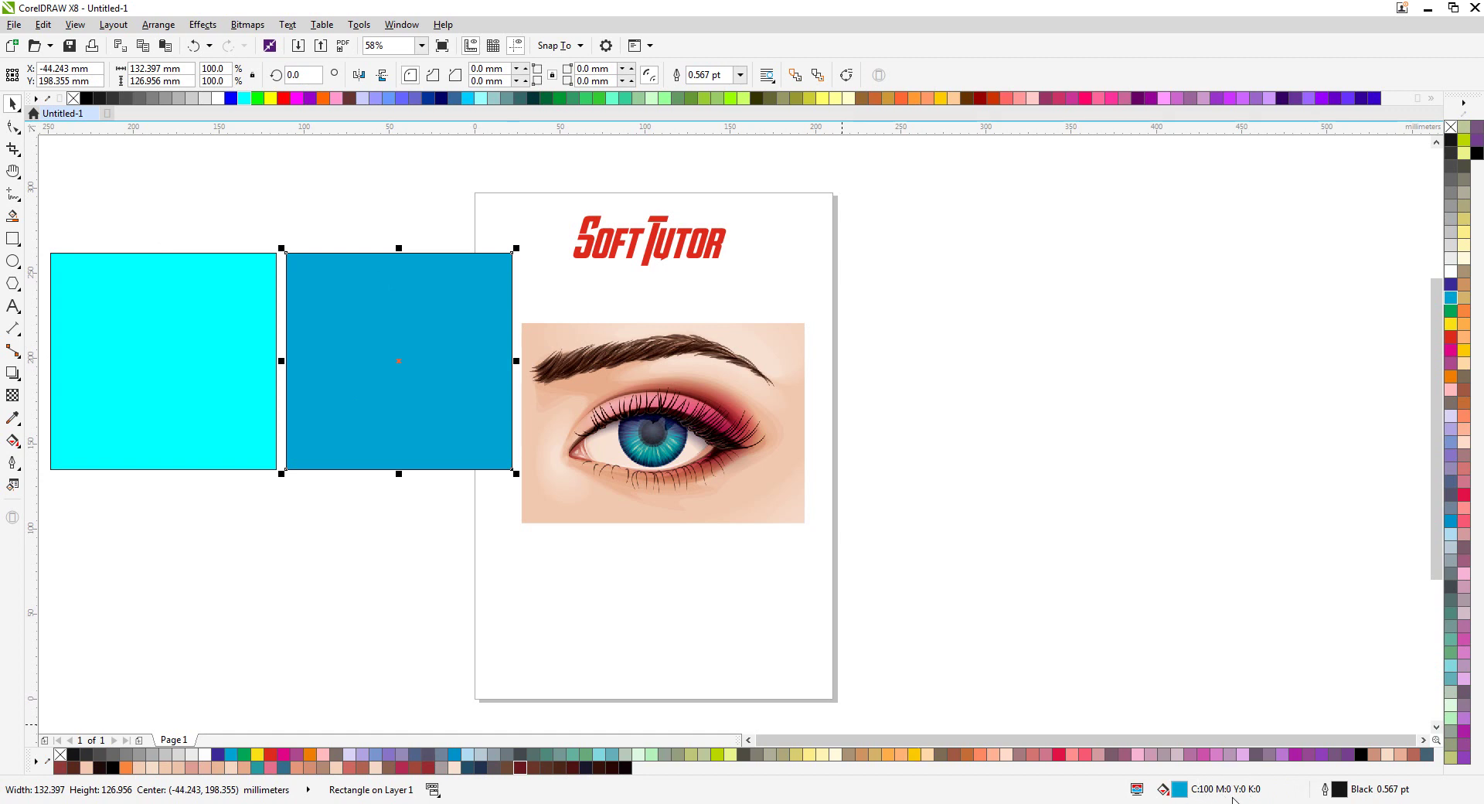
click(1102, 378)
click(398, 354)
Delete the two cyan comparison rectangles together and select the eye image
click(185, 288)
shift+click(371, 289)
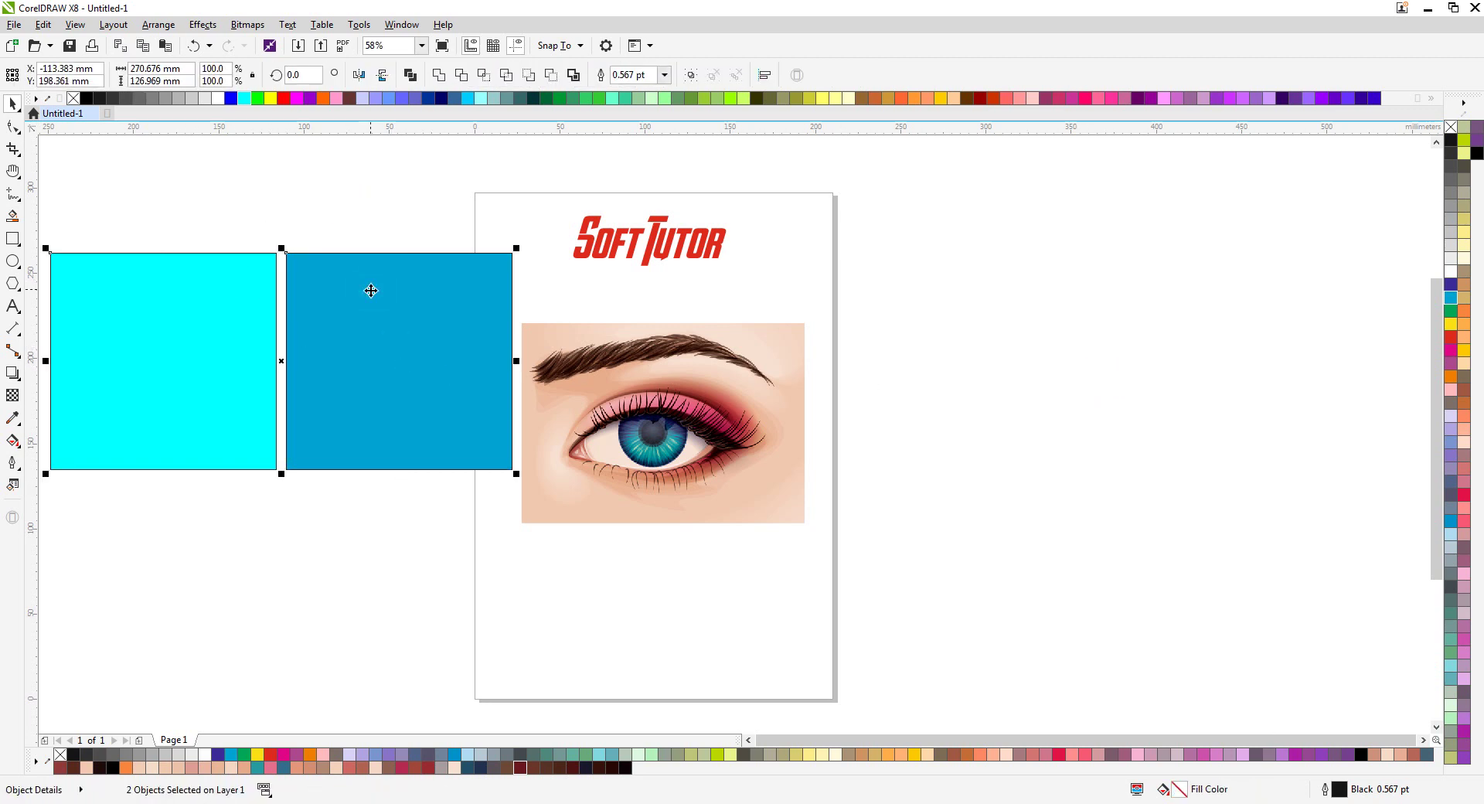
key(Delete)
click(301, 268)
click(733, 475)
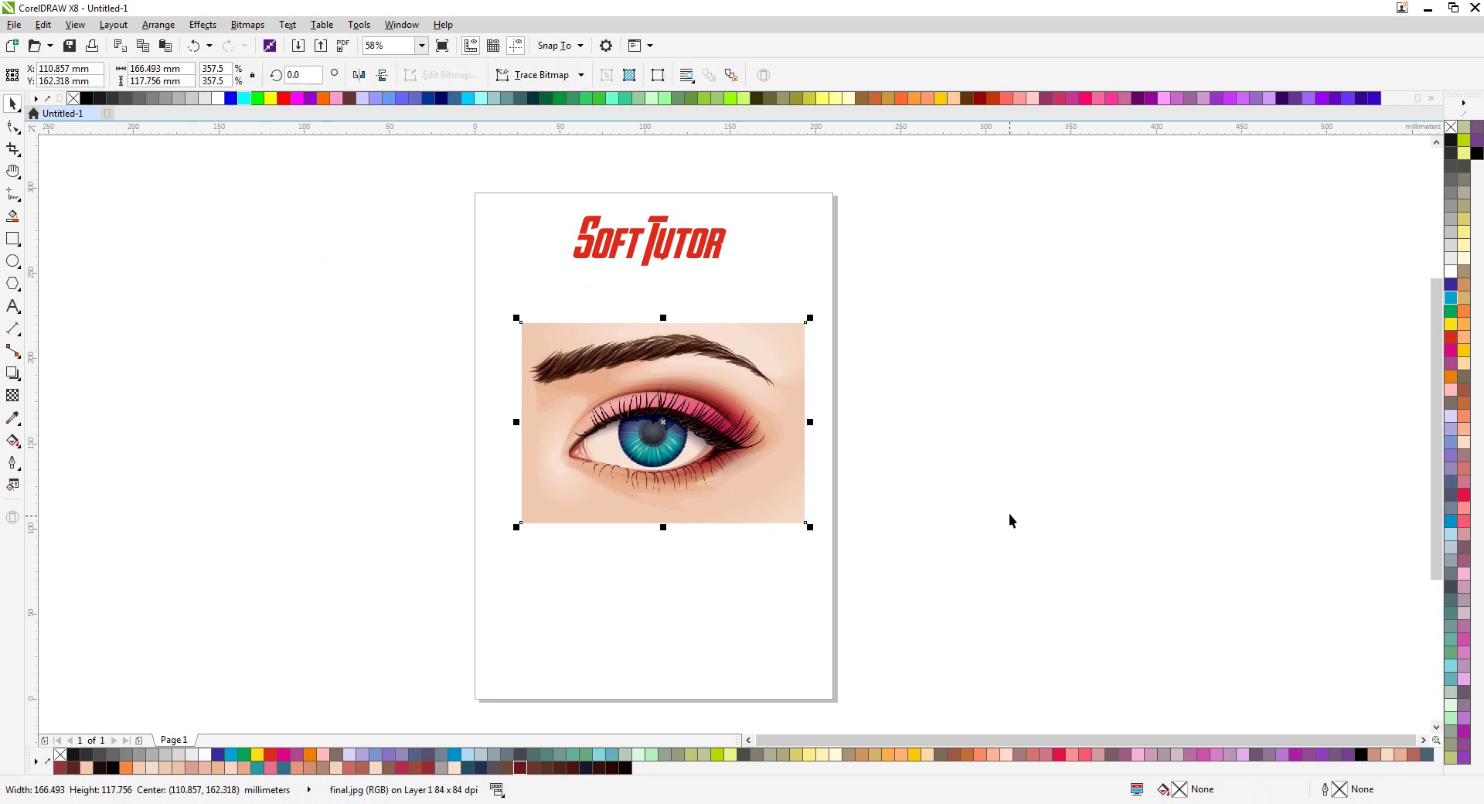